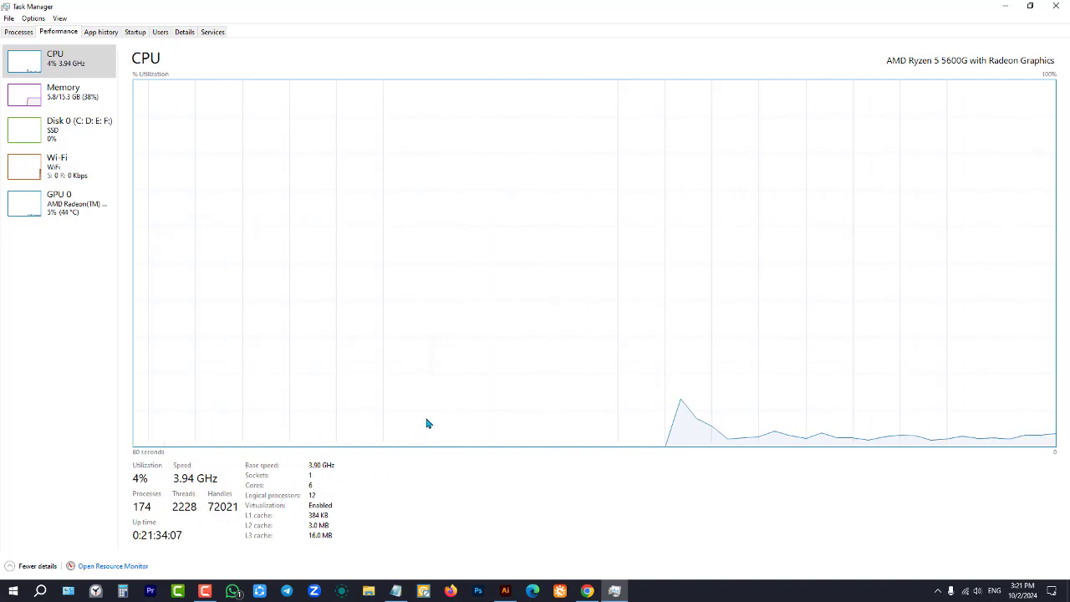
# Step: Examine the memory, disk, Wi-Fi and GPU performance details in Task Manager and close it
pyautogui.click(83, 104)
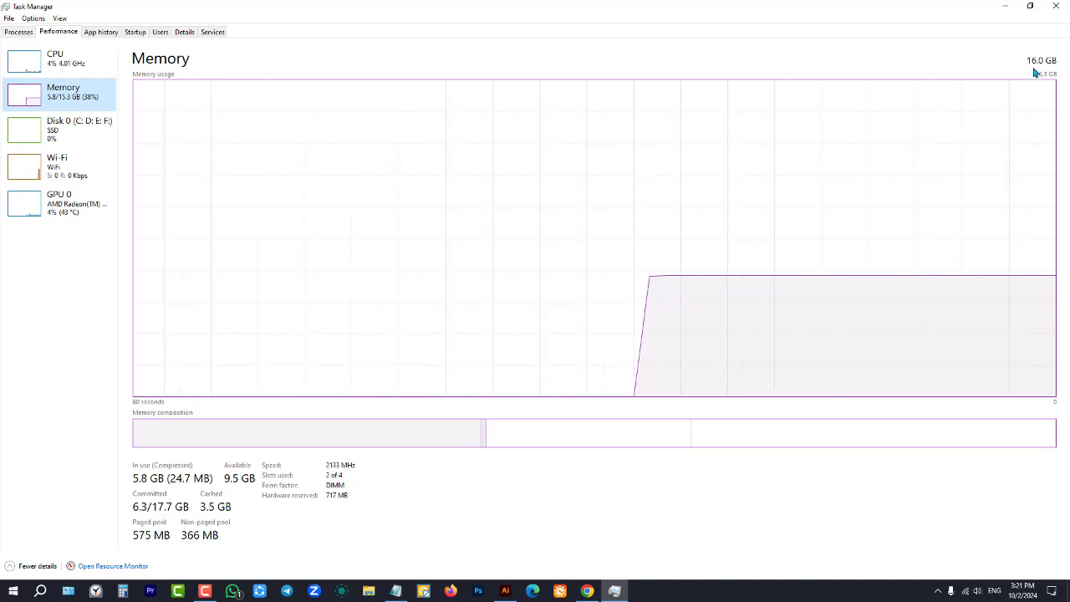
pyautogui.click(89, 128)
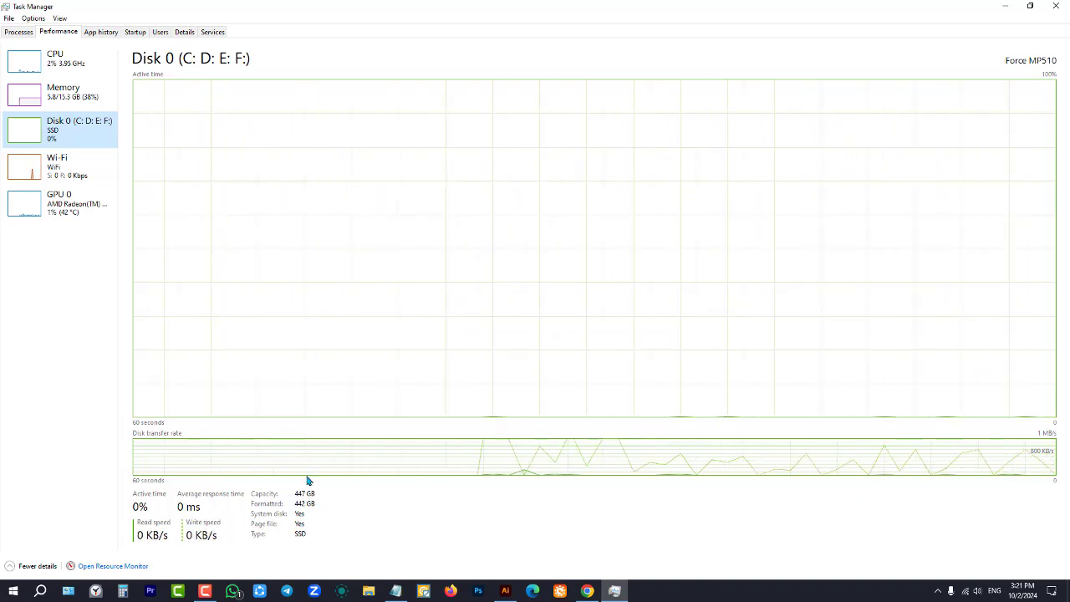
pyautogui.click(75, 167)
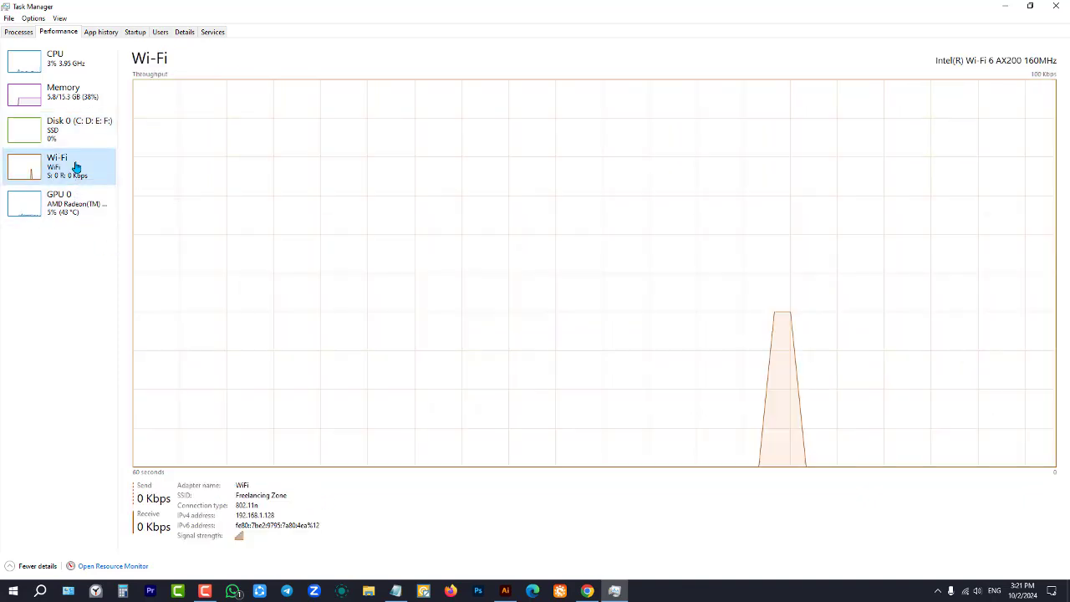
pyautogui.click(80, 219)
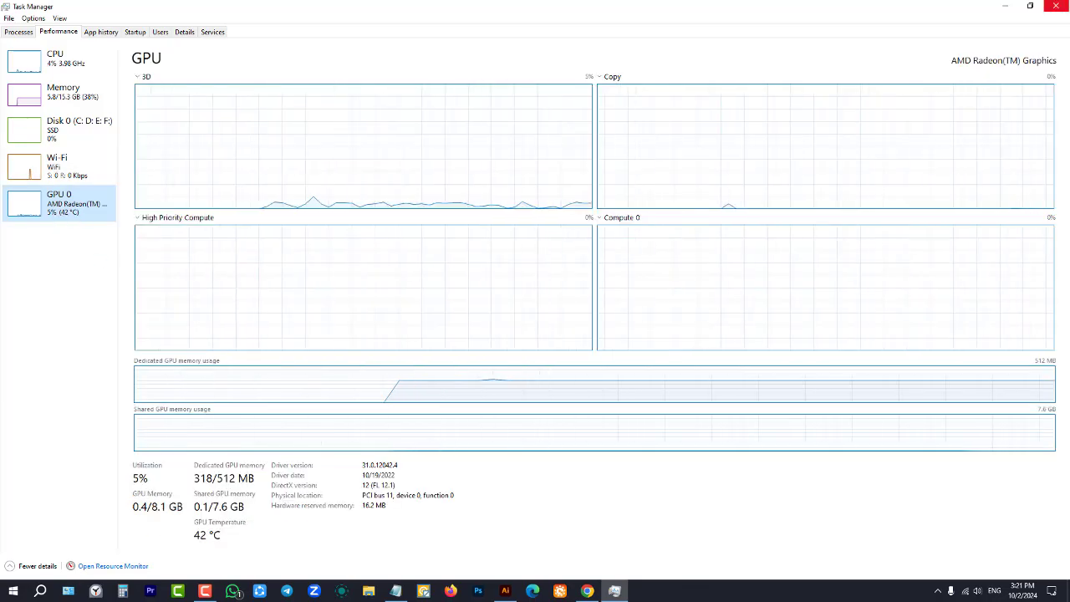
pyautogui.hotkey('alt', 'F4')
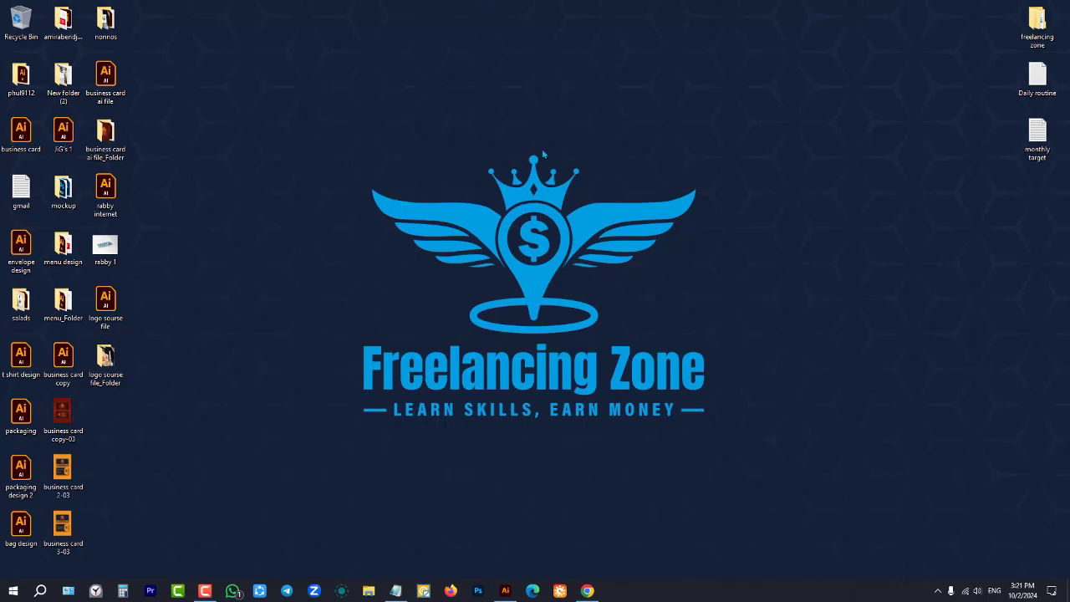
# Step: Search Windows for "sys", open System Information and maximize its window
pyautogui.click(40, 591)
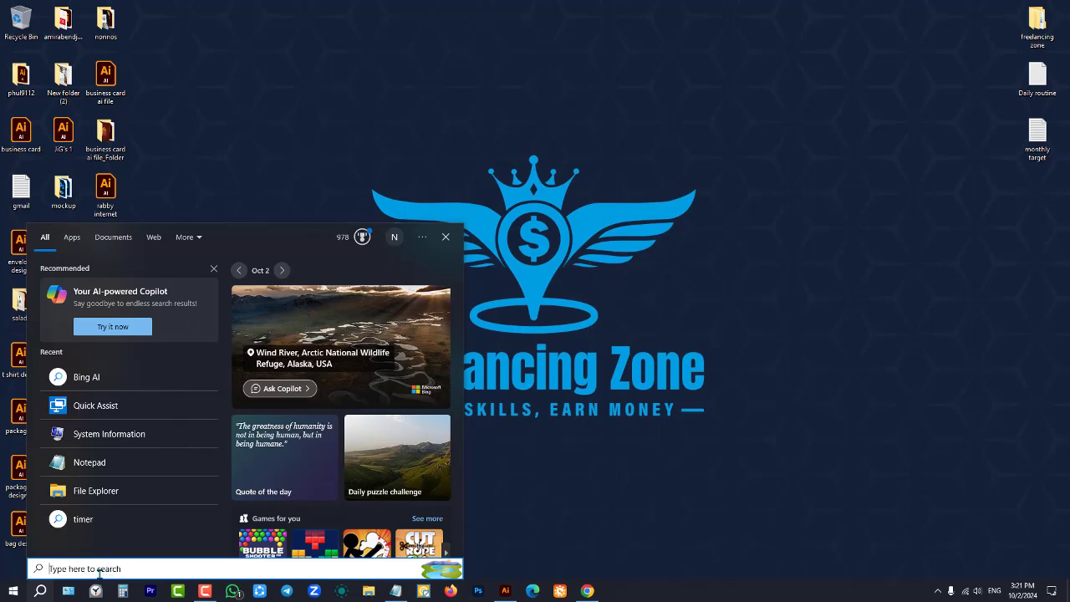
pyautogui.write('sys')
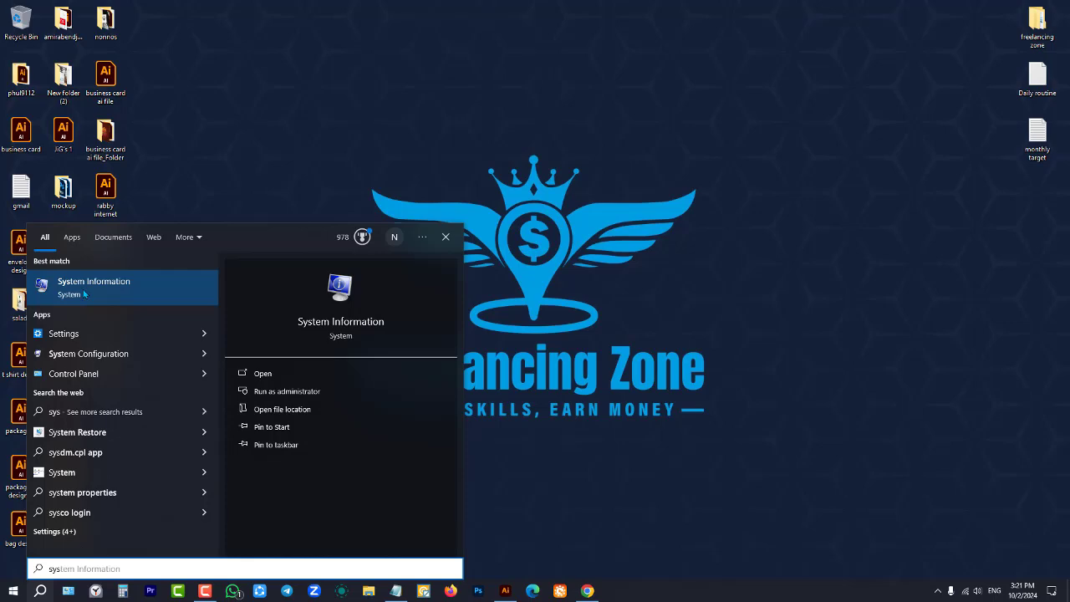
pyautogui.click(108, 296)
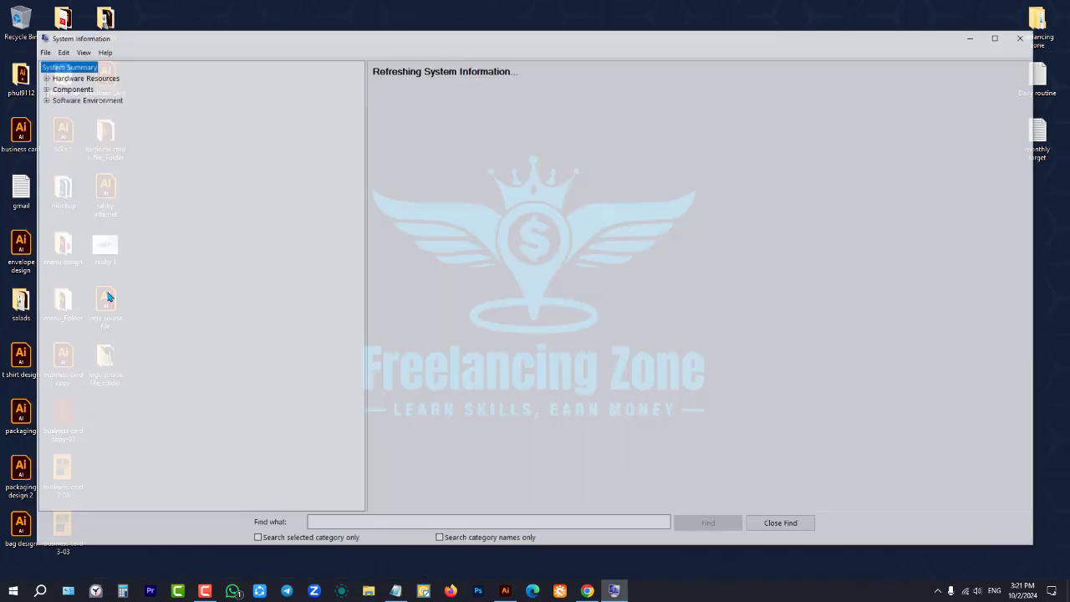
pyautogui.click(998, 38)
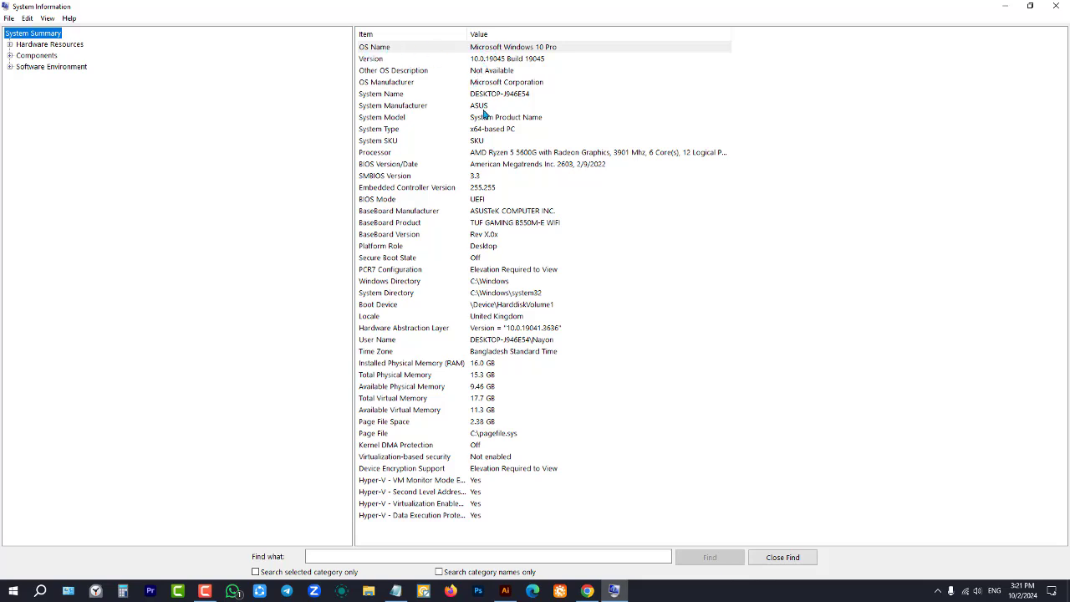
# Step: Examine the system manufacturer, processor, baseboard manufacturer and product, and installed RAM entries, and close System Information
pyautogui.click(377, 110)
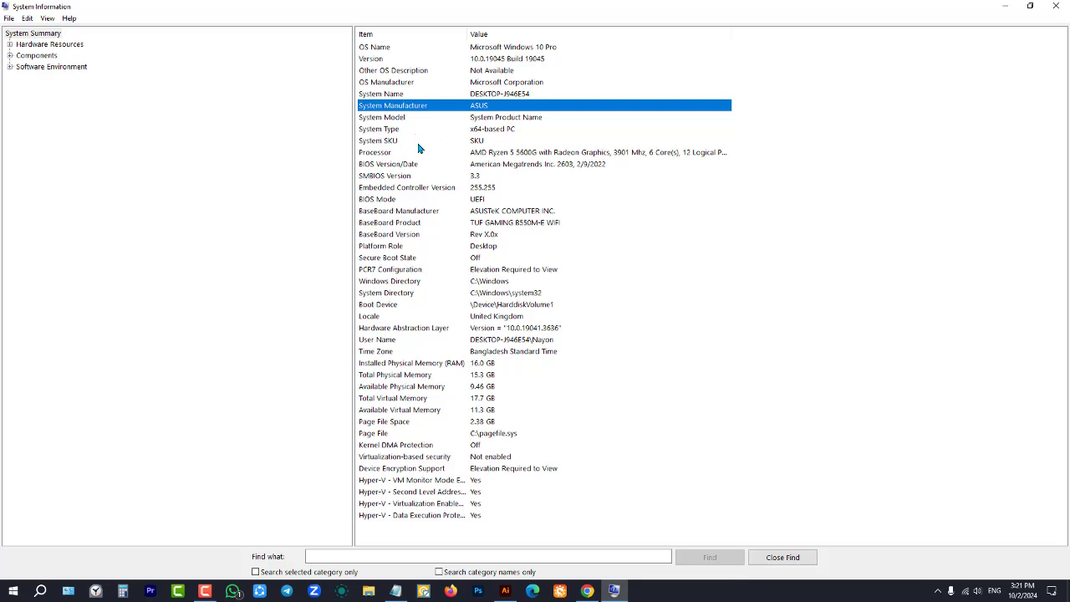
pyautogui.click(384, 155)
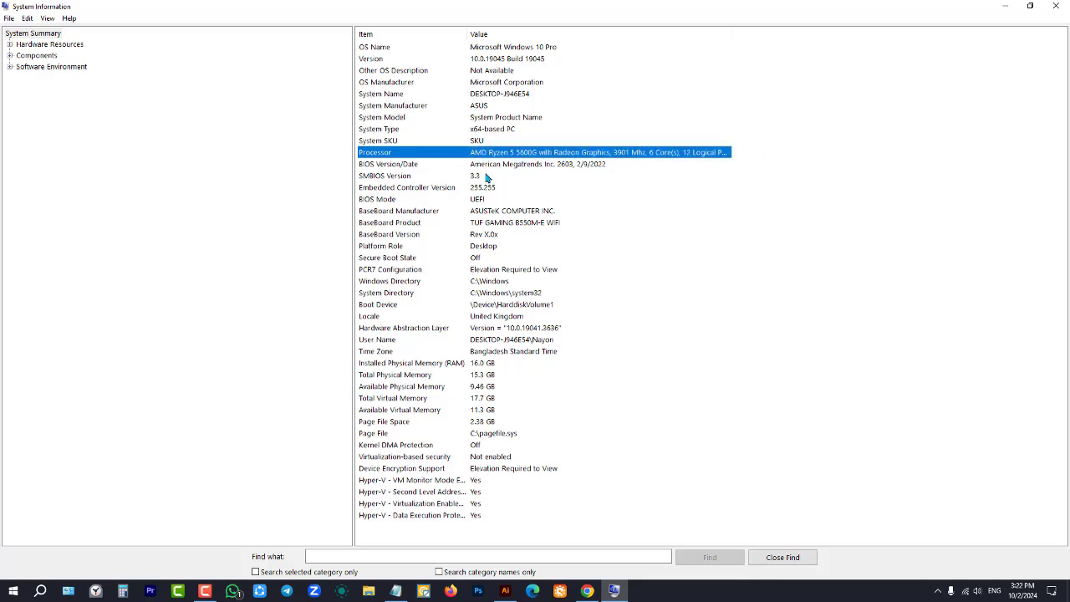
pyautogui.click(385, 215)
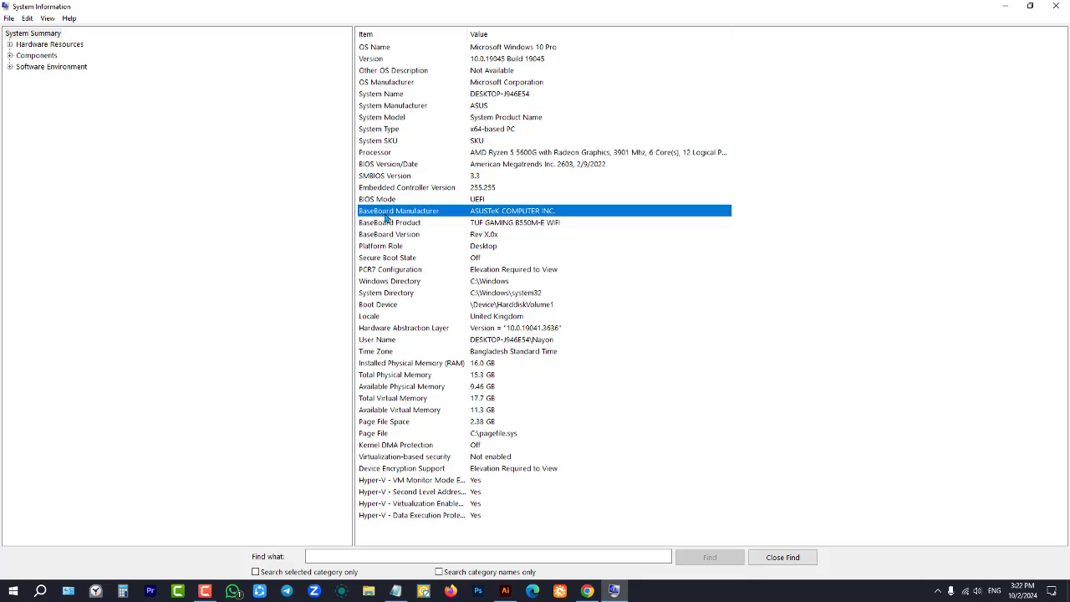
pyautogui.click(452, 222)
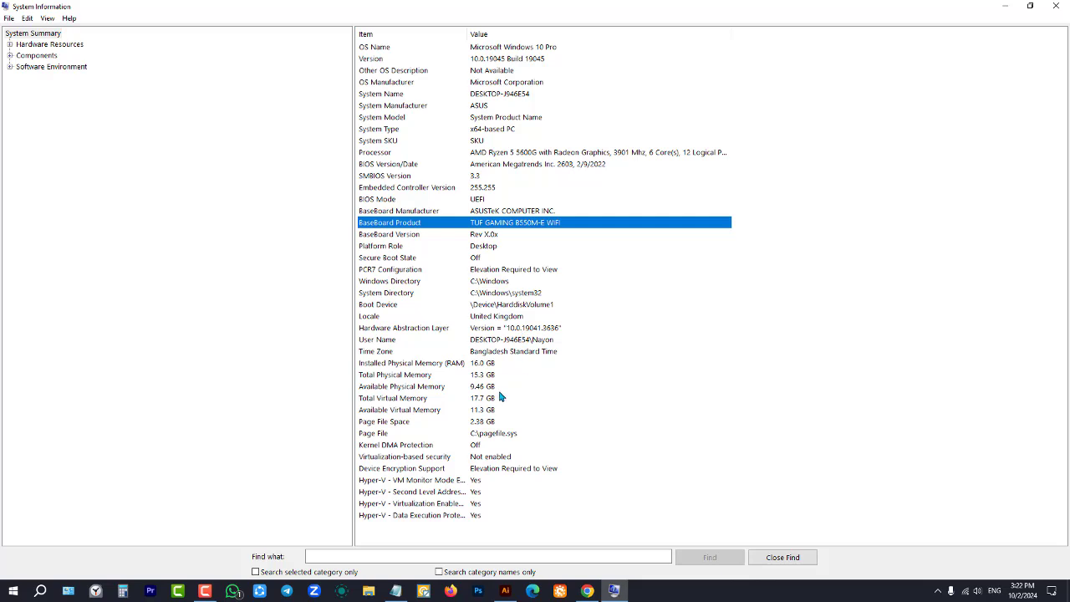
pyautogui.click(453, 367)
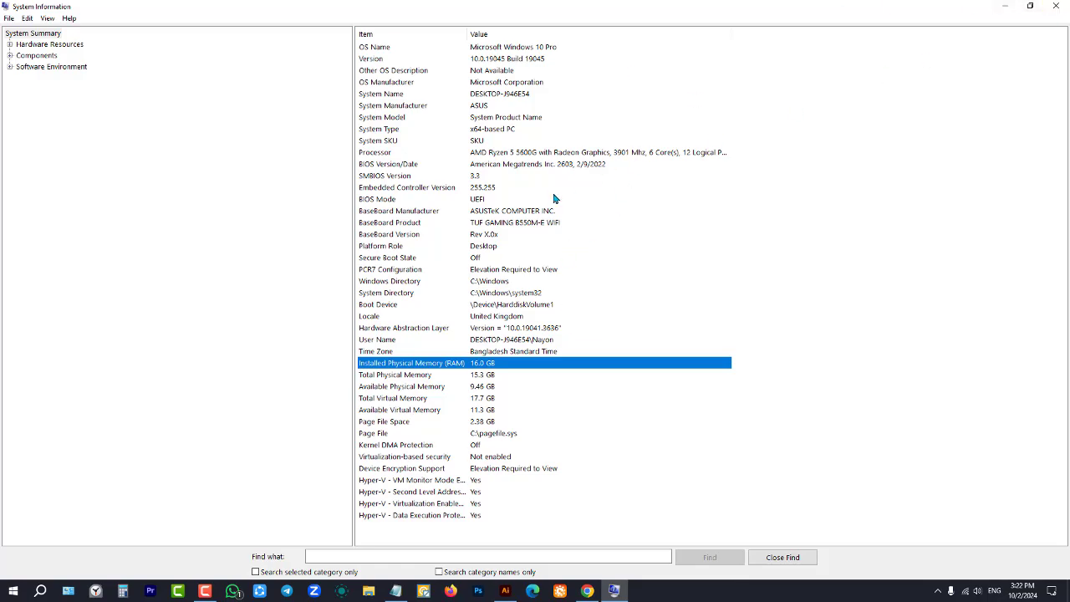
pyautogui.click(1056, 6)
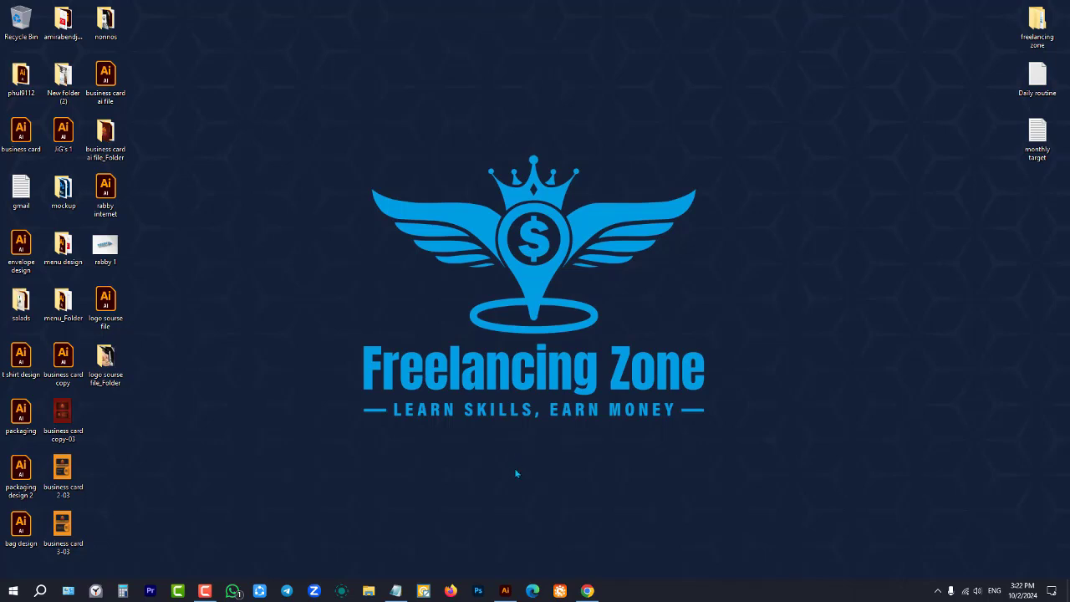
# Step: Search Windows for "co" to open Control Panel and show the list of programs to uninstall
pyautogui.click(204, 591)
pyautogui.click(39, 590)
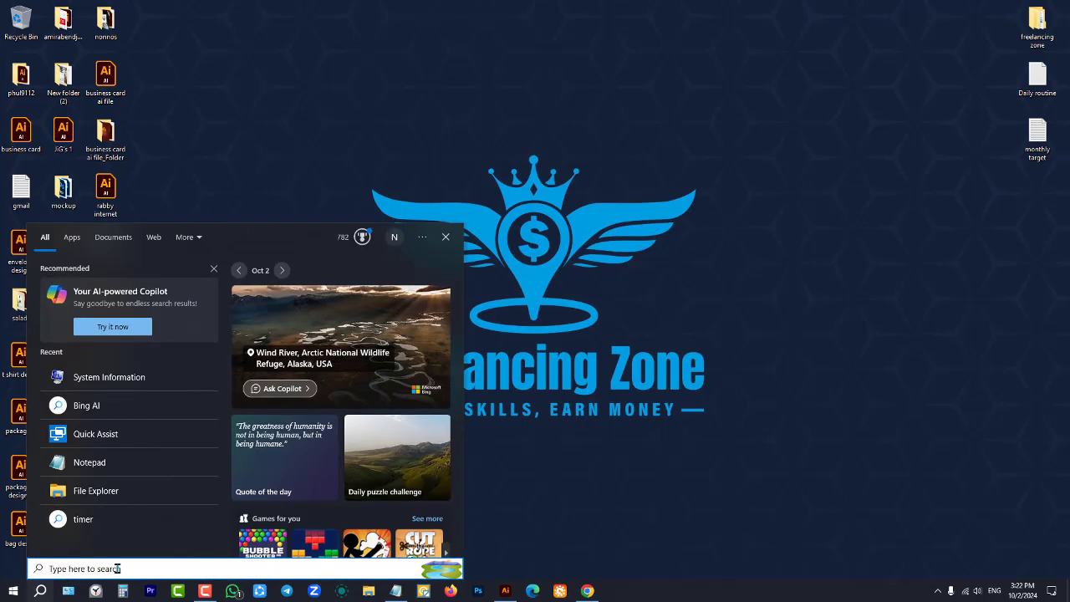
pyautogui.write('c')
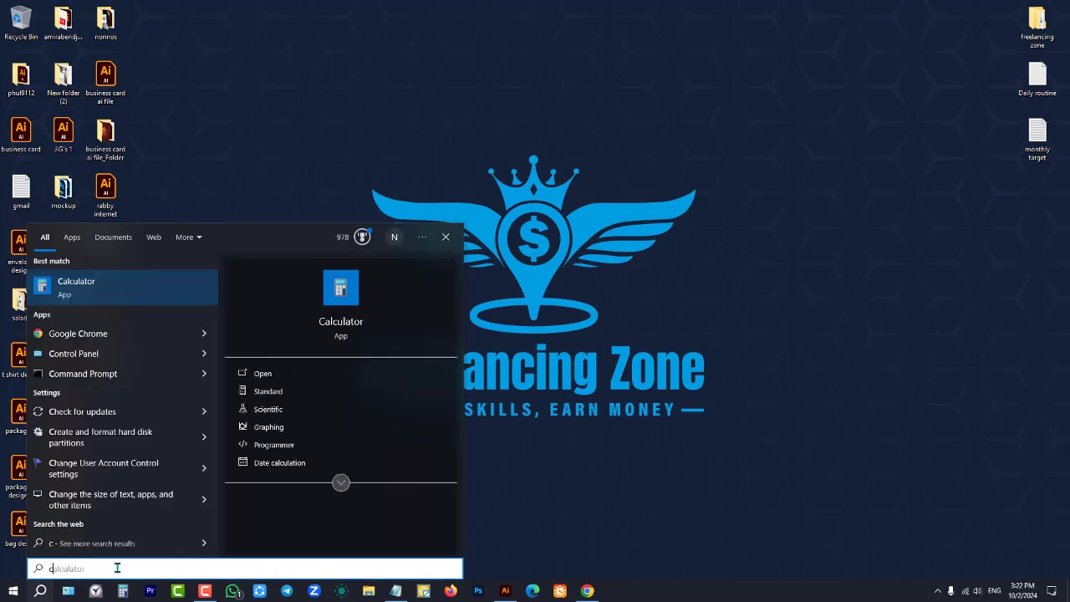
pyautogui.write('o')
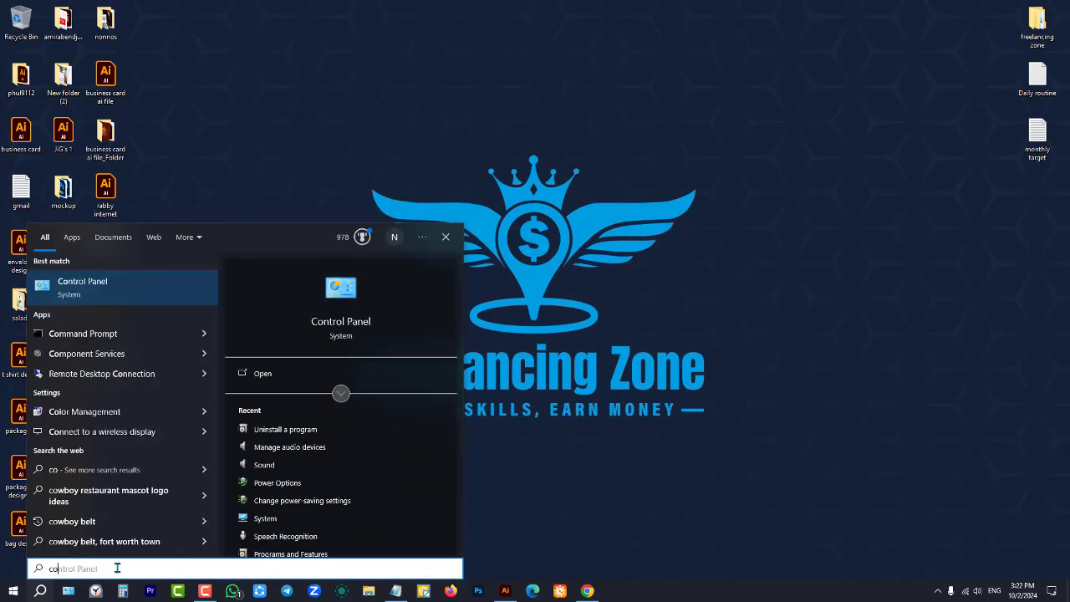
pyautogui.click(74, 286)
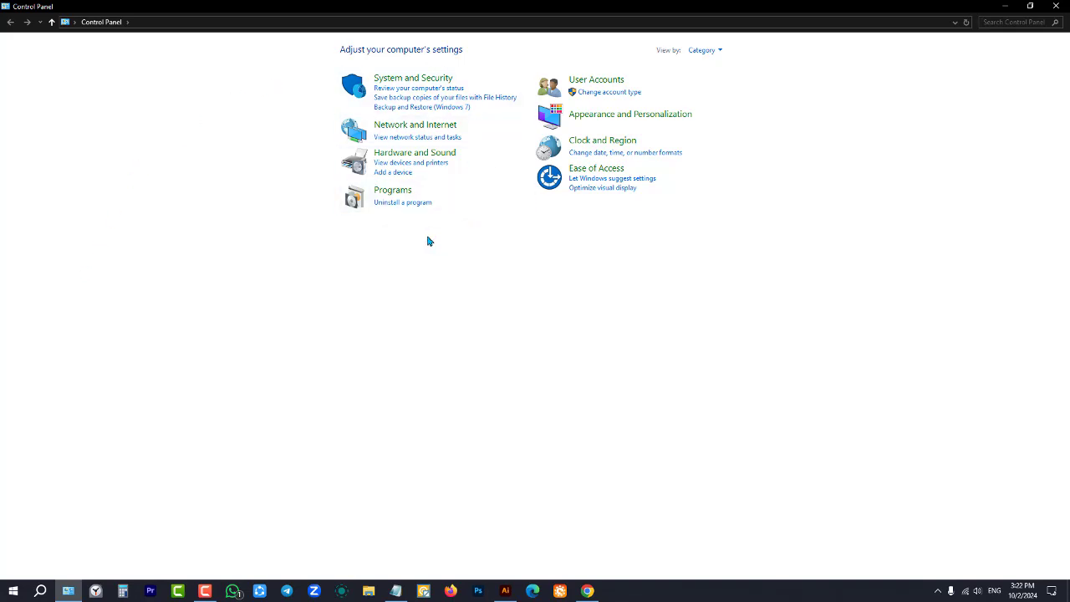
pyautogui.click(384, 203)
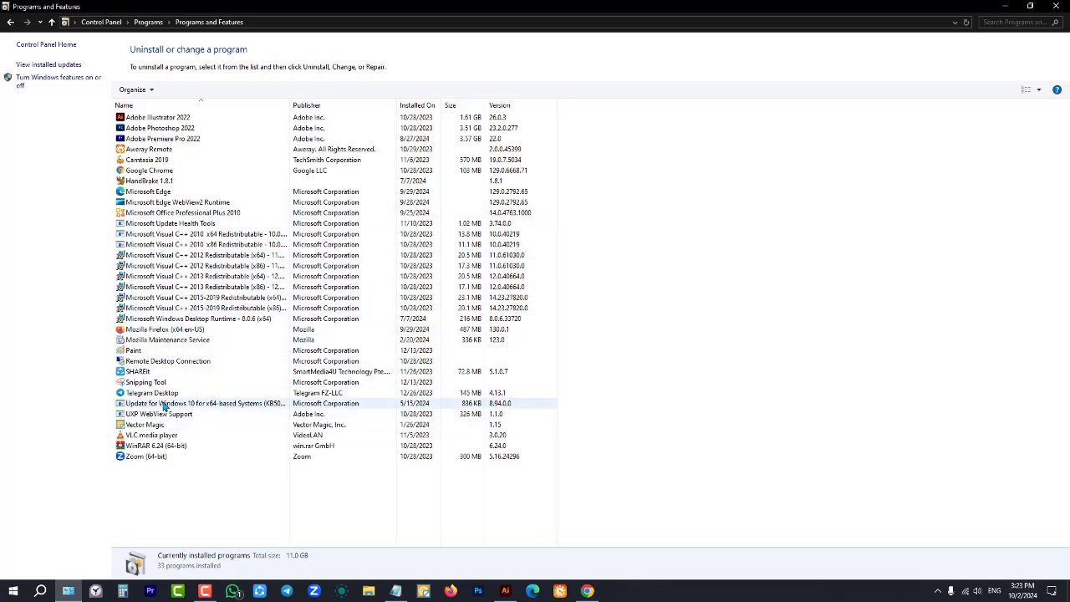
# Step: Uninstall Zoom (64-bit) from the installed programs and close the Programs and Features window
pyautogui.click(137, 459)
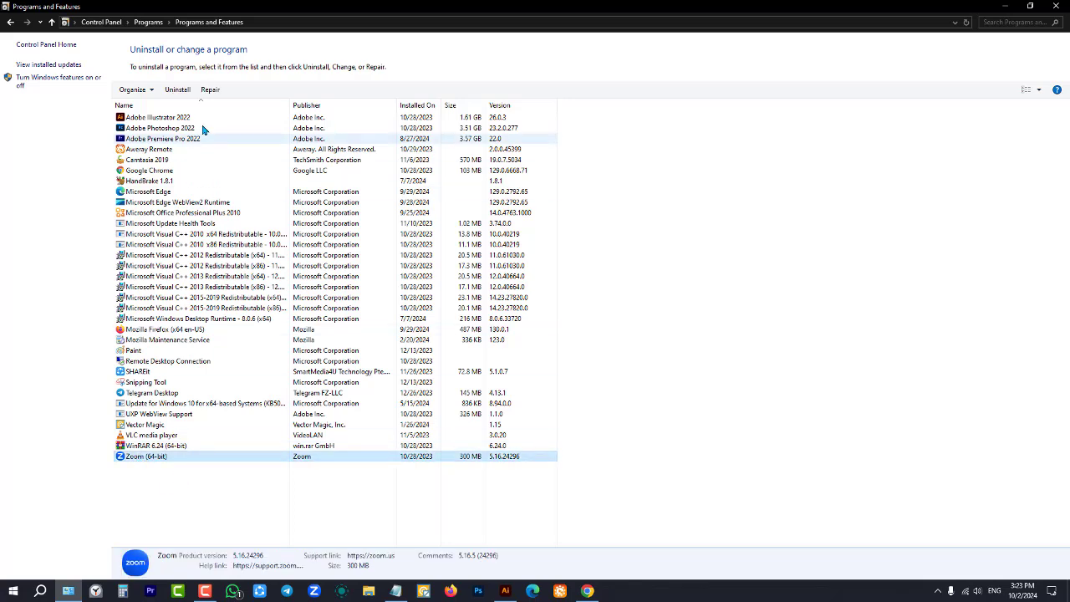
pyautogui.click(187, 498)
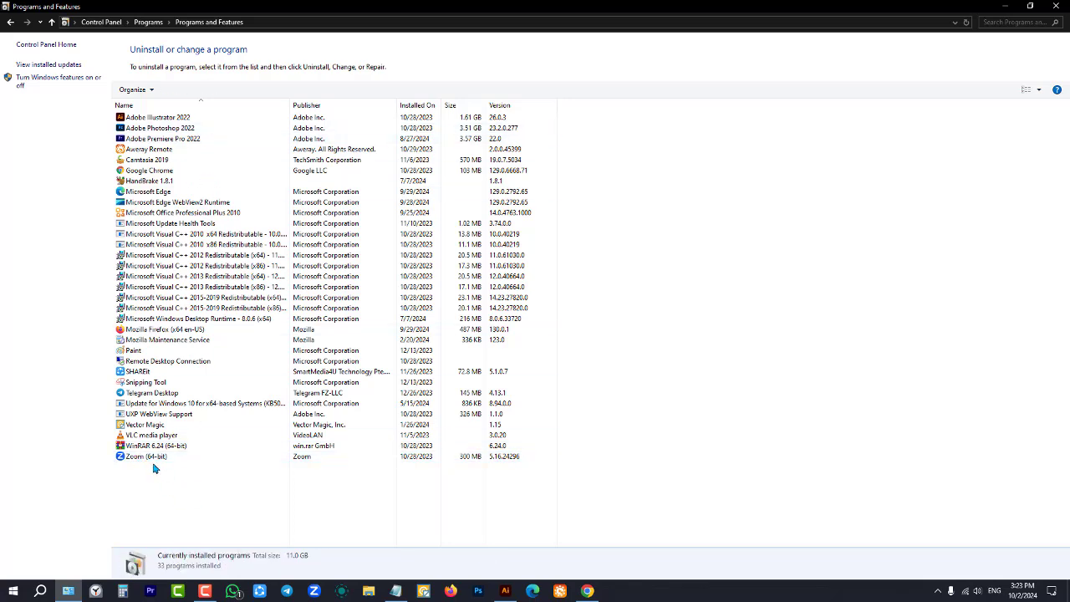
pyautogui.click(151, 458)
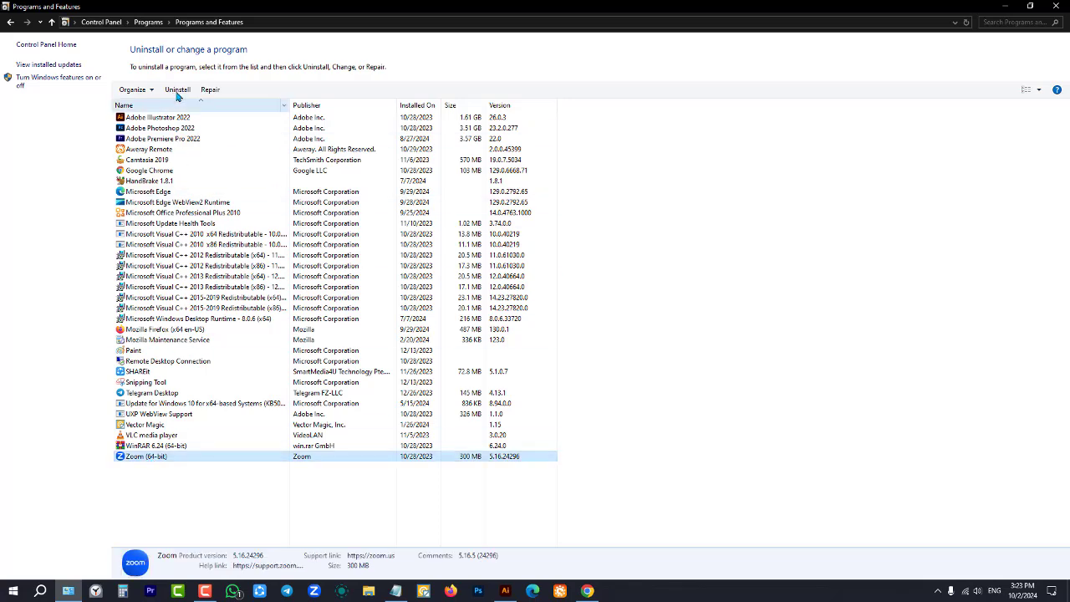
pyautogui.rightClick(180, 459)
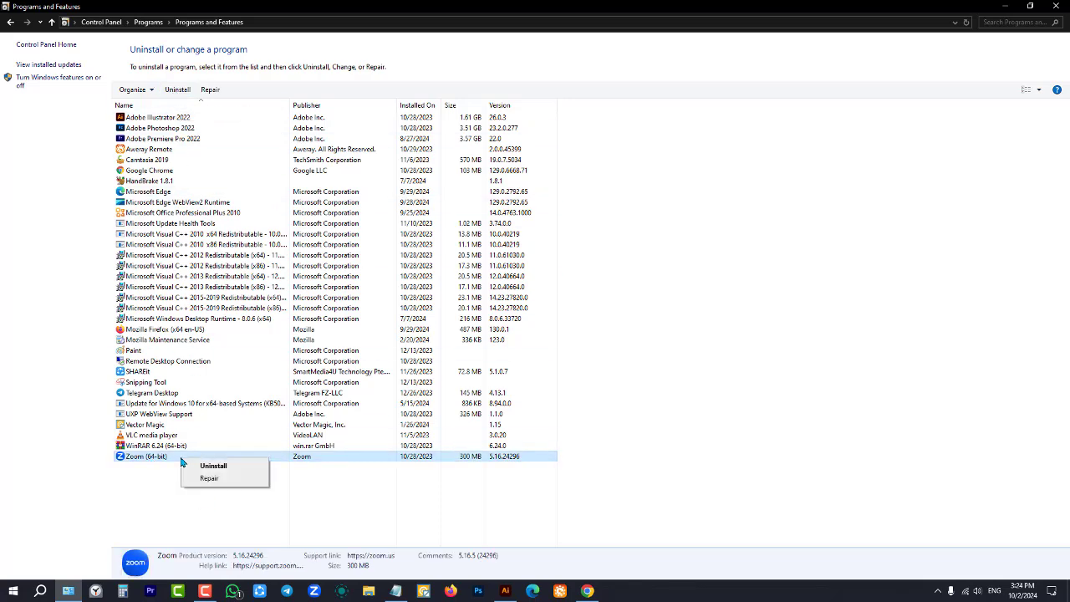
pyautogui.click(226, 469)
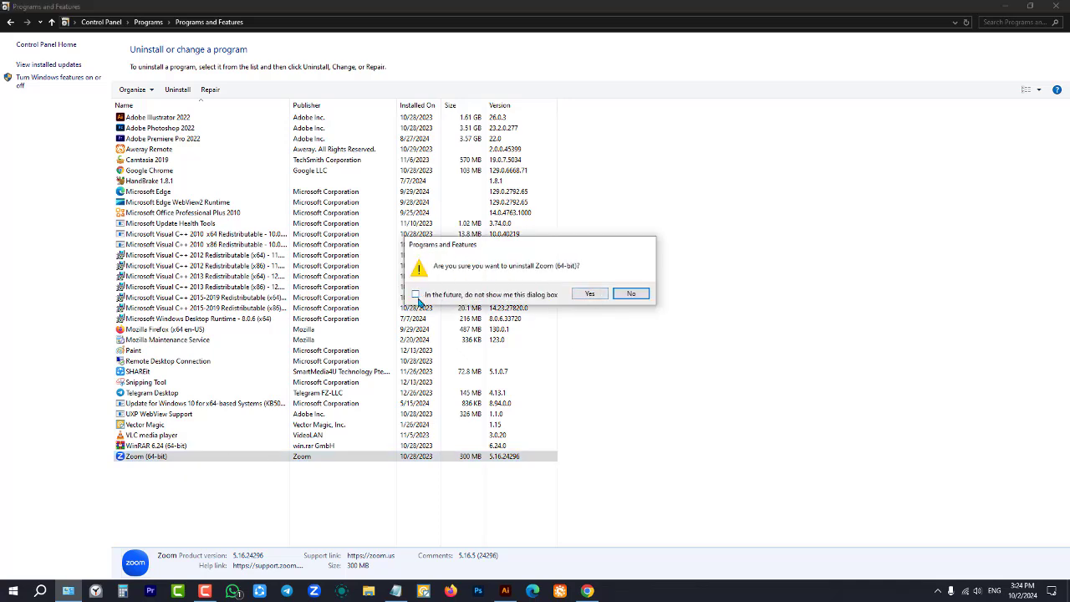
pyautogui.click(588, 294)
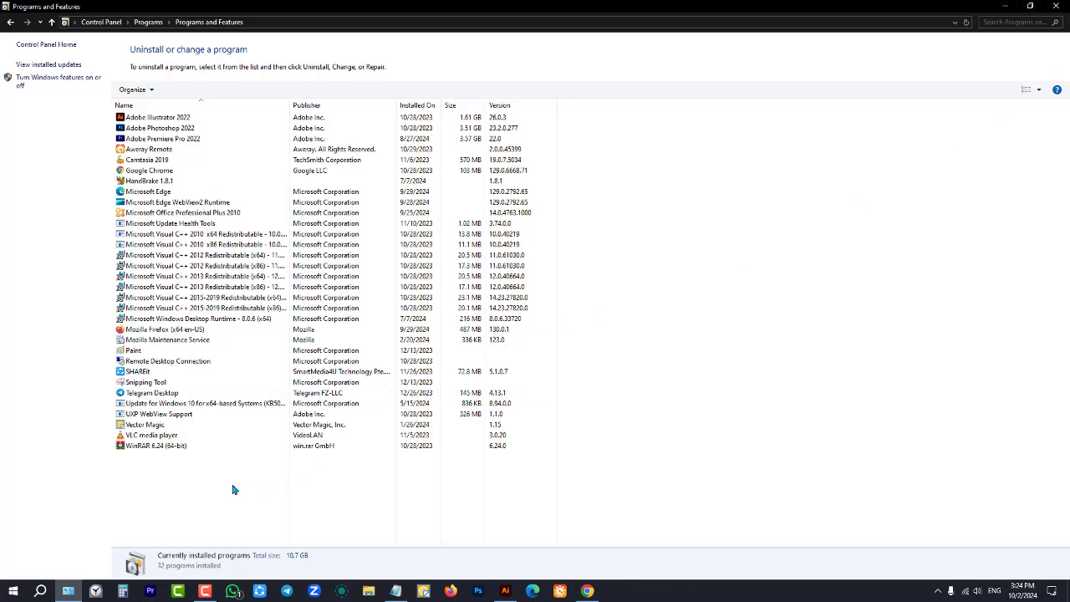
pyautogui.click(1056, 6)
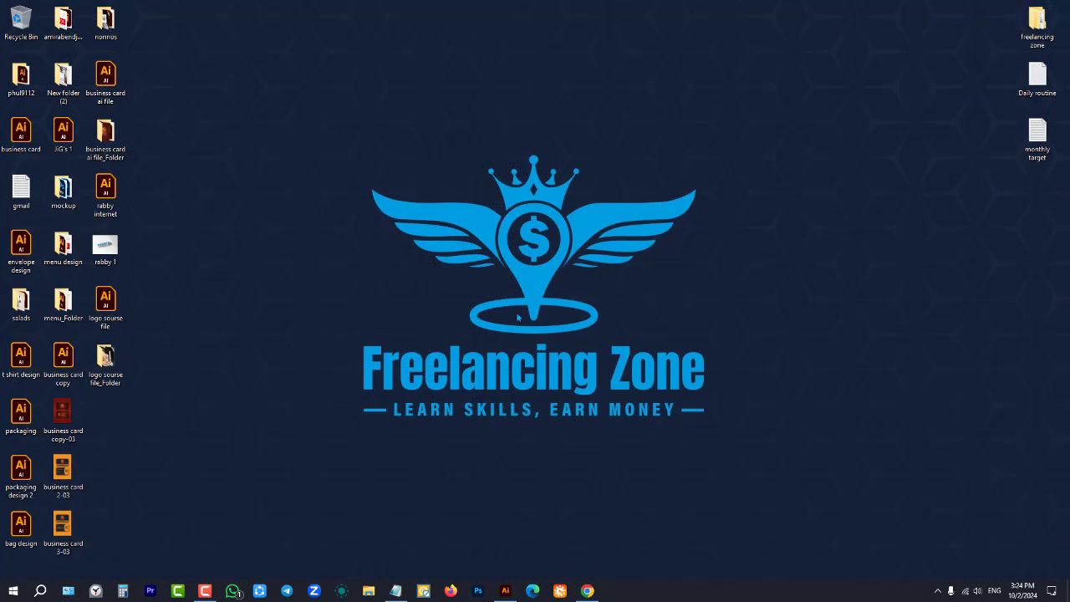
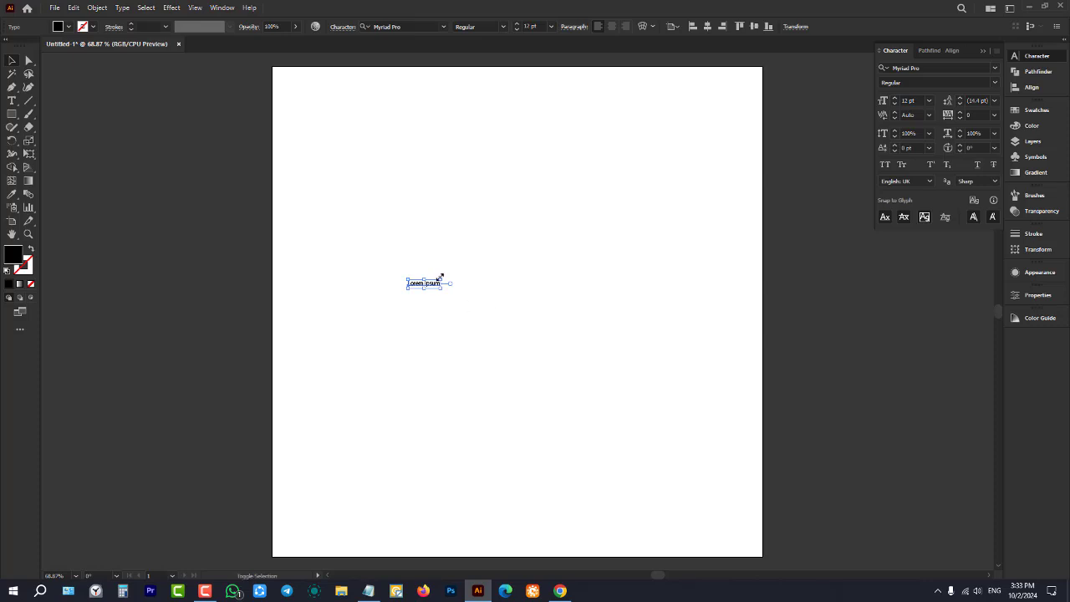
# Step: Enlarge the "Lorem ipsum" text in Illustrator to about 70% of the artboard's width and centre it on the artboard
pyautogui.moveTo(441, 288); pyautogui.dragTo(757, 461)
pyautogui.moveTo(640, 310); pyautogui.dragTo(577, 328)
pyautogui.click(513, 211)
pyautogui.click(543, 208)
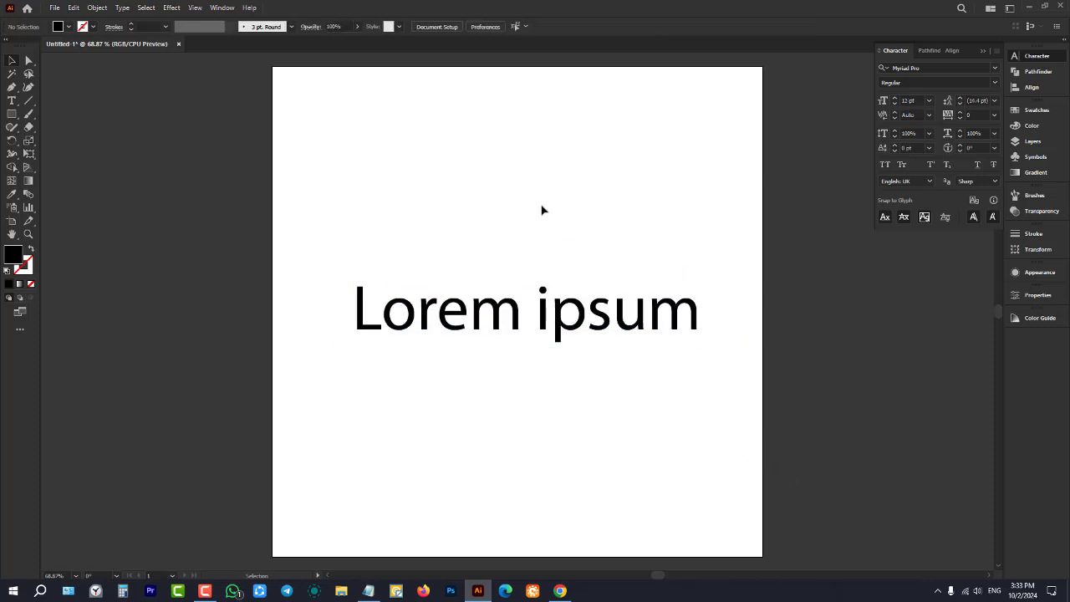
pyautogui.scroll(-1, 271, 288)
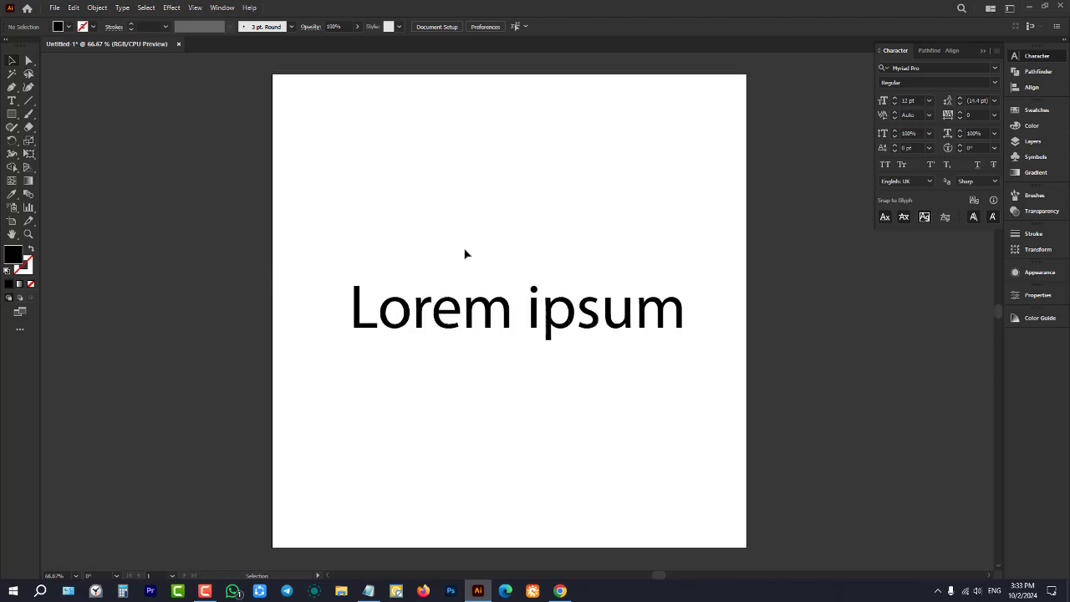
# Step: Start exporting the artwork to the Desktop as a PNG, using the artboards option
pyautogui.click(55, 7)
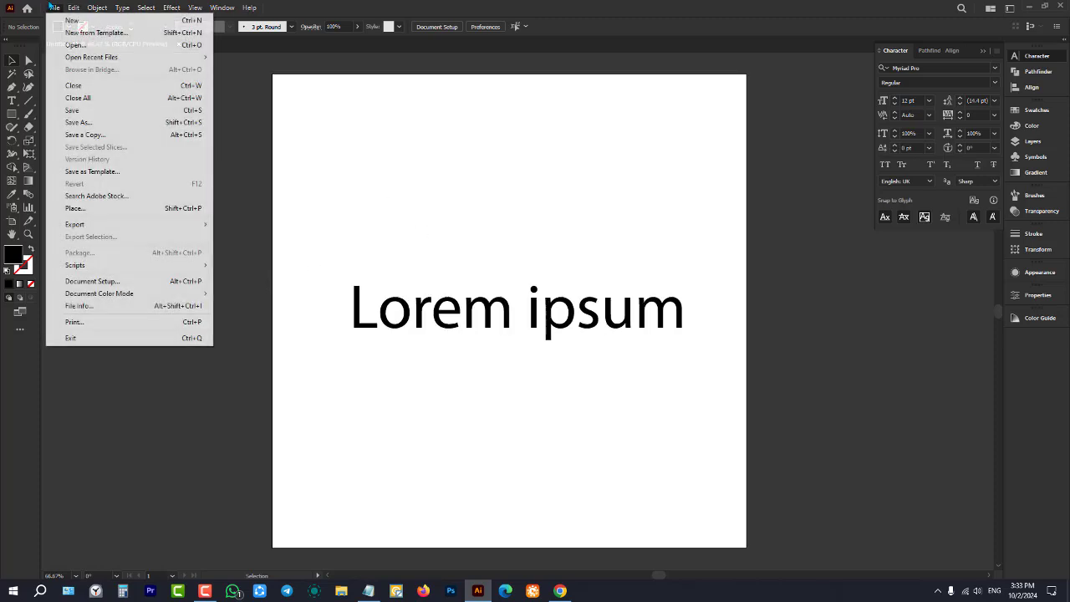
pyautogui.moveTo(88, 229)
pyautogui.click(293, 237)
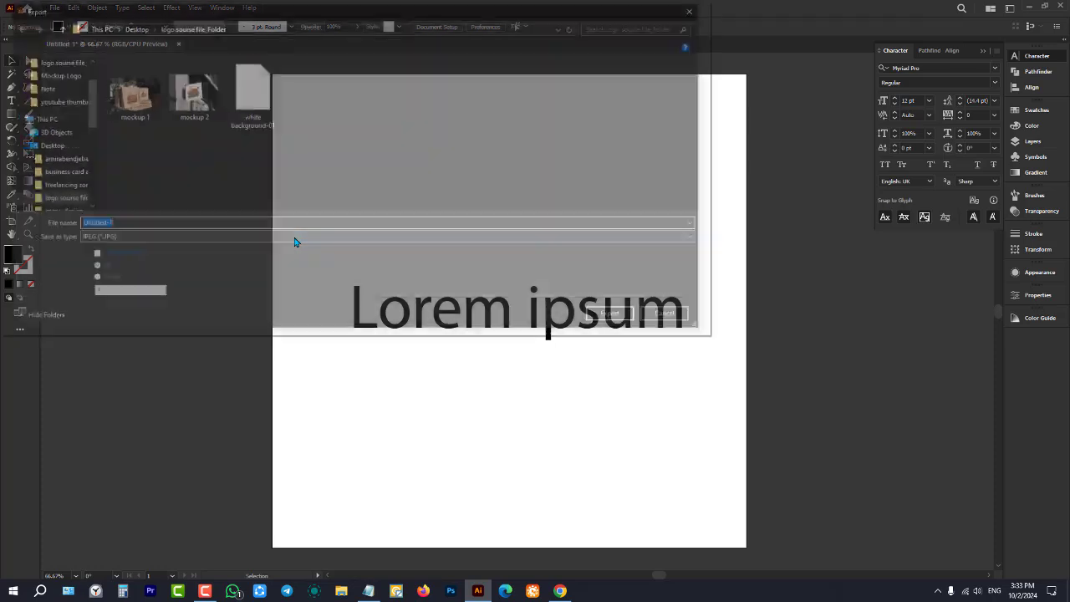
pyautogui.scroll(3, 51, 125)
pyautogui.click(46, 83)
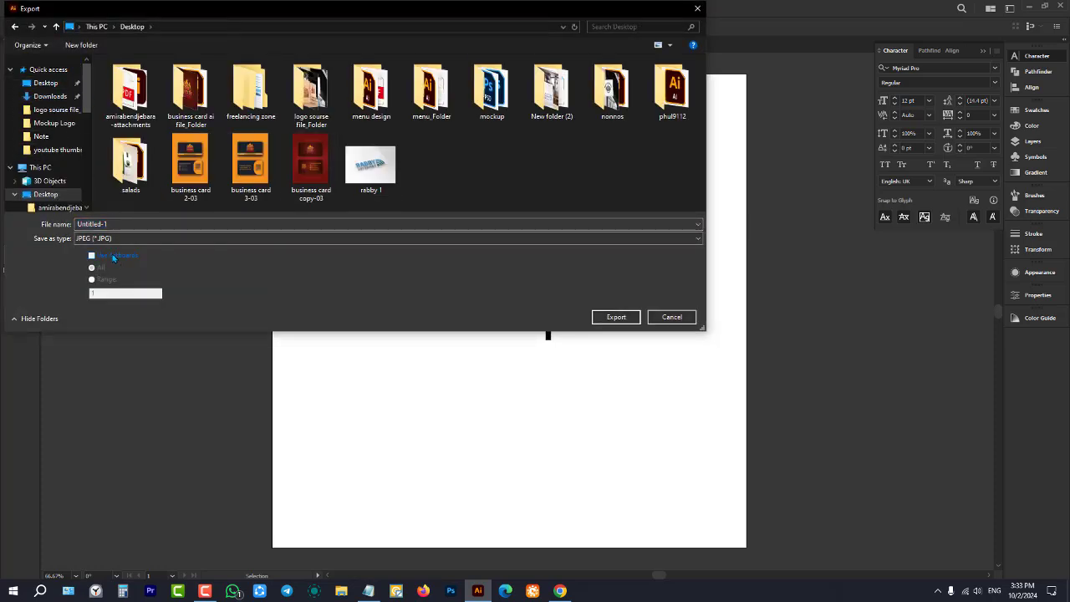
pyautogui.click(115, 256)
pyautogui.click(142, 238)
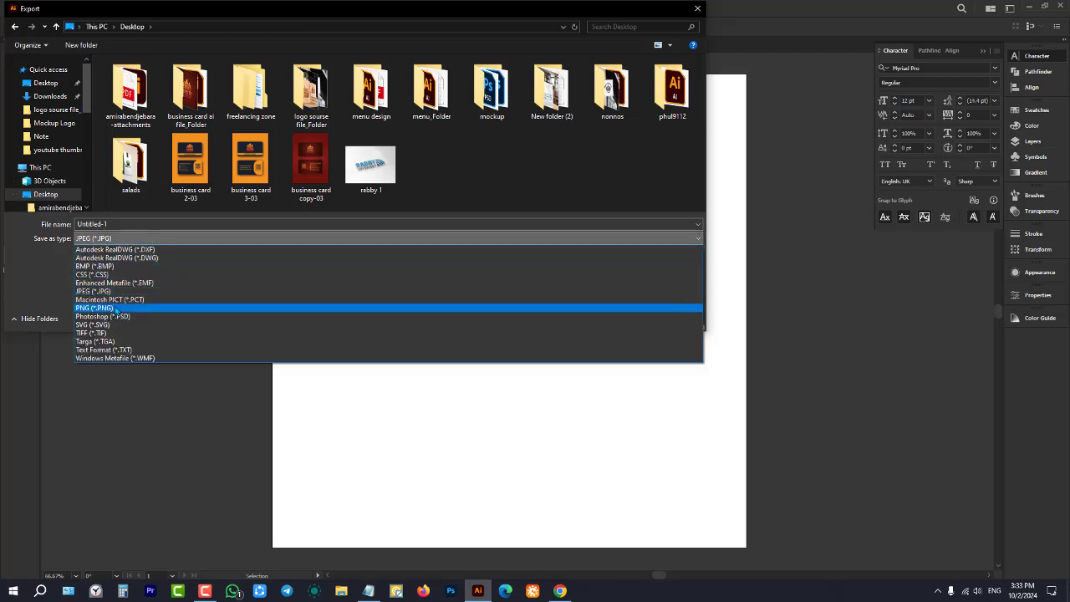
pyautogui.click(180, 300)
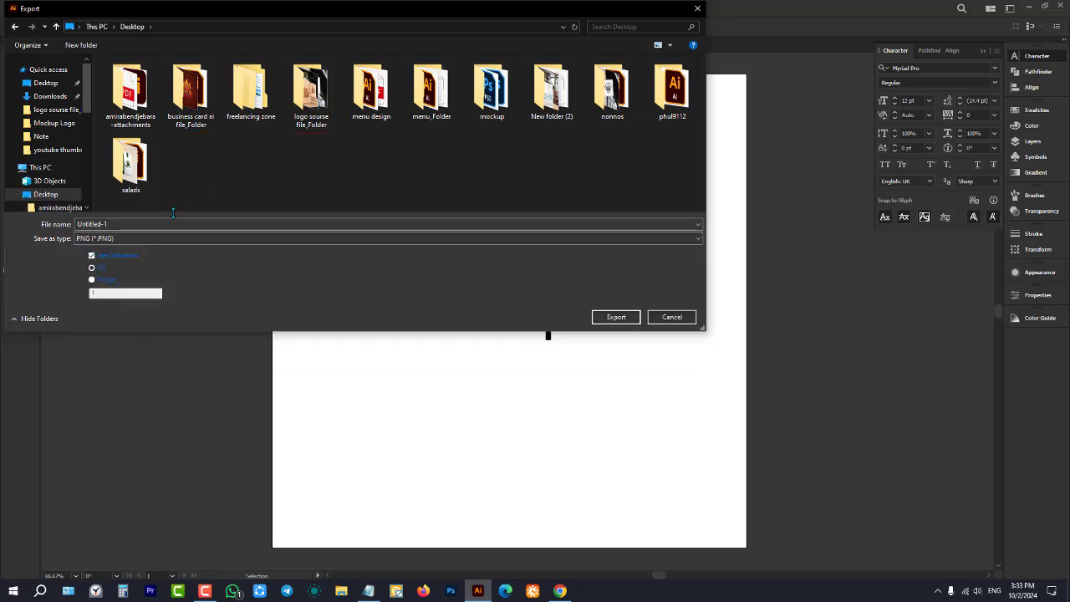
pyautogui.click(629, 321)
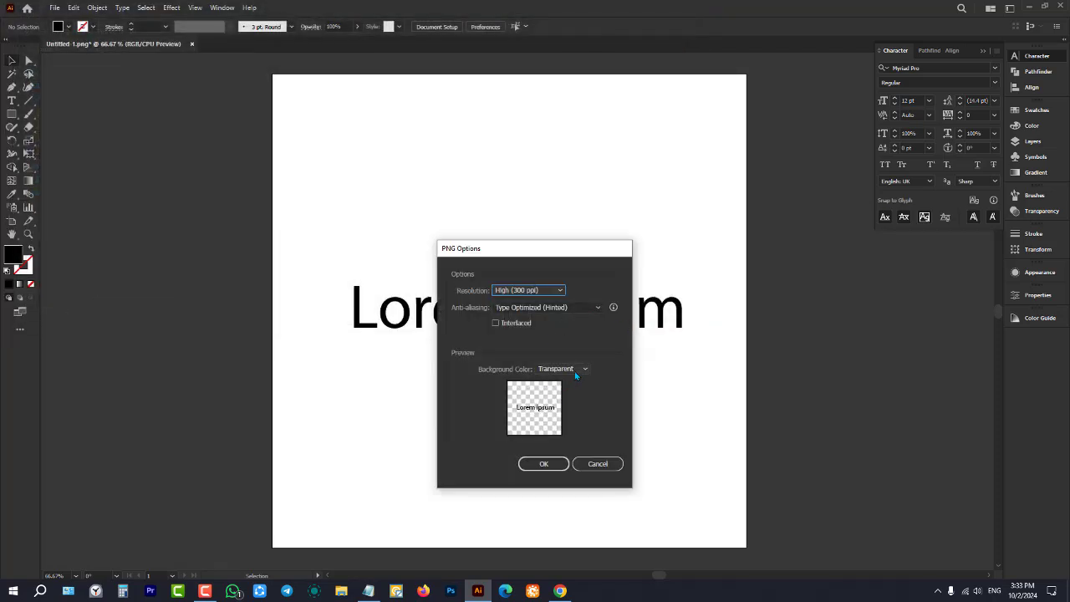
# Step: Try the White background colour in the PNG options, restore Transparent, and cancel the export
pyautogui.click(575, 368)
pyautogui.click(570, 396)
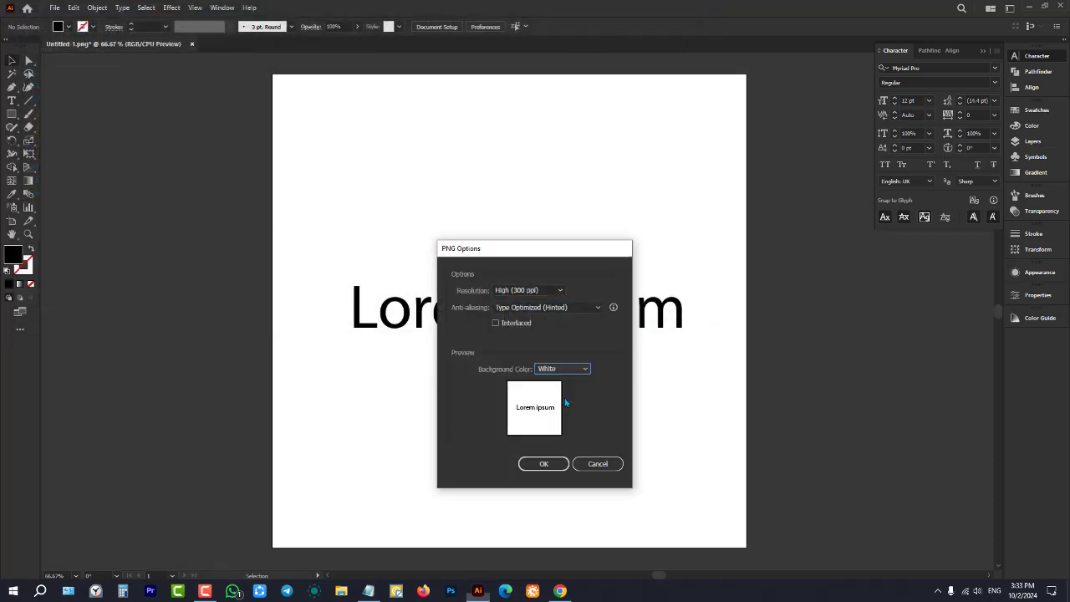
pyautogui.click(565, 369)
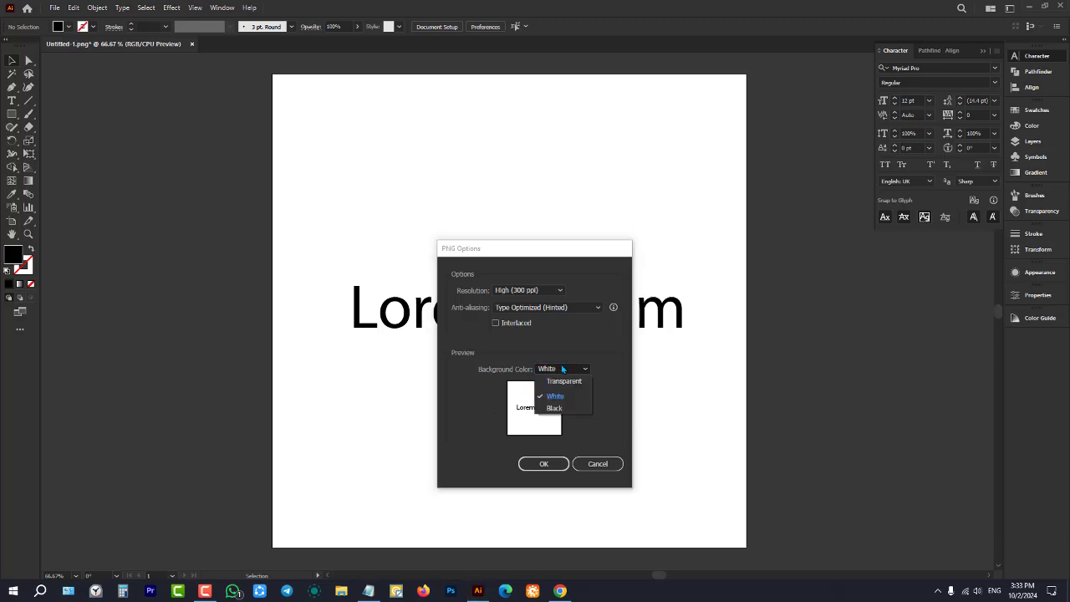
pyautogui.click(555, 382)
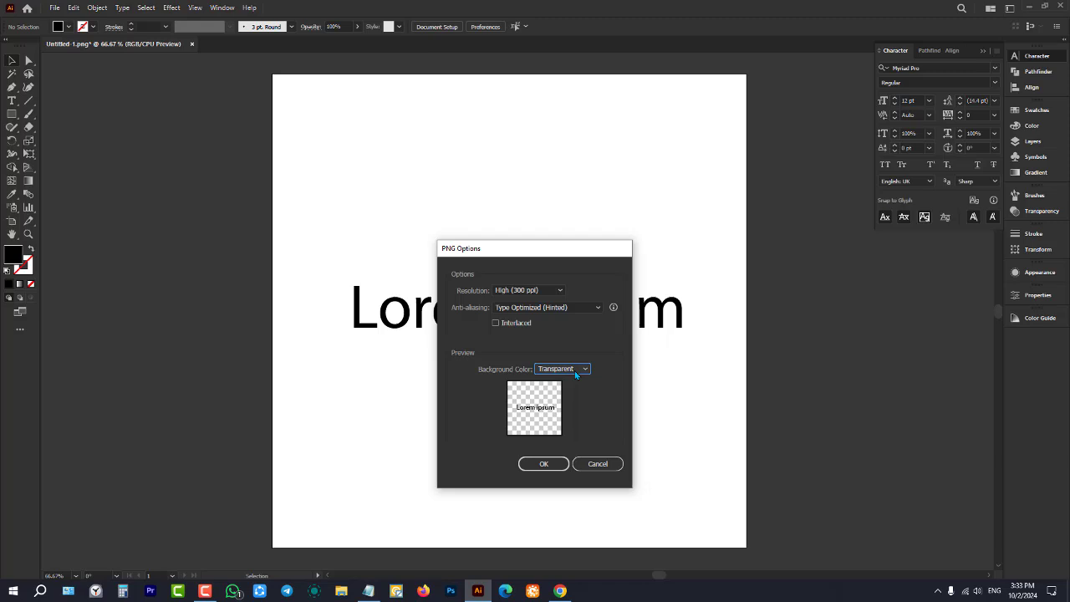
pyautogui.click(600, 463)
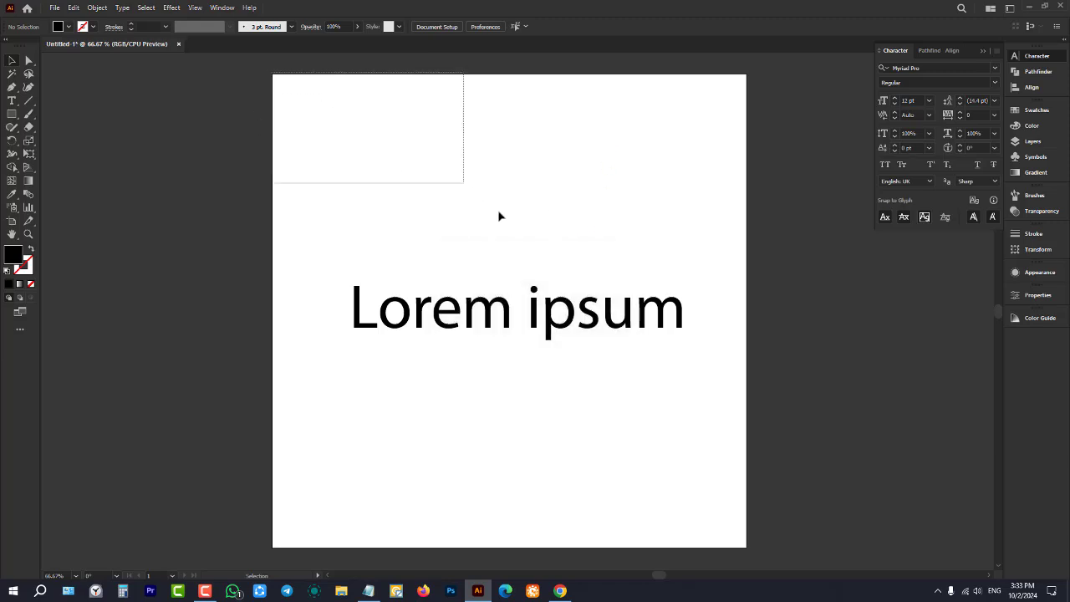
# Step: Draw a rectangle of about 1005 by 992 px over the artboard and fill it with orange
pyautogui.click(12, 113)
pyautogui.moveTo(275, 74); pyautogui.dragTo(751, 545)
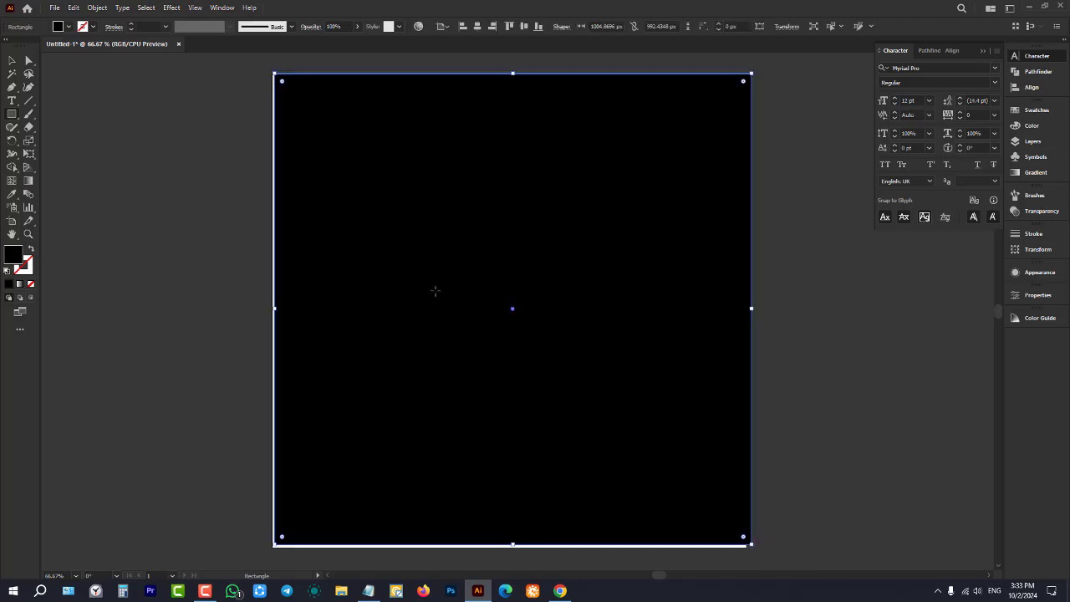
pyautogui.click(12, 60)
pyautogui.click(69, 26)
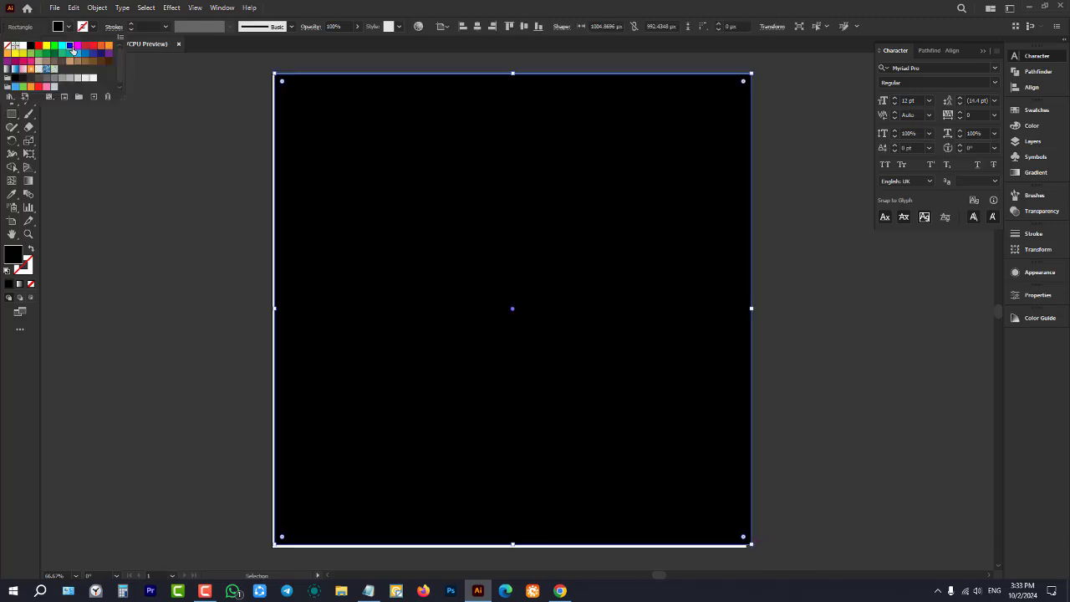
pyautogui.click(72, 48)
pyautogui.click(108, 46)
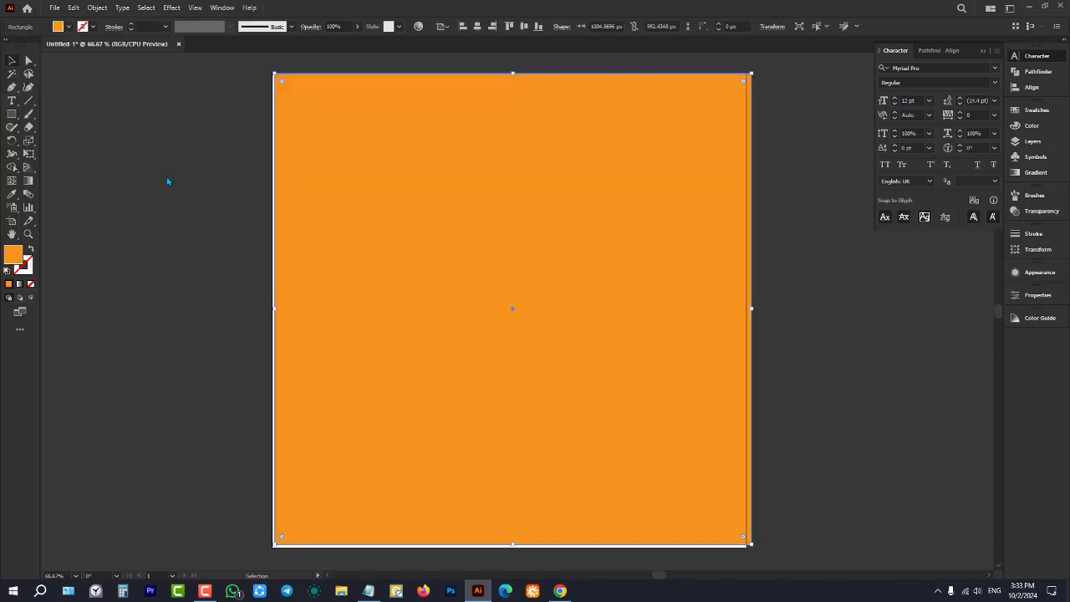
# Step: Send the orange rectangle behind the "Lorem ipsum" text and align it with the artboard's upper edge
pyautogui.hotkey('ctrl', 'shift', '[')
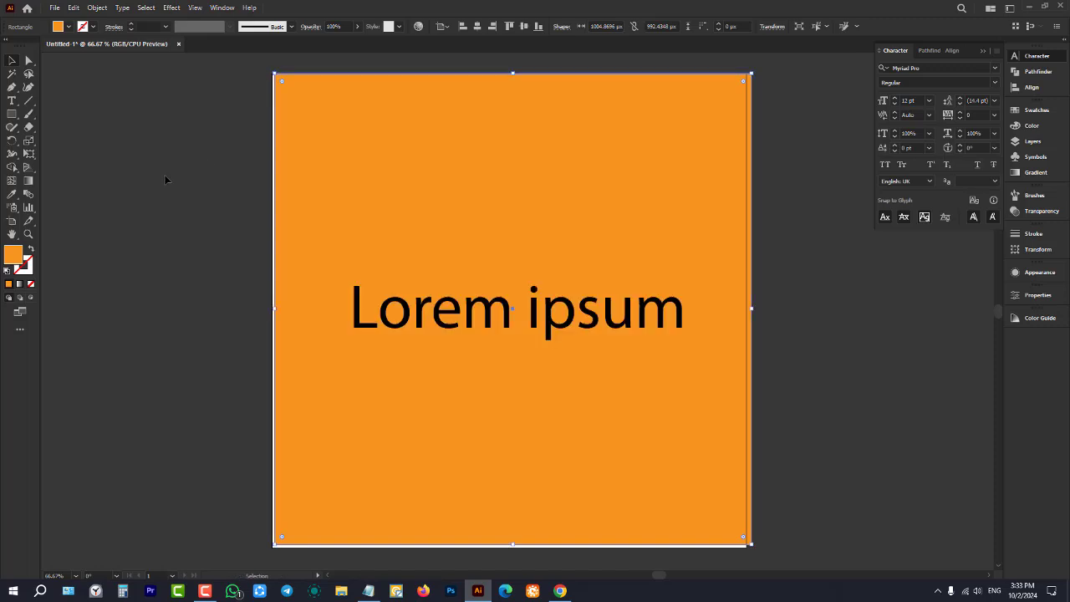
pyautogui.click(807, 198)
pyautogui.click(688, 164)
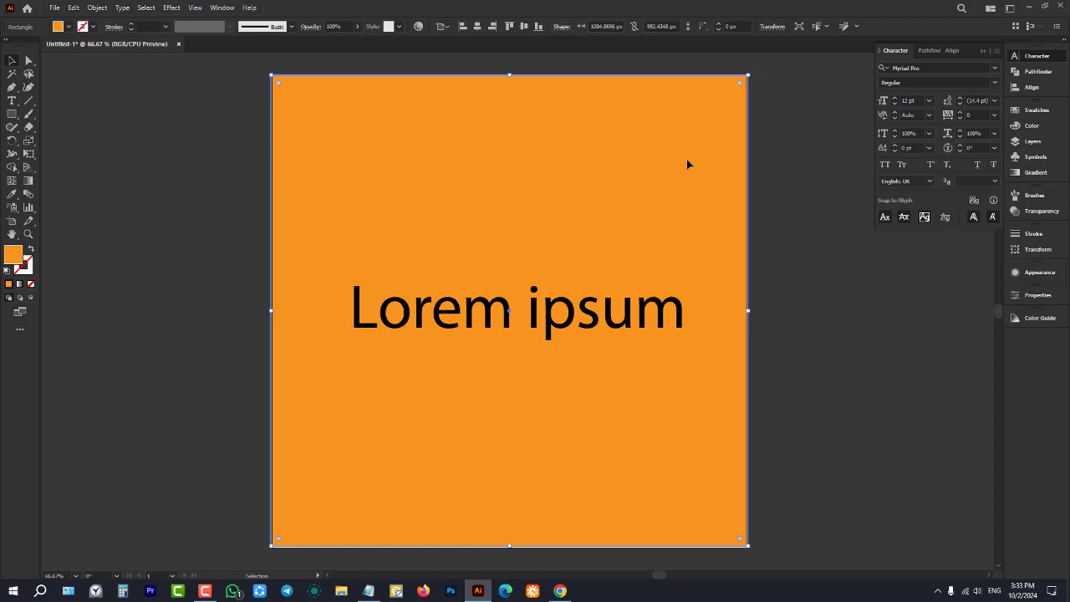
pyautogui.click(796, 153)
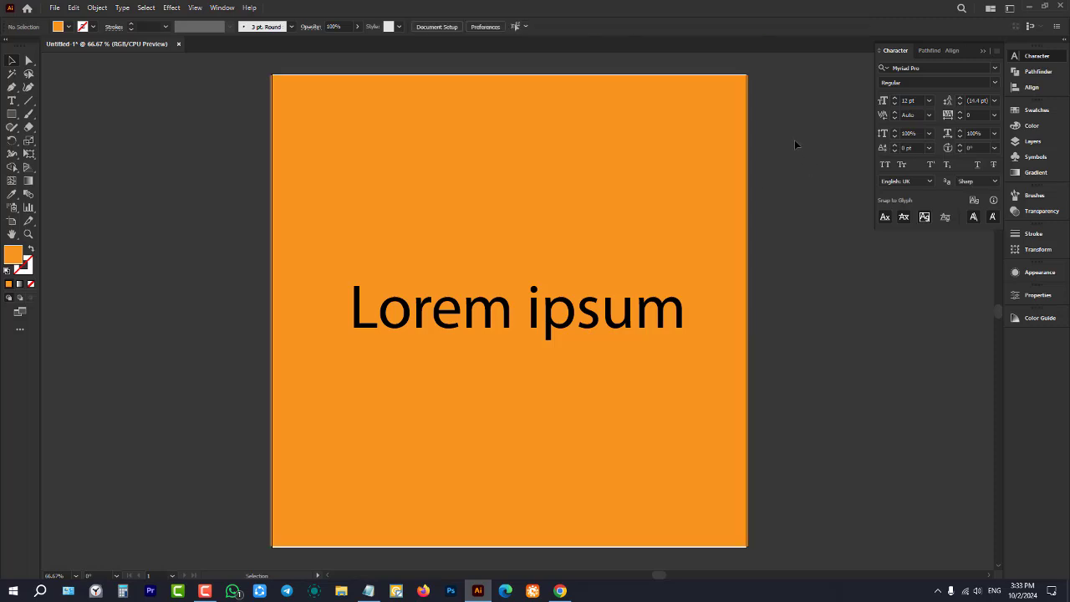
# Step: Delete the orange background rectangle, keeping only the "Lorem ipsum" text on the artboard
pyautogui.click(729, 170)
pyautogui.moveTo(815, 96); pyautogui.dragTo(681, 190)
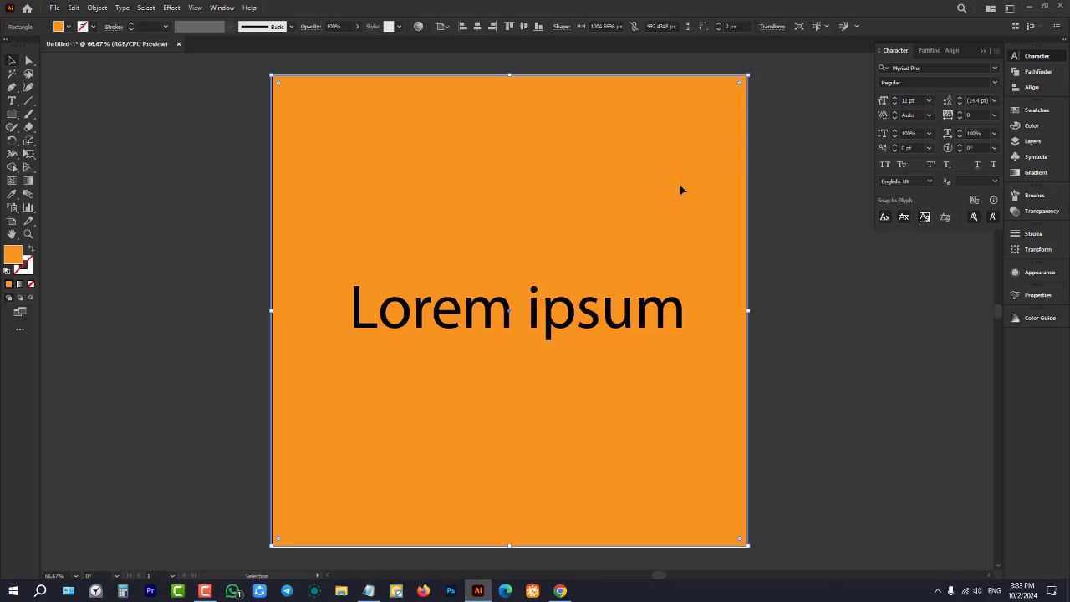
pyautogui.press('Delete')
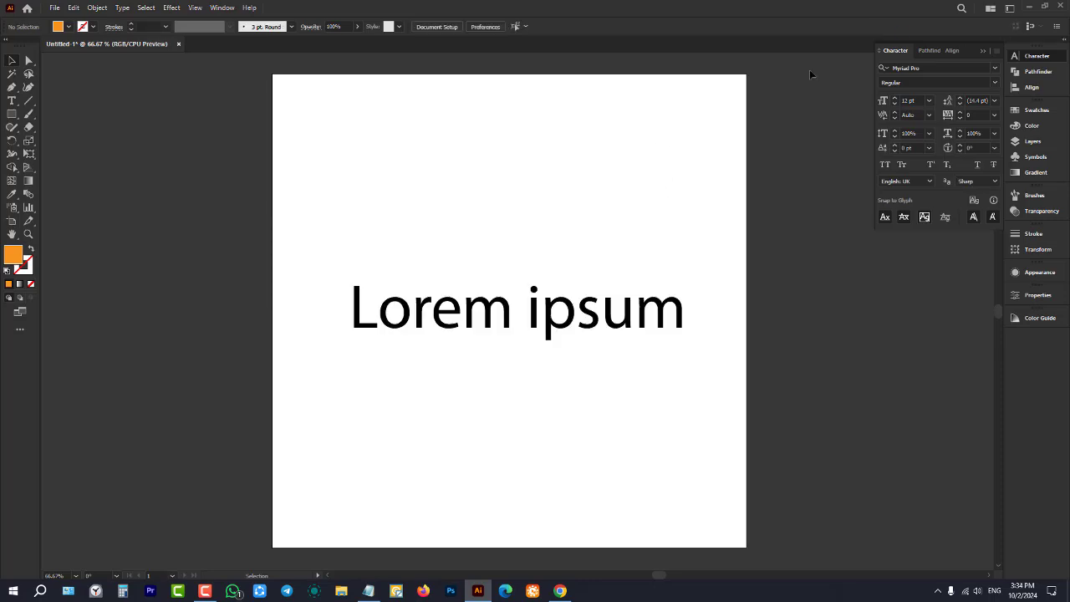
# Step: Minimize Illustrator, open the "Daily routine" text file from the desktop, examine its first item, and close the file
pyautogui.click(1027, 6)
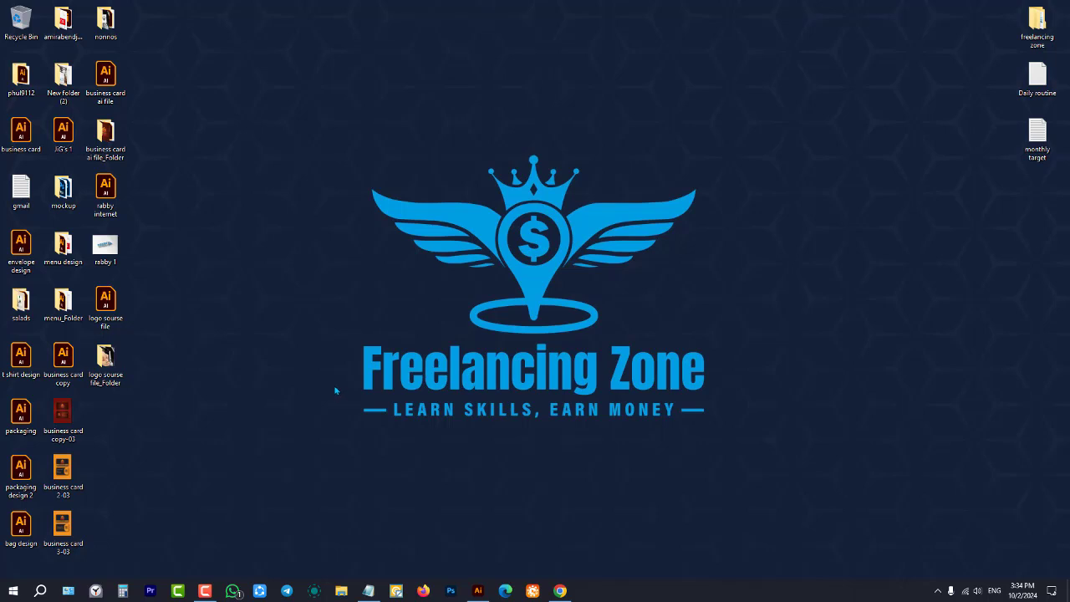
pyautogui.doubleClick(1019, 92)
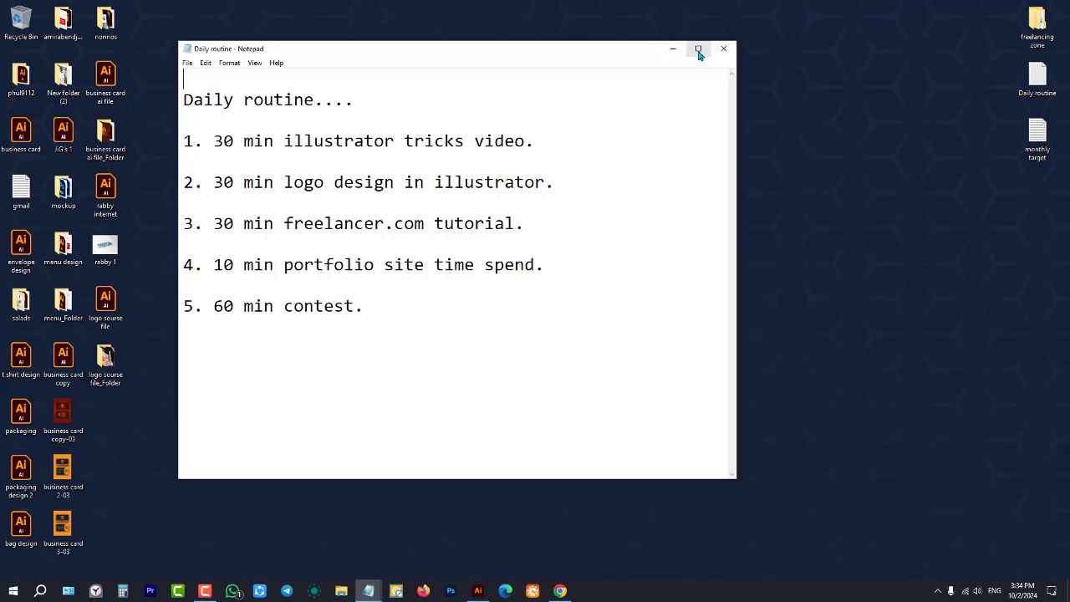
pyautogui.click(377, 100)
pyautogui.moveTo(213, 140); pyautogui.dragTo(558, 135)
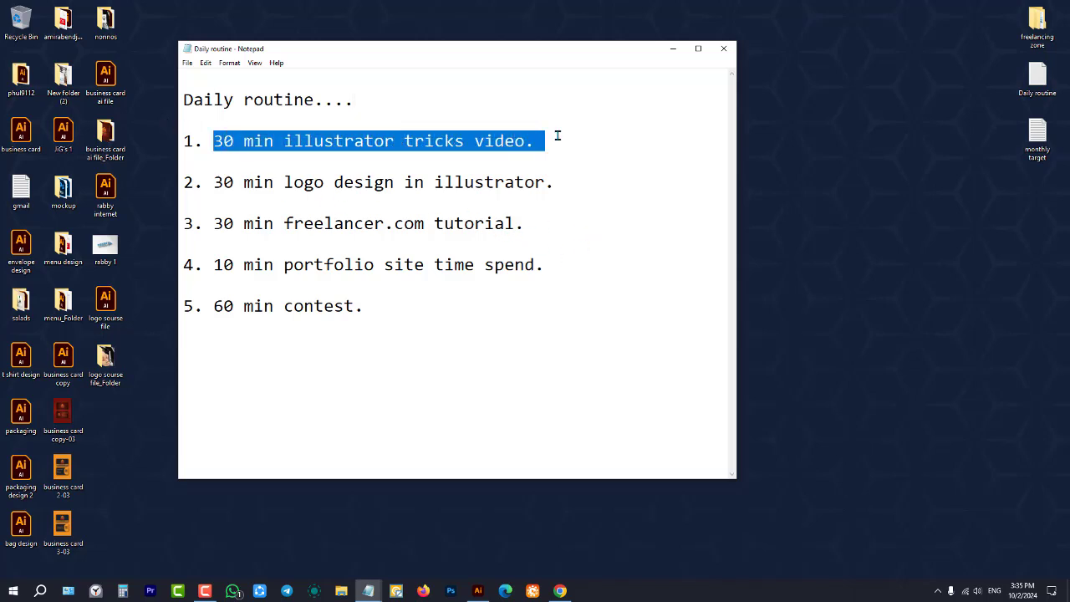
pyautogui.click(222, 138)
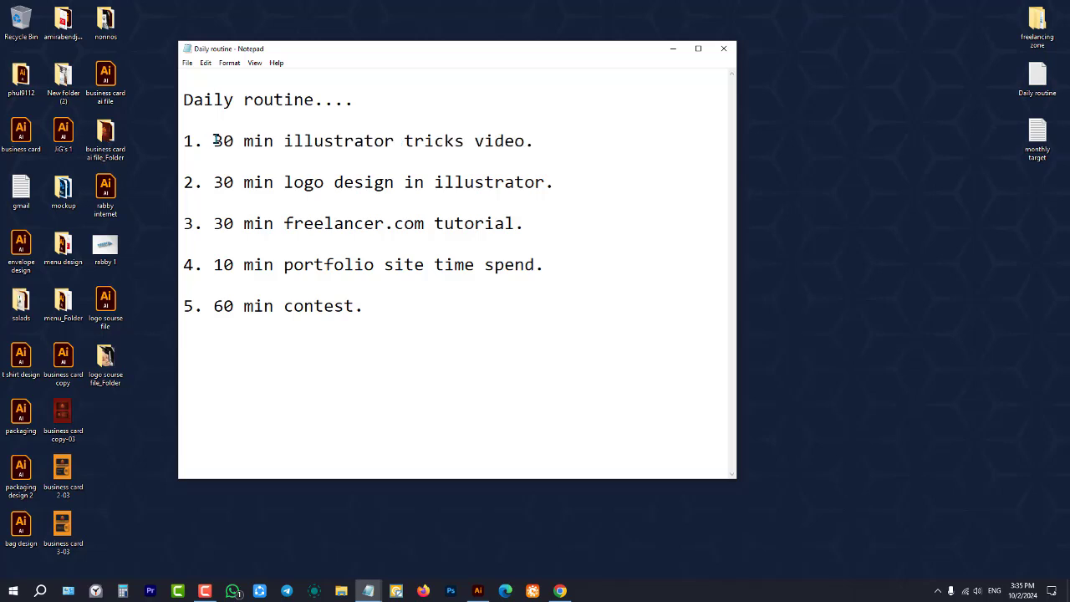
pyautogui.moveTo(216, 140); pyautogui.dragTo(535, 142)
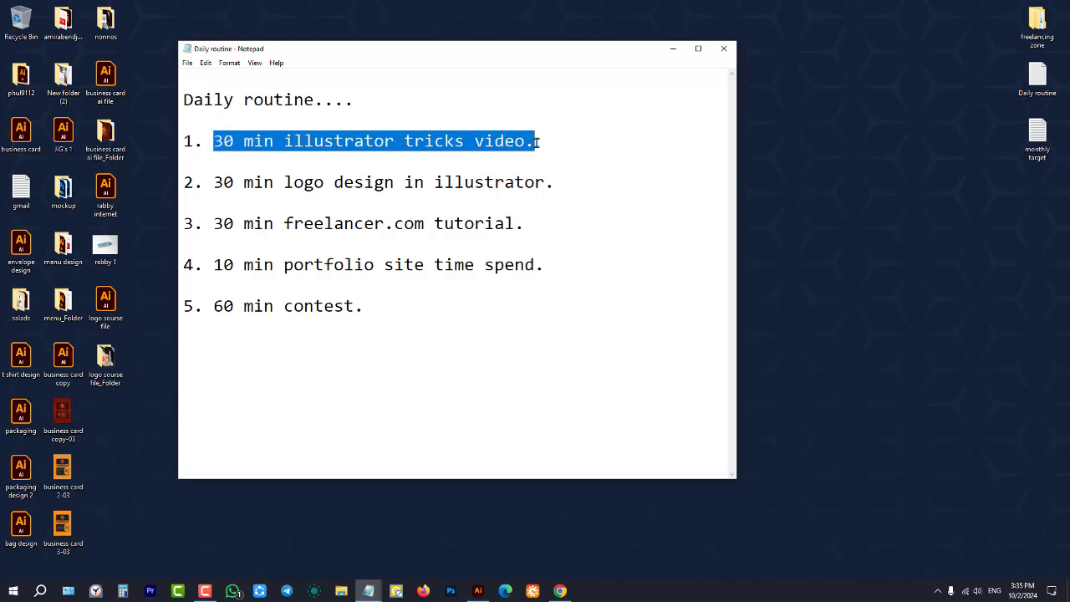
pyautogui.click(285, 144)
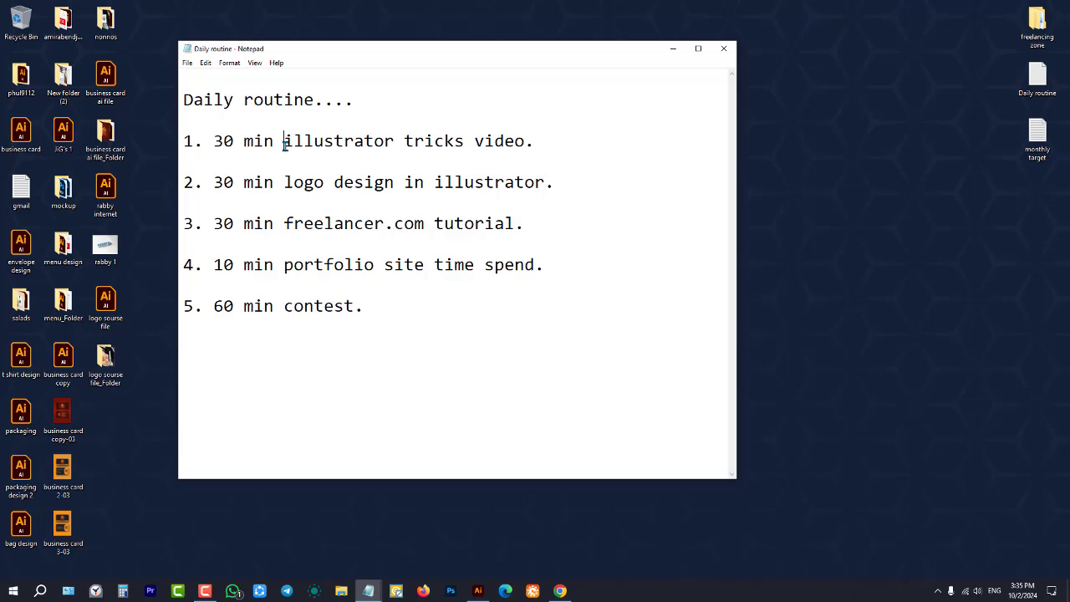
pyautogui.click(559, 144)
pyautogui.click(721, 57)
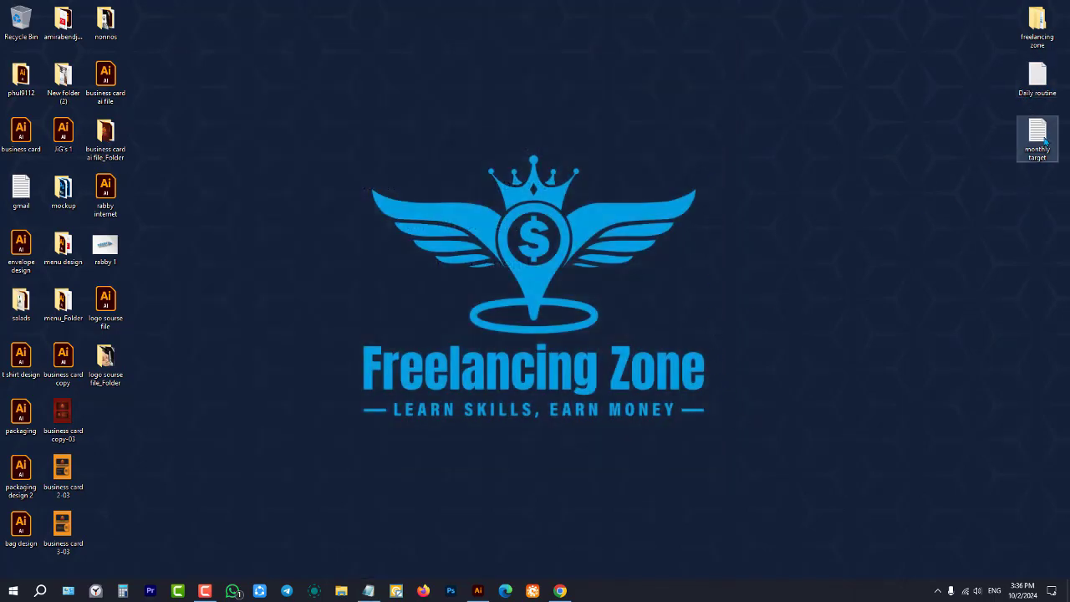
# Step: Reopen the "Daily routine" text file, zoom its text out and in for easier reading, and close it
pyautogui.doubleClick(1030, 87)
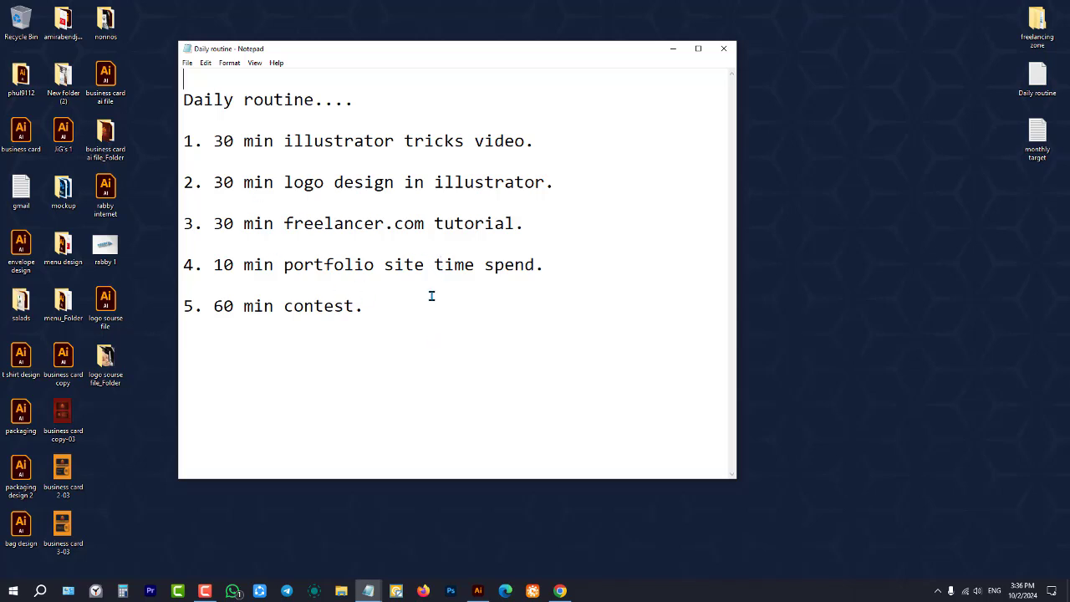
pyautogui.click(723, 51)
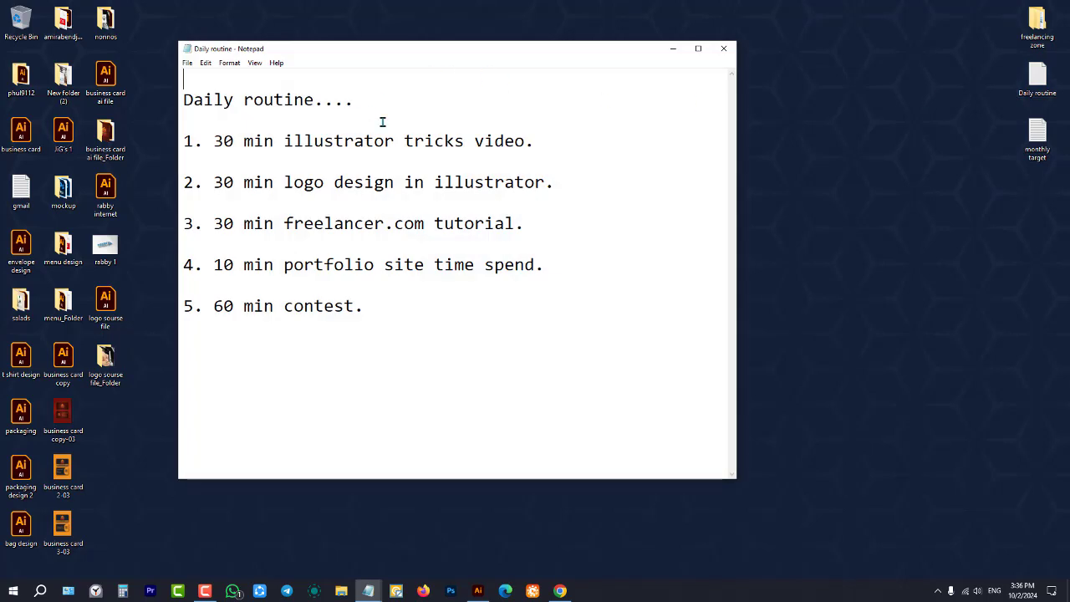
pyautogui.scroll(-5, 372, 142)
pyautogui.scroll(4, 372, 163)
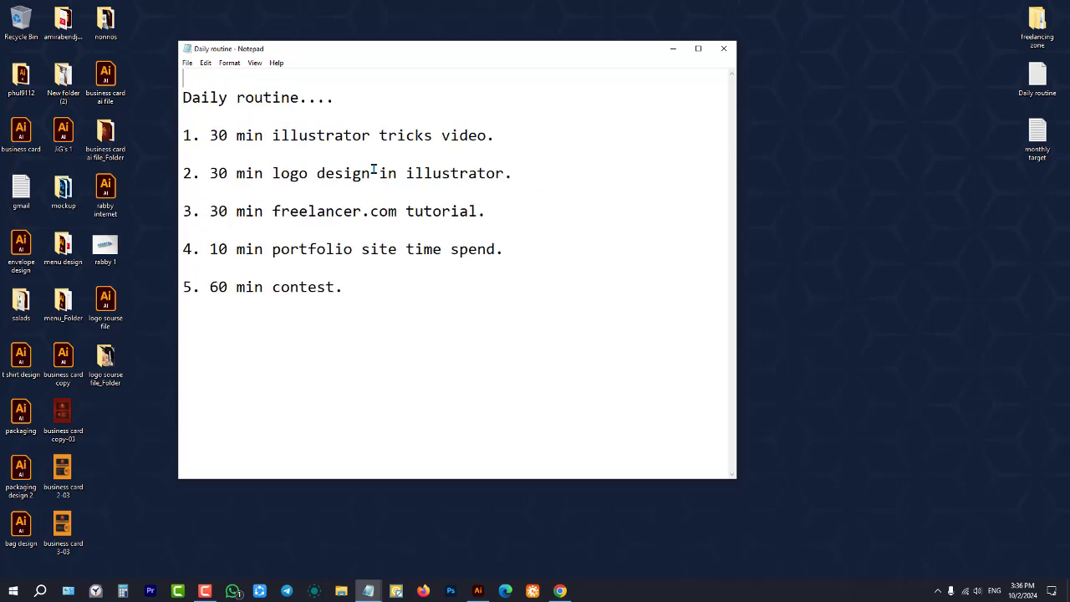
pyautogui.scroll(4, 374, 171)
pyautogui.scroll(-6, 375, 170)
pyautogui.scroll(5, 375, 170)
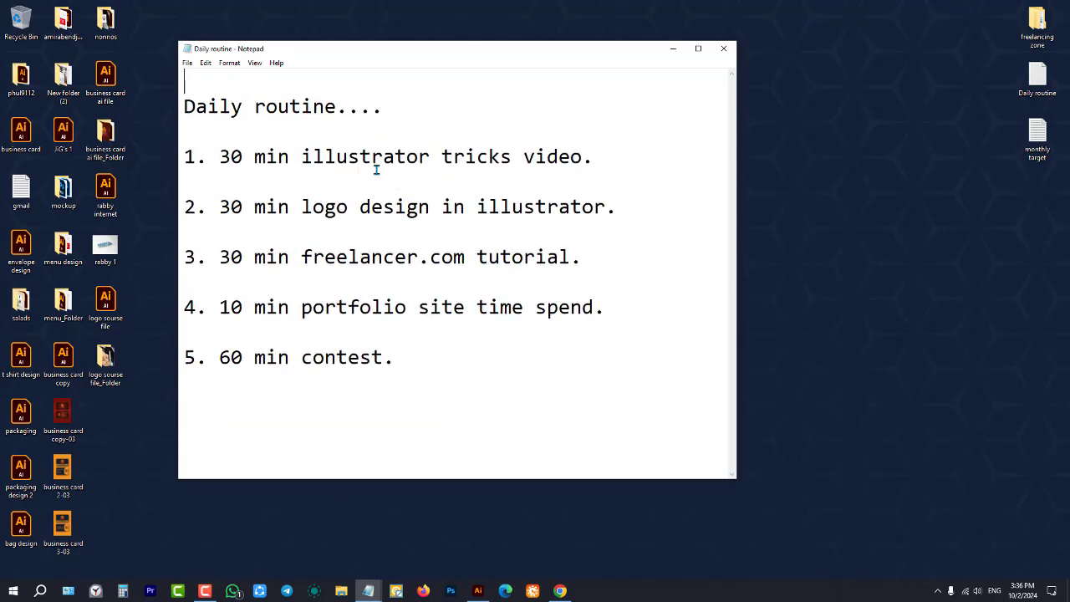
pyautogui.scroll(3, 375, 170)
pyautogui.scroll(-3, 375, 172)
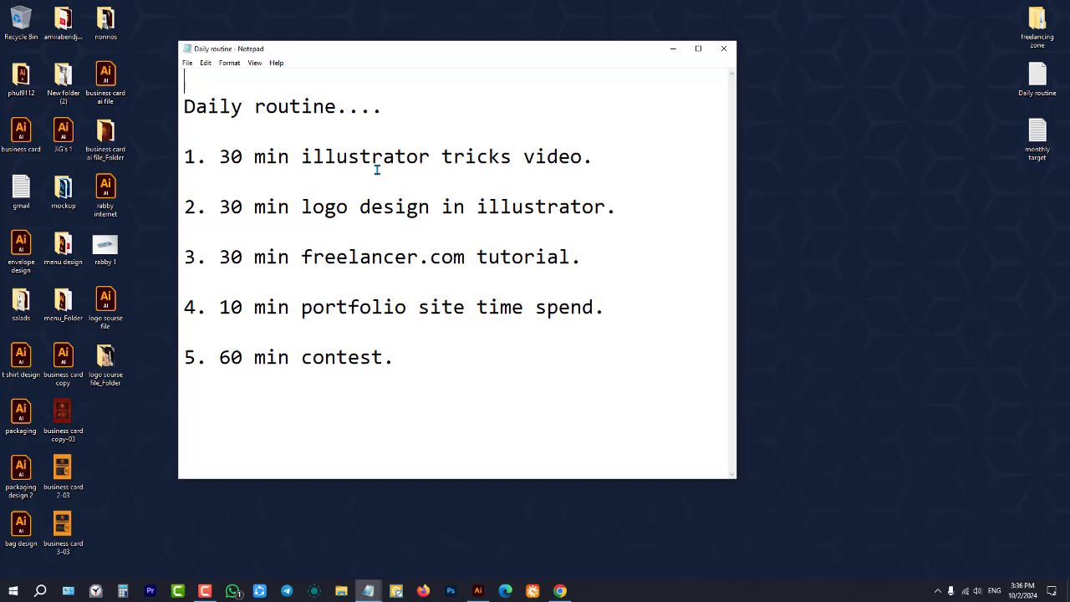
pyautogui.click(728, 50)
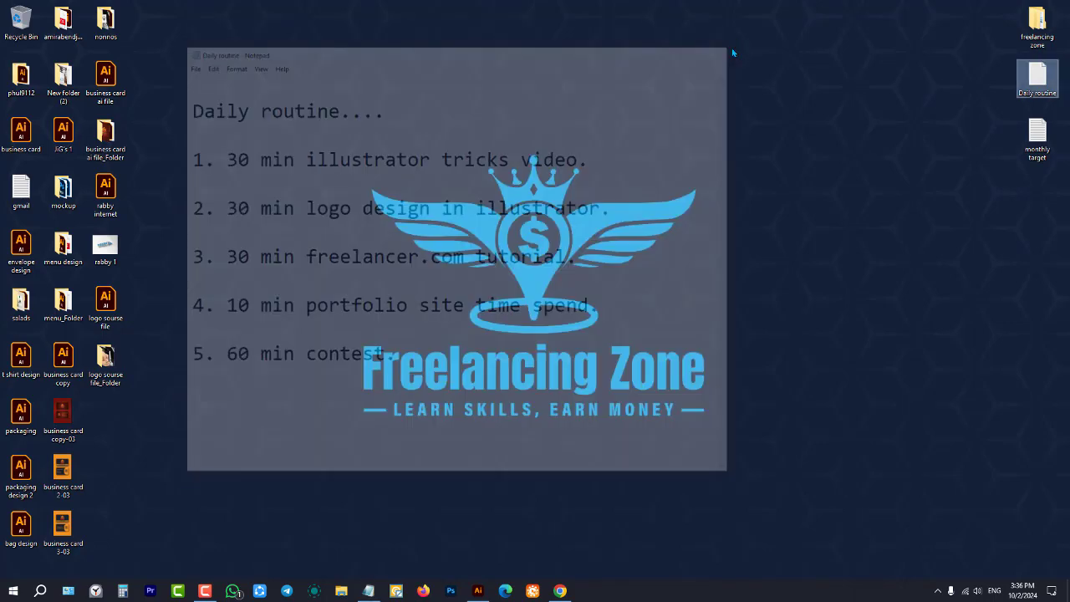
pyautogui.click(599, 551)
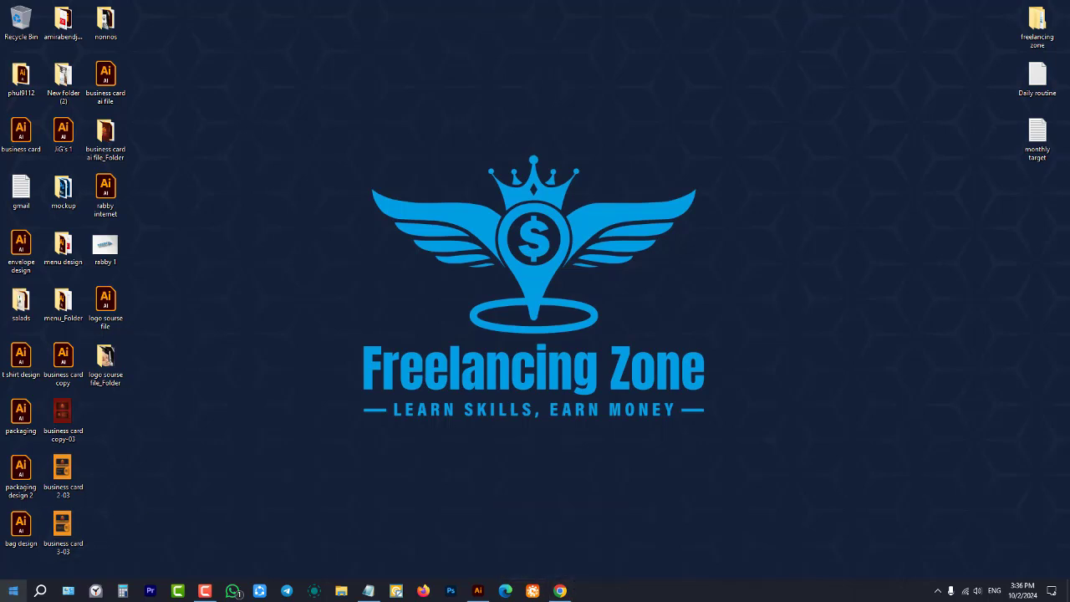
pyautogui.click(122, 591)
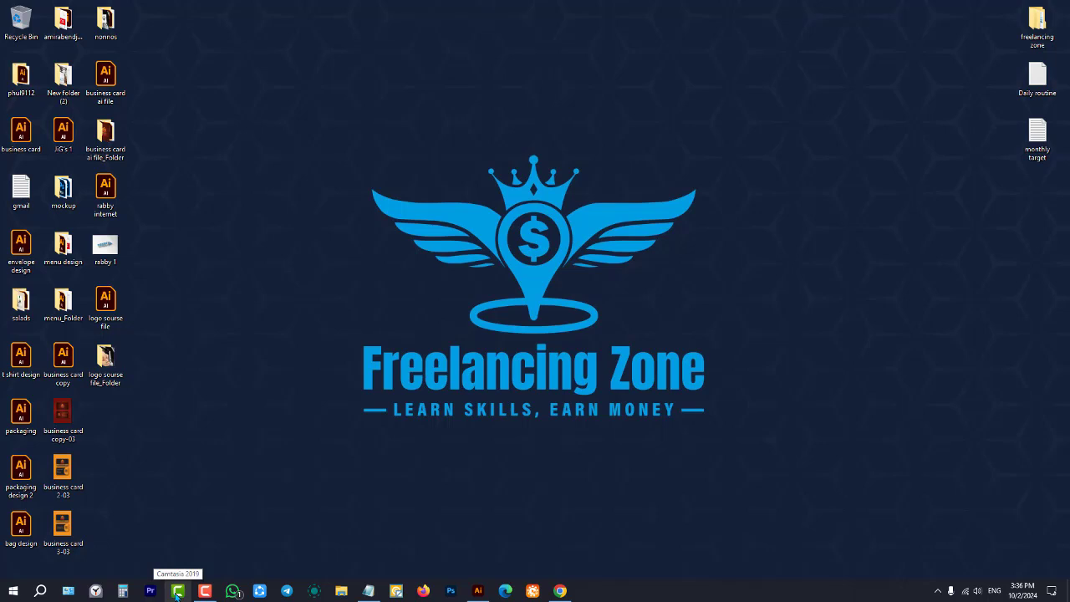
pyautogui.moveTo(201, 592)
pyautogui.moveTo(197, 553)
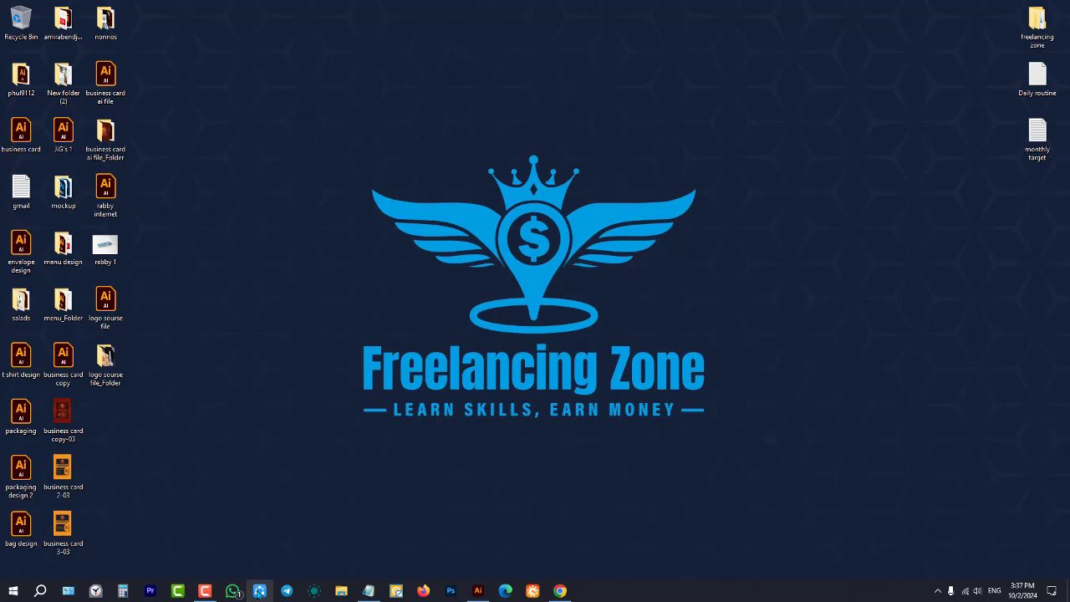
# Step: Open SHAREit to show its phone connection QR code
pyautogui.click(259, 591)
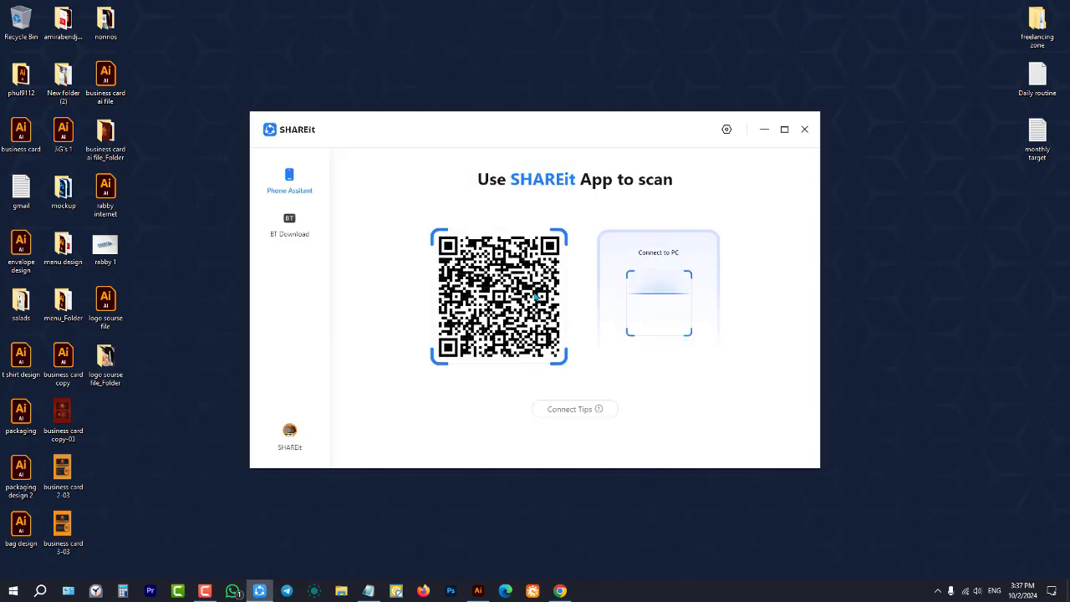
# Step: Close SHAREit, search Google for "shareit download for pc" in a new Chrome tab, and close the browser
pyautogui.click(805, 130)
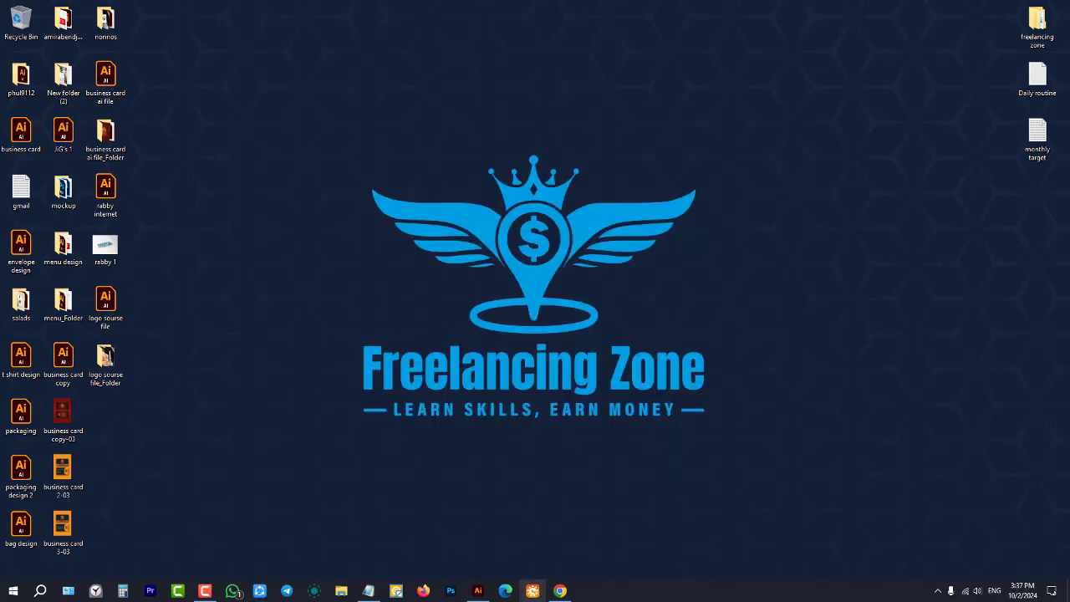
pyautogui.click(560, 591)
pyautogui.hotkey('ctrl', 't')
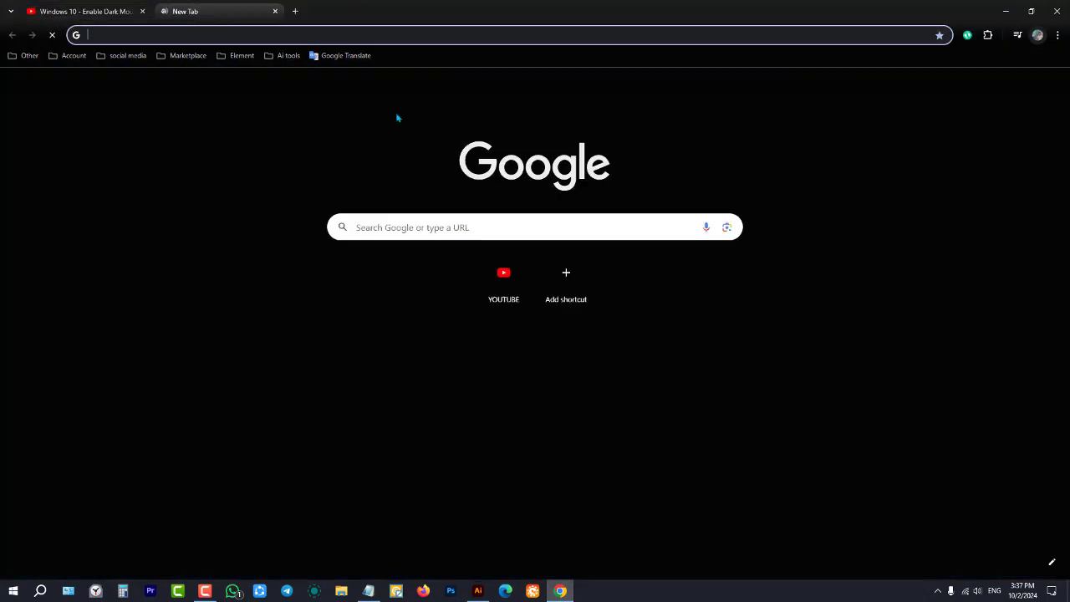
pyautogui.click(434, 228)
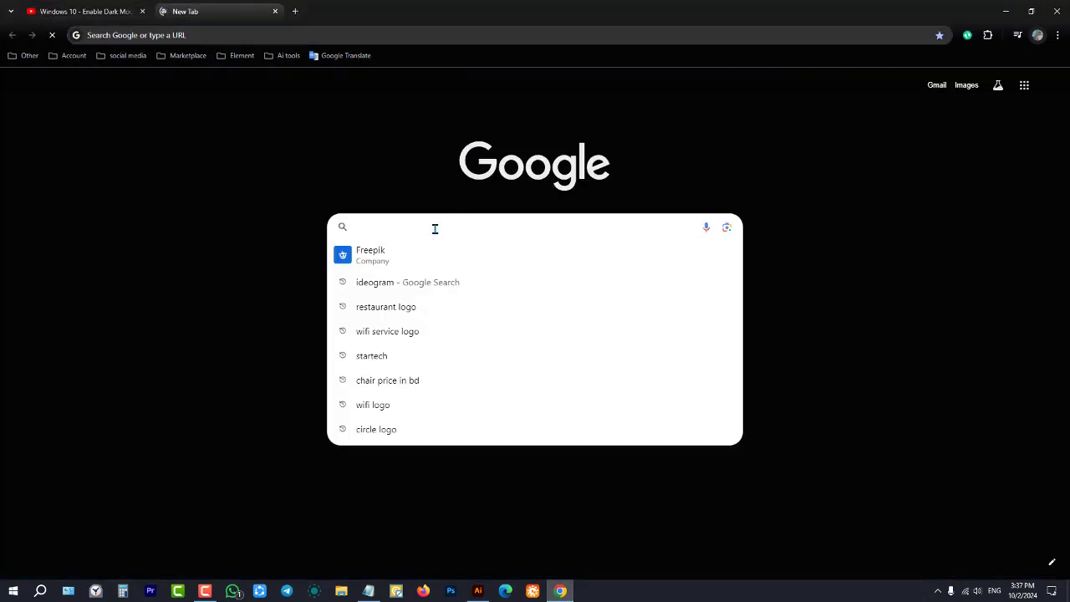
pyautogui.write('shai')
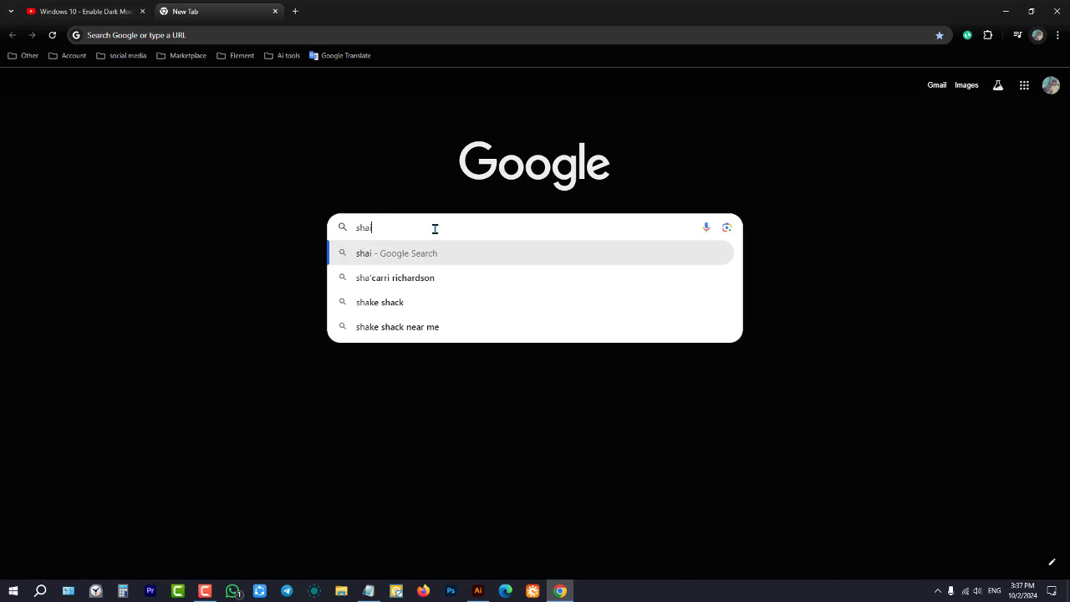
pyautogui.write('ri')
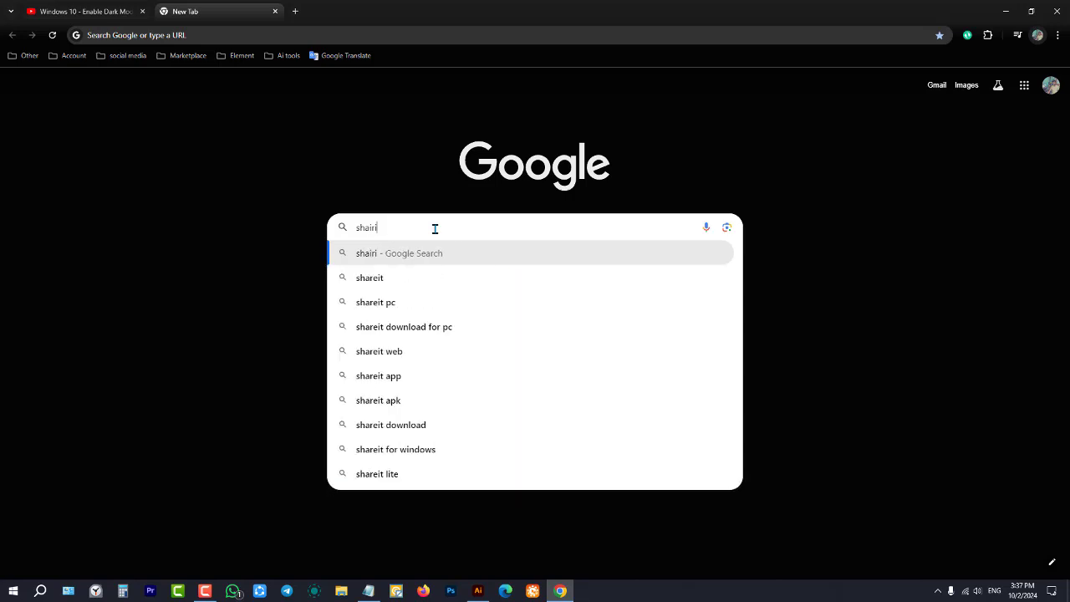
pyautogui.write('t')
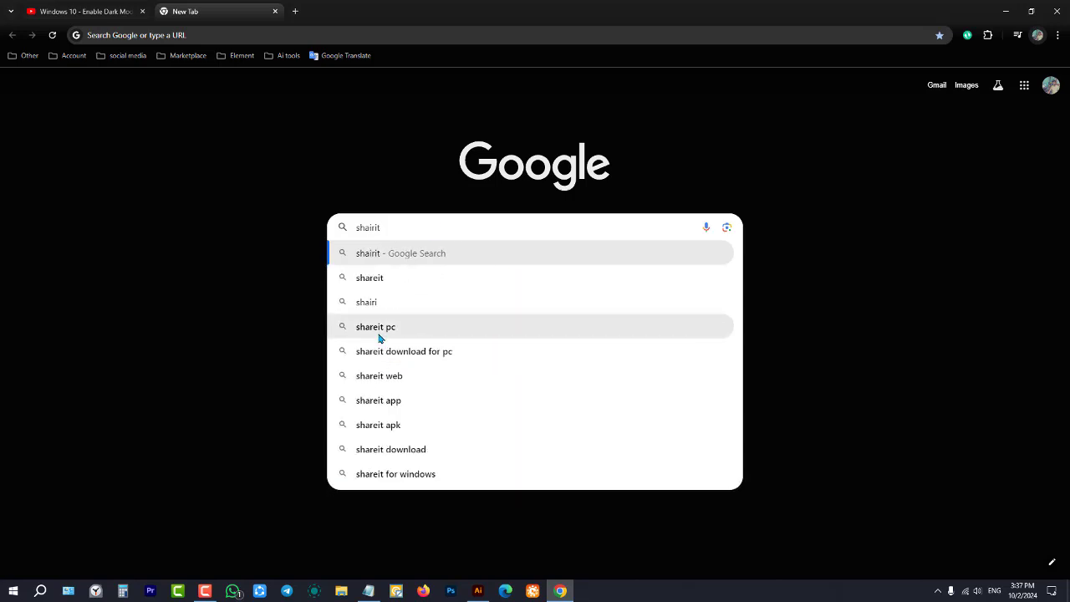
pyautogui.click(449, 351)
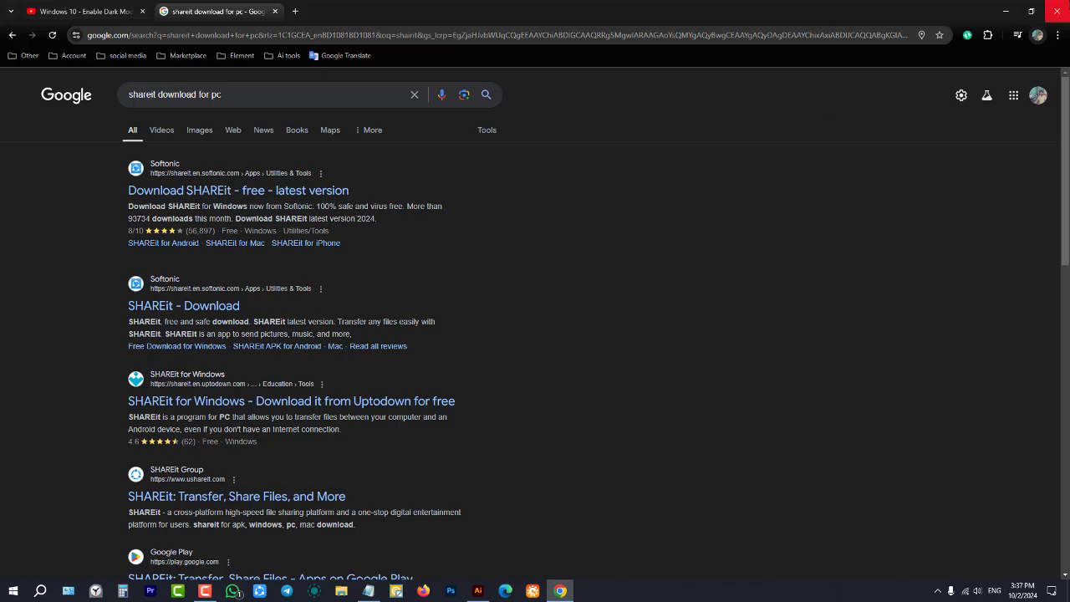
pyautogui.click(1056, 11)
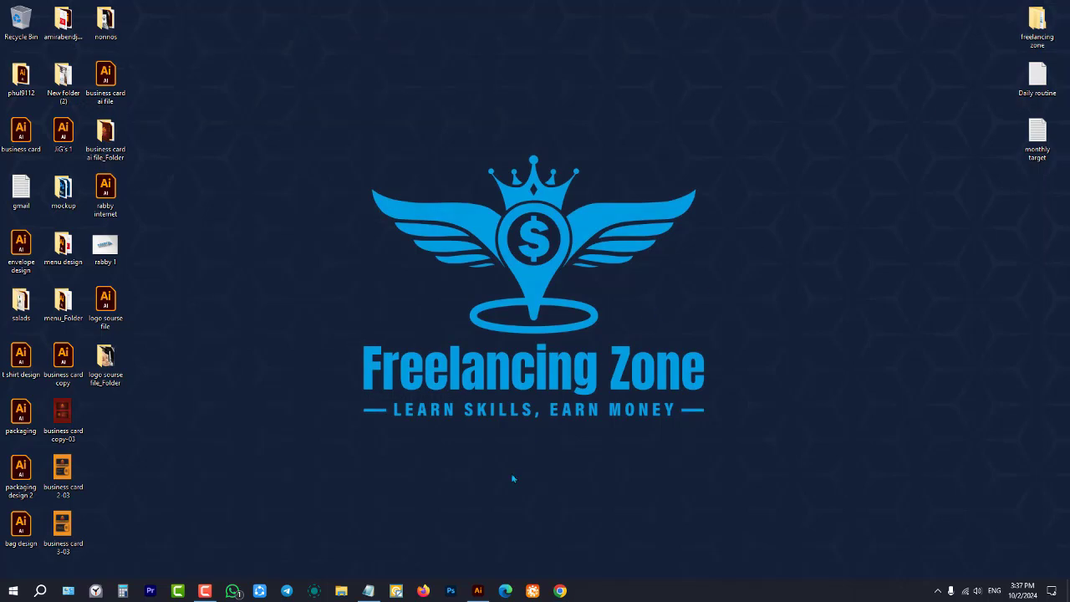
# Step: Reopen SHAREit to view its phone connection QR code, and close both it and the Chrome window
pyautogui.click(259, 591)
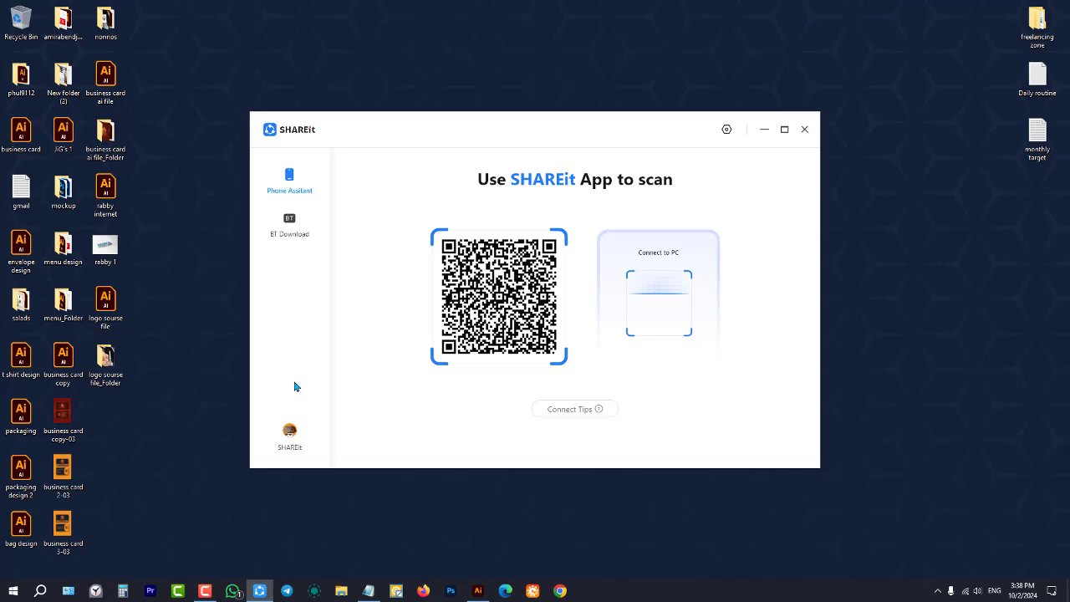
pyautogui.click(804, 131)
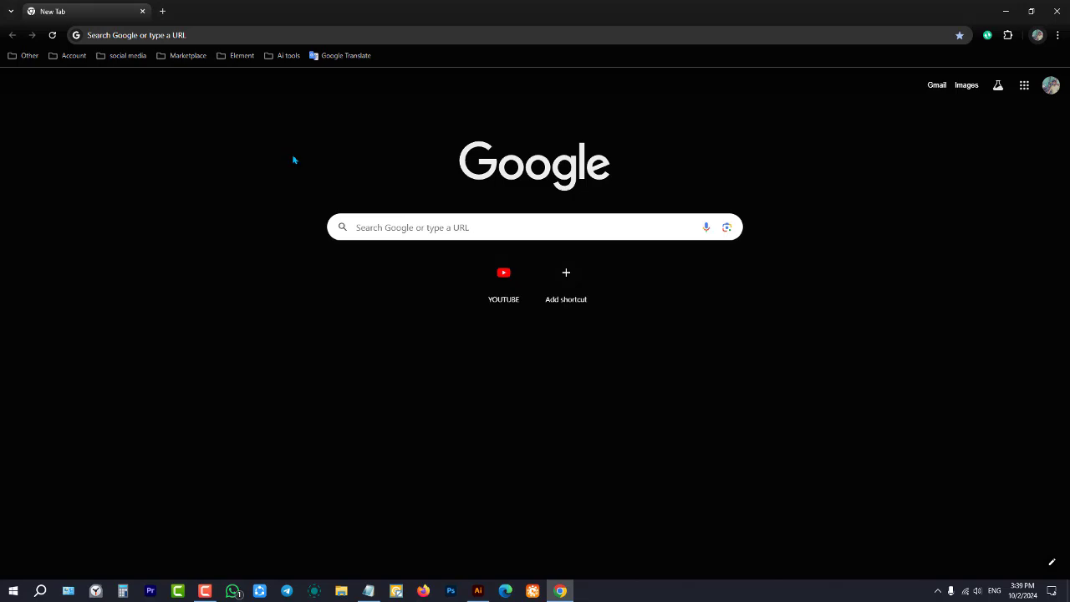
pyautogui.click(1057, 11)
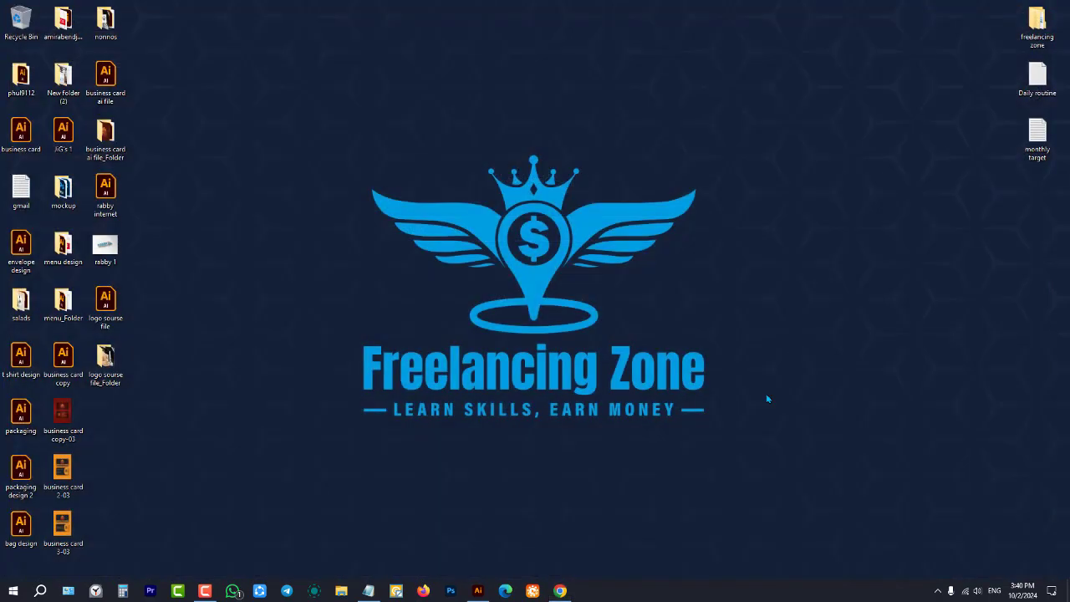
# Step: Open YouTube in Chrome, search for "how to change chrome background", and look through the first video results
pyautogui.click(560, 590)
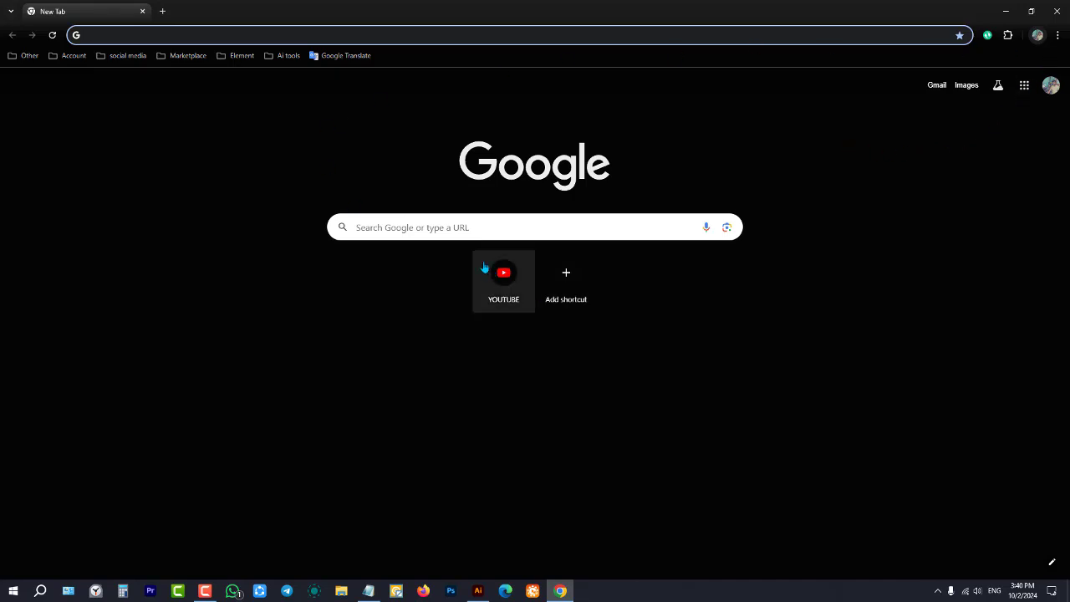
pyautogui.click(488, 299)
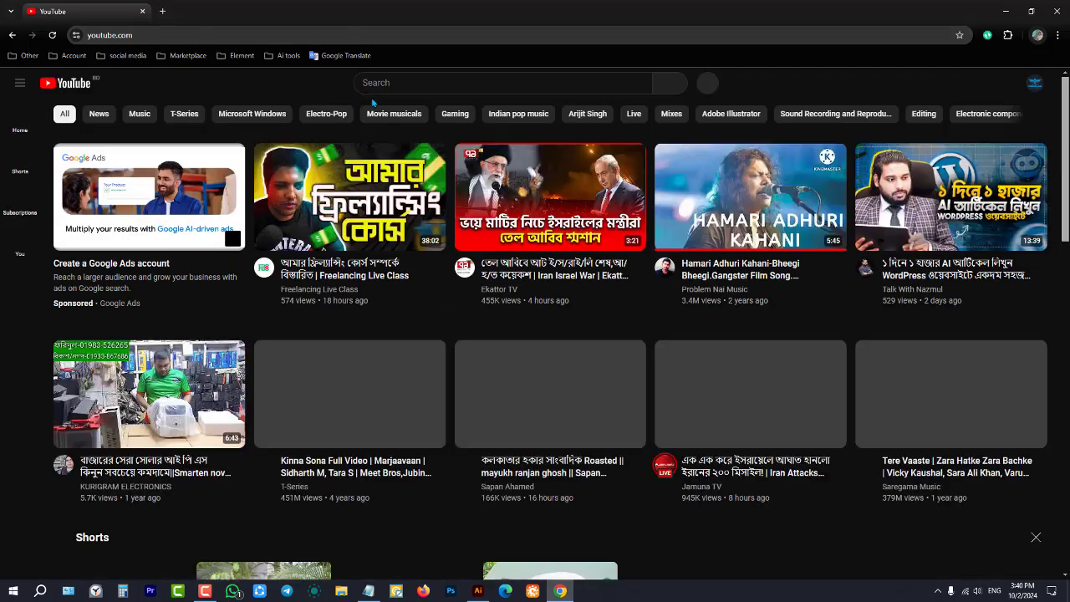
pyautogui.click(426, 84)
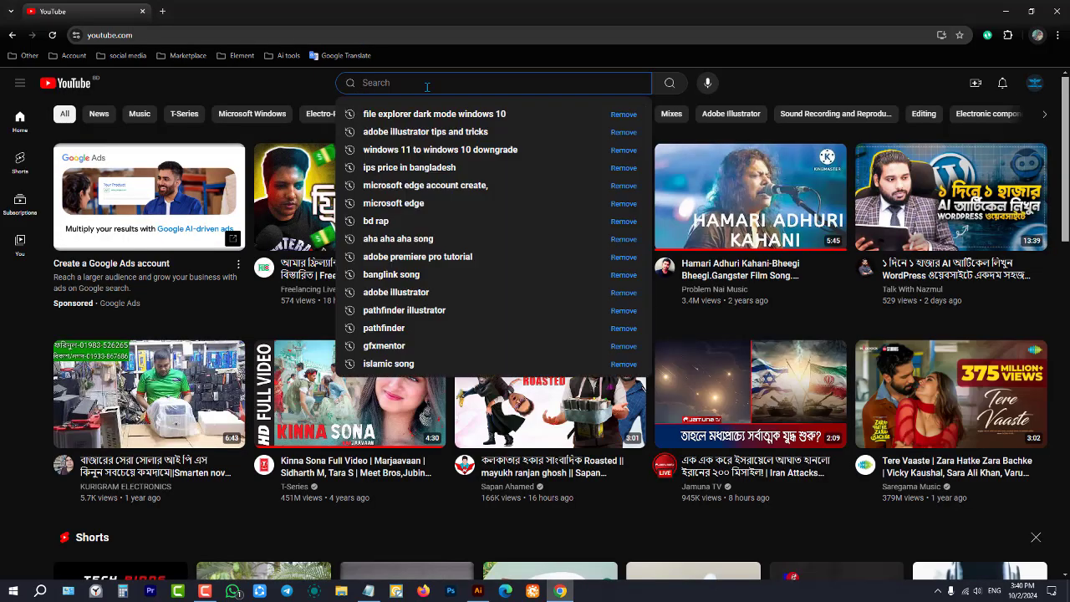
pyautogui.write('hpo')
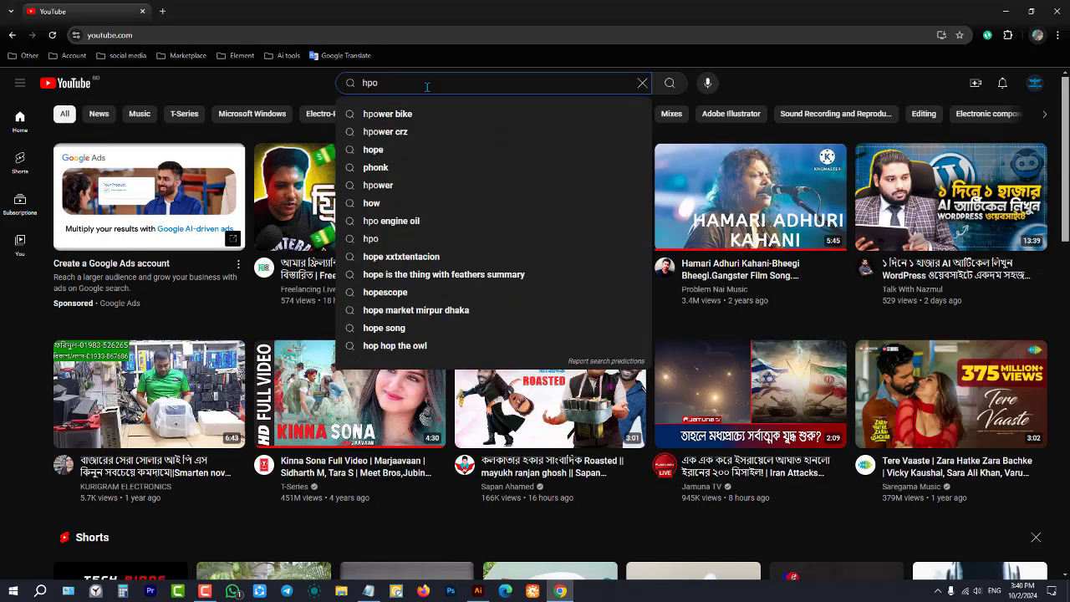
pyautogui.press('BackSpace')
pyautogui.press('BackSpace')
pyautogui.write('how ')
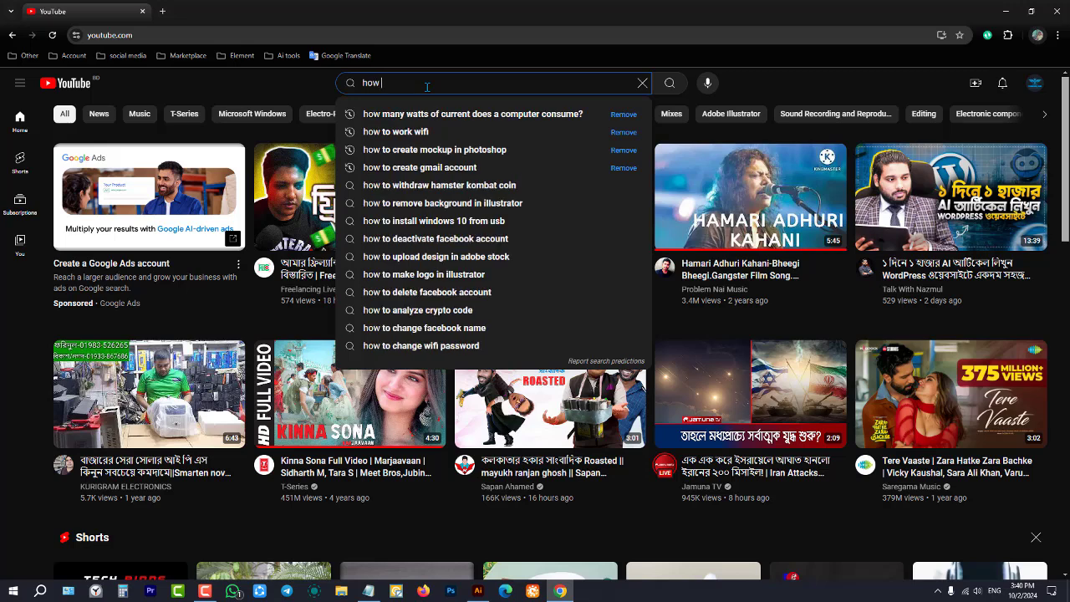
pyautogui.write('toc')
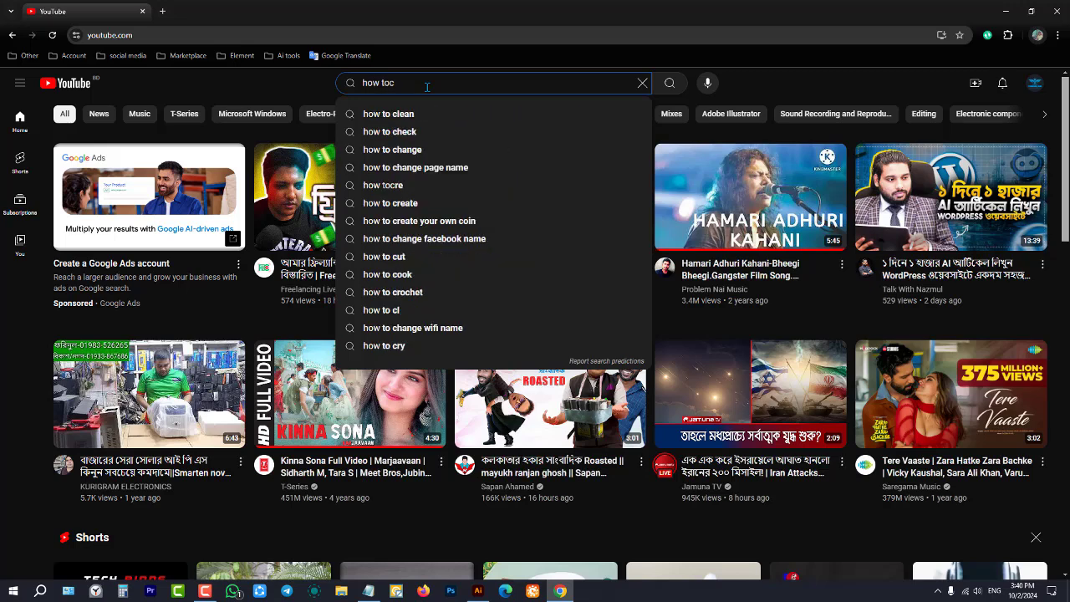
pyautogui.press('BackSpace')
pyautogui.write('cha')
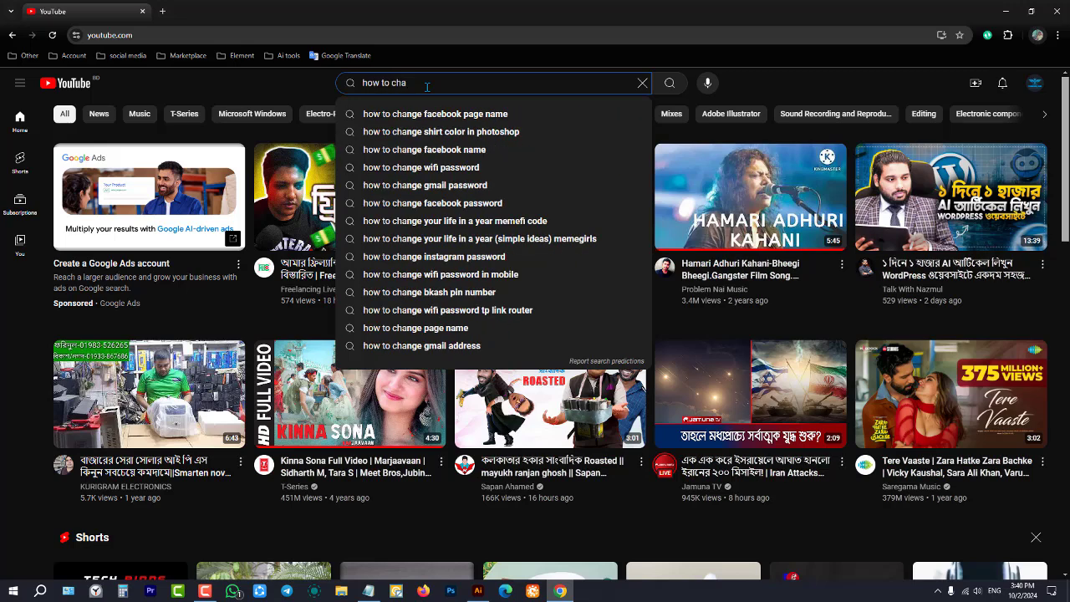
pyautogui.write('nge')
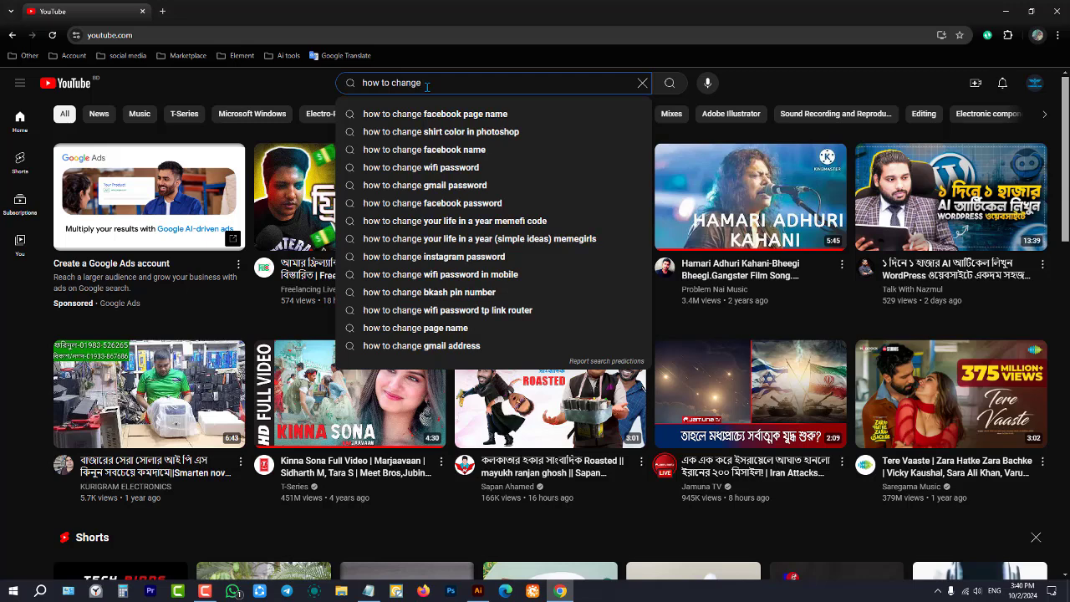
pyautogui.write(' c')
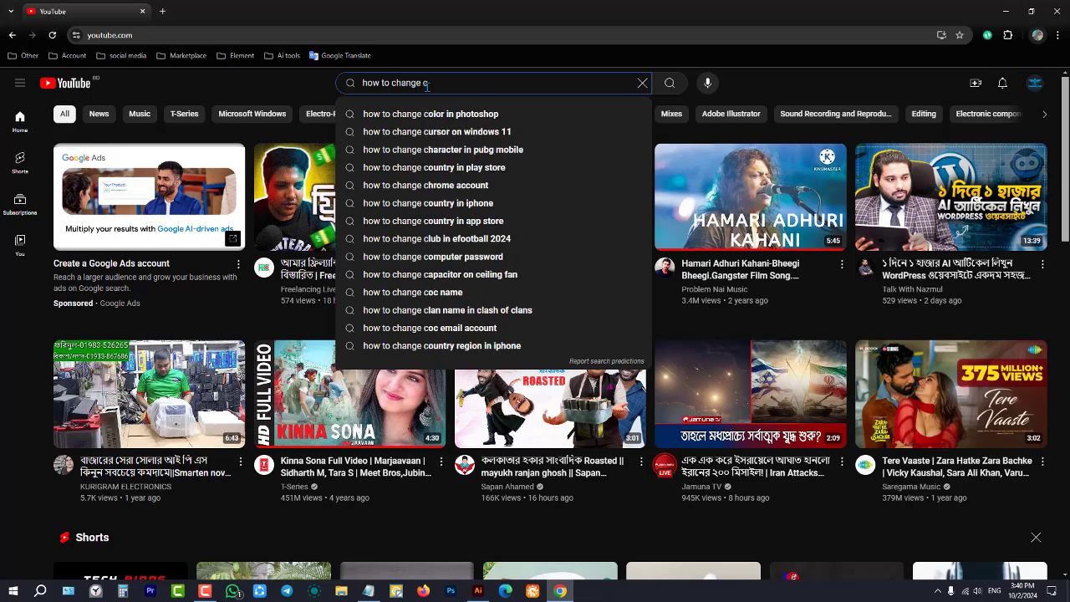
pyautogui.write('hrom')
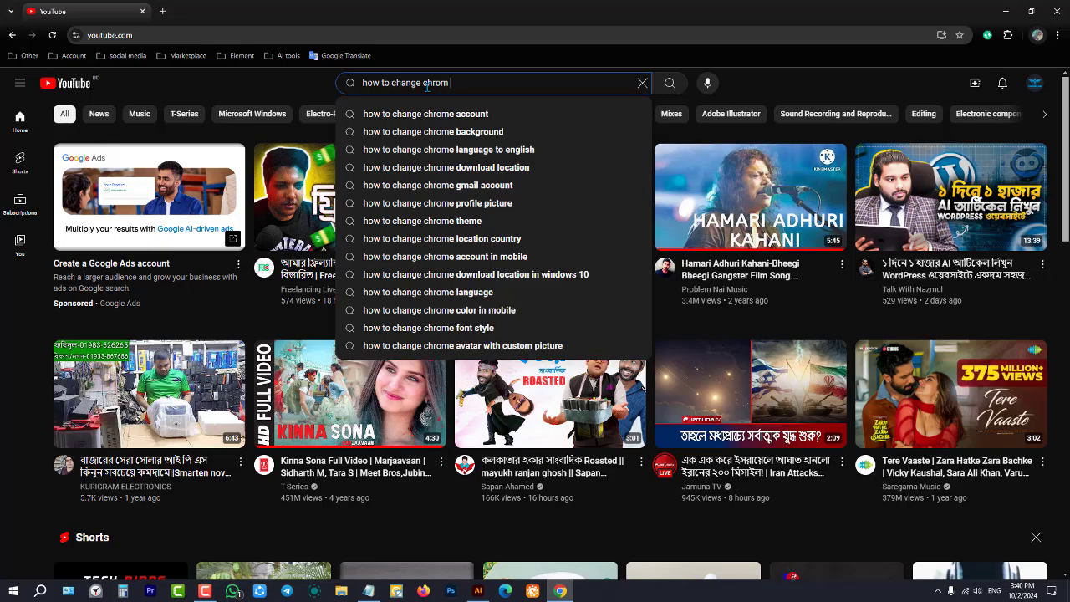
pyautogui.click(450, 134)
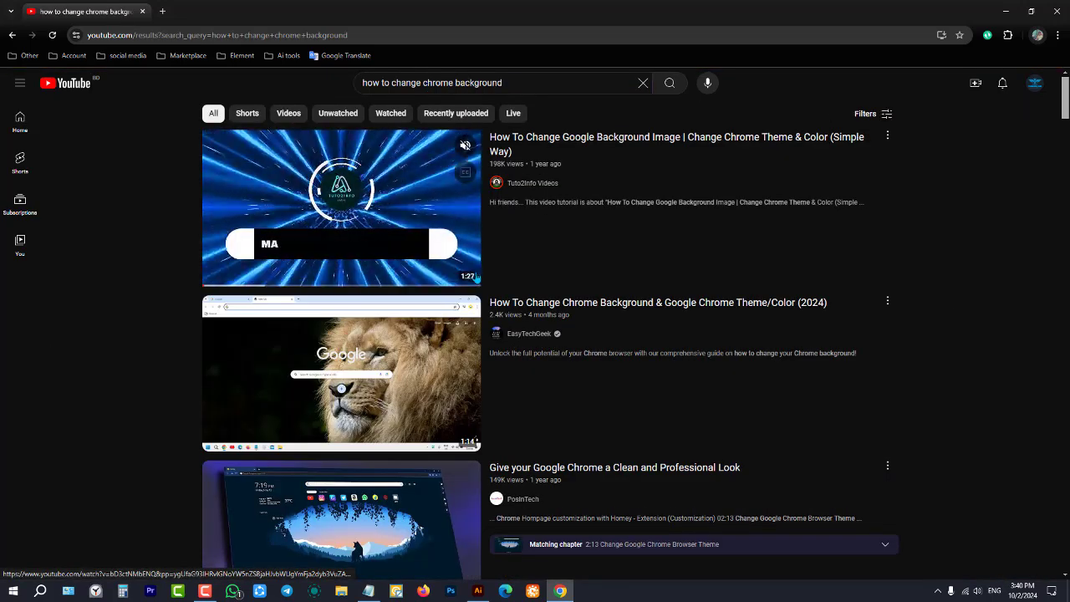
pyautogui.scroll(-2, 446, 444)
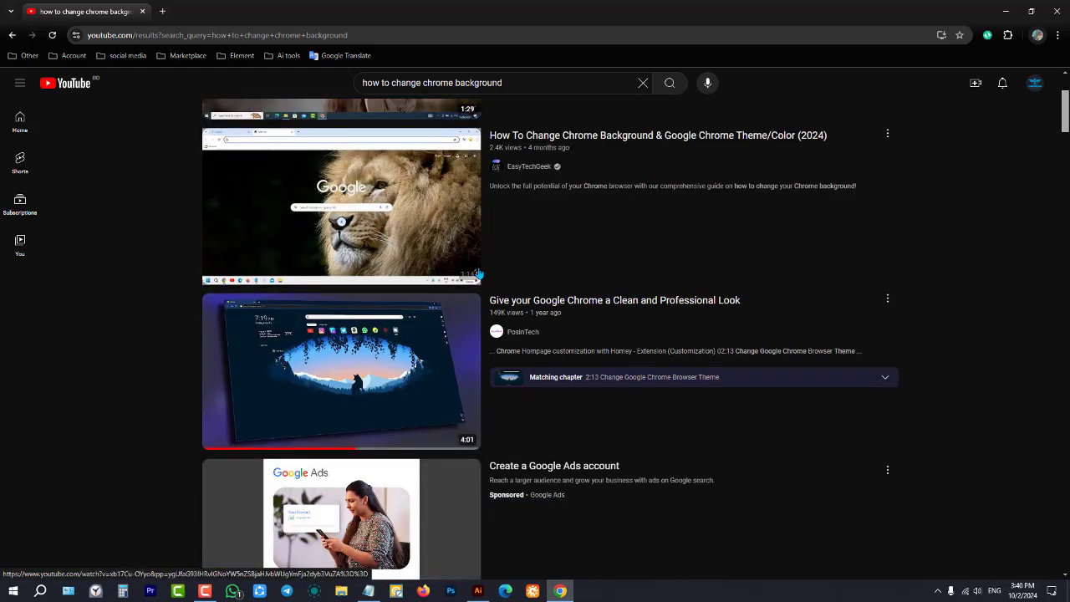
pyautogui.moveTo(448, 251)
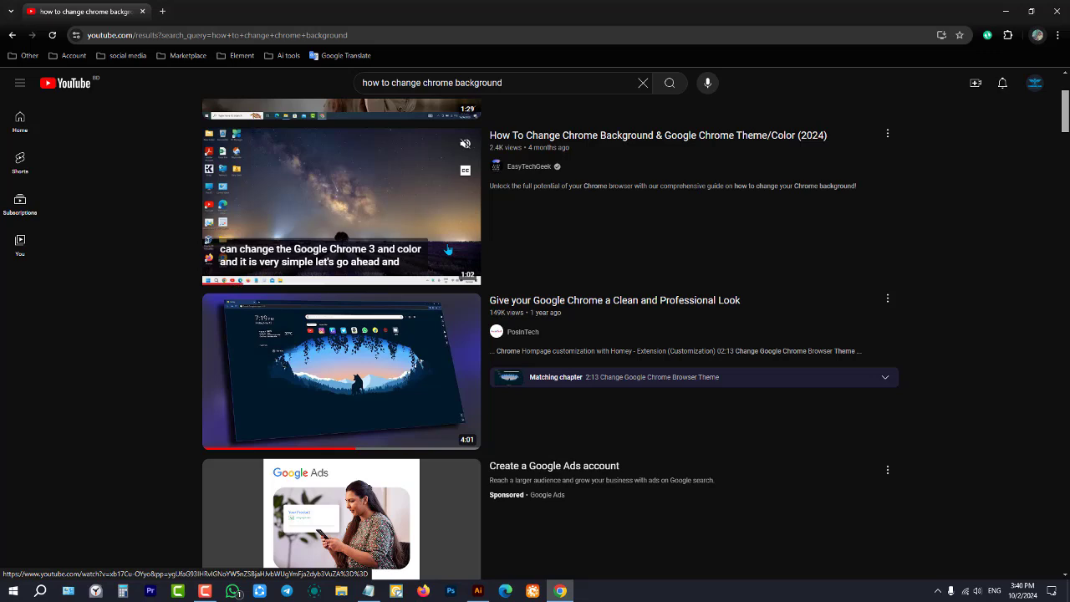
pyautogui.moveTo(340, 342)
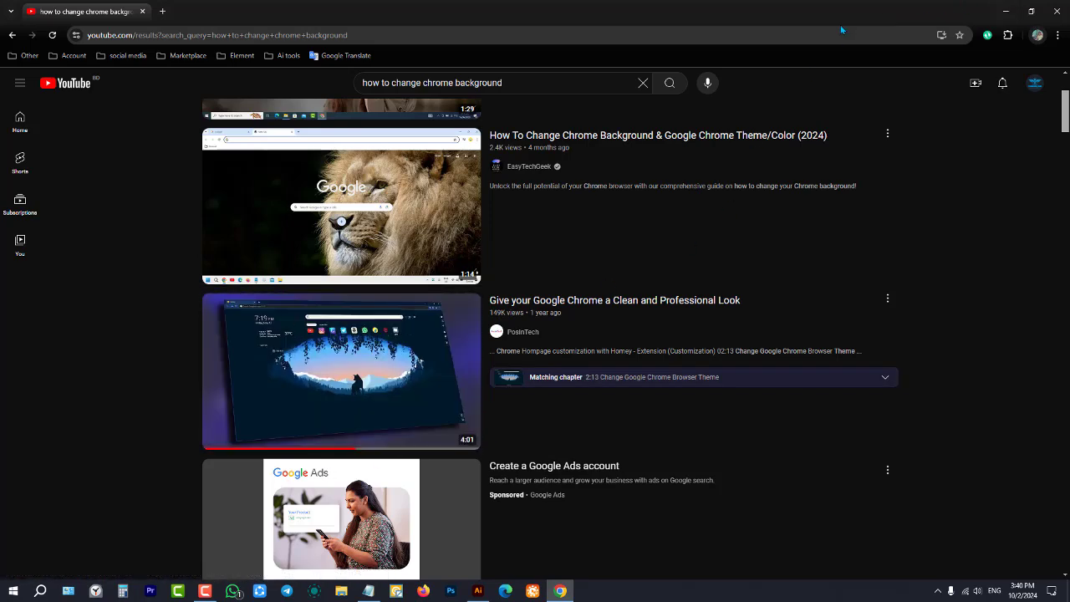
# Step: Open a new browser tab and add a folder named "class" to the bookmarks bar
pyautogui.click(162, 10)
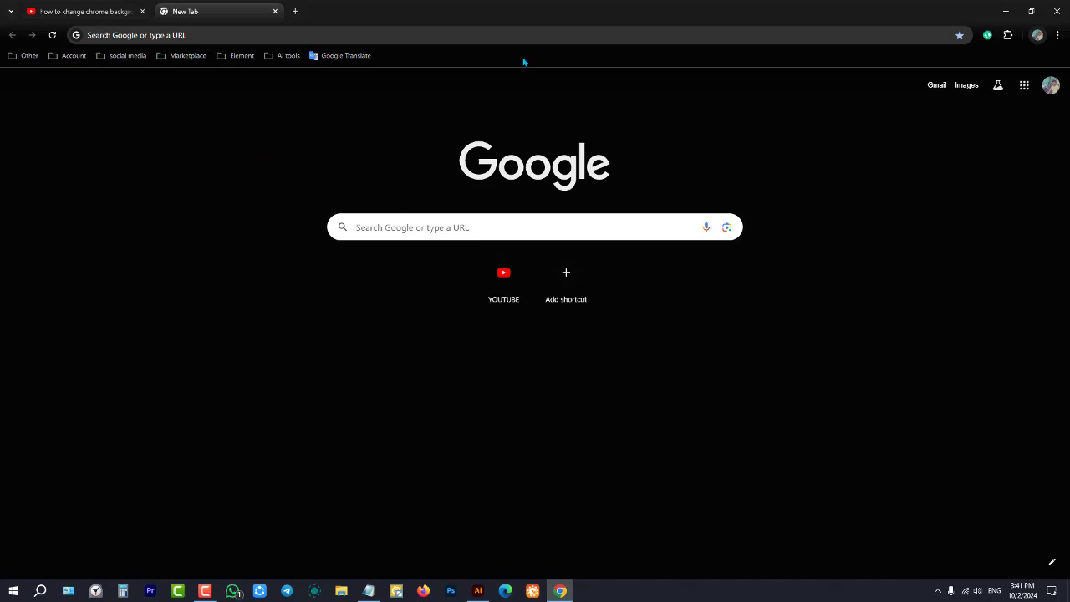
pyautogui.rightClick(440, 57)
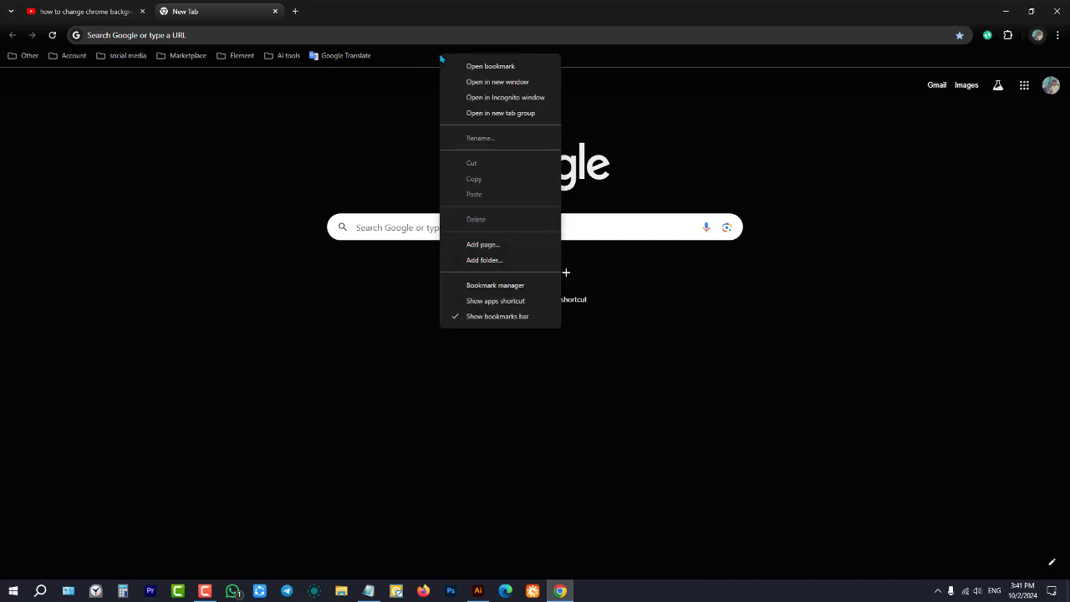
pyautogui.click(489, 261)
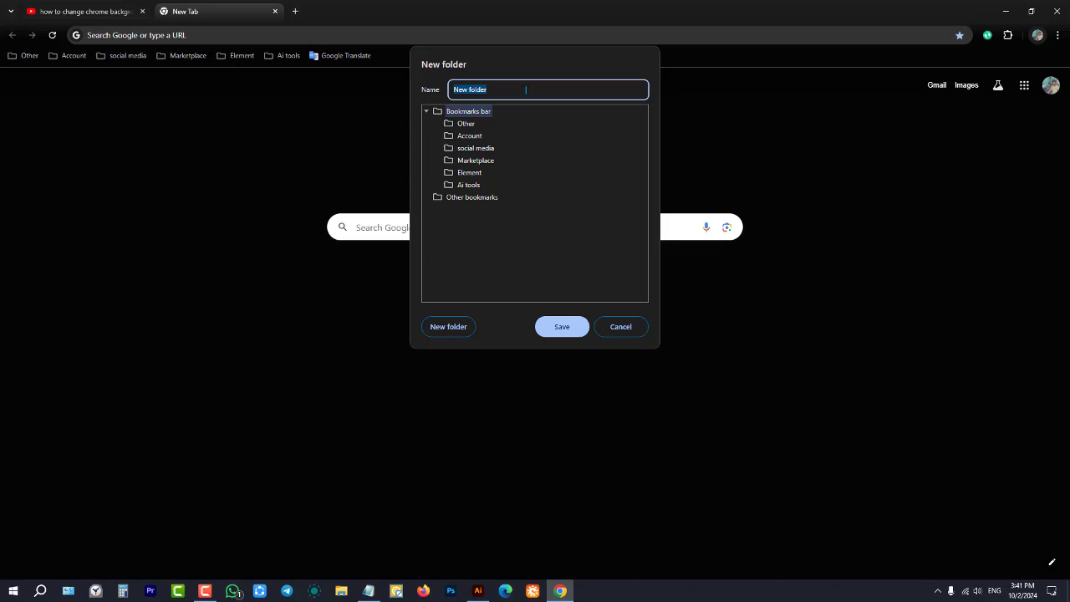
pyautogui.write('class')
pyautogui.click(569, 328)
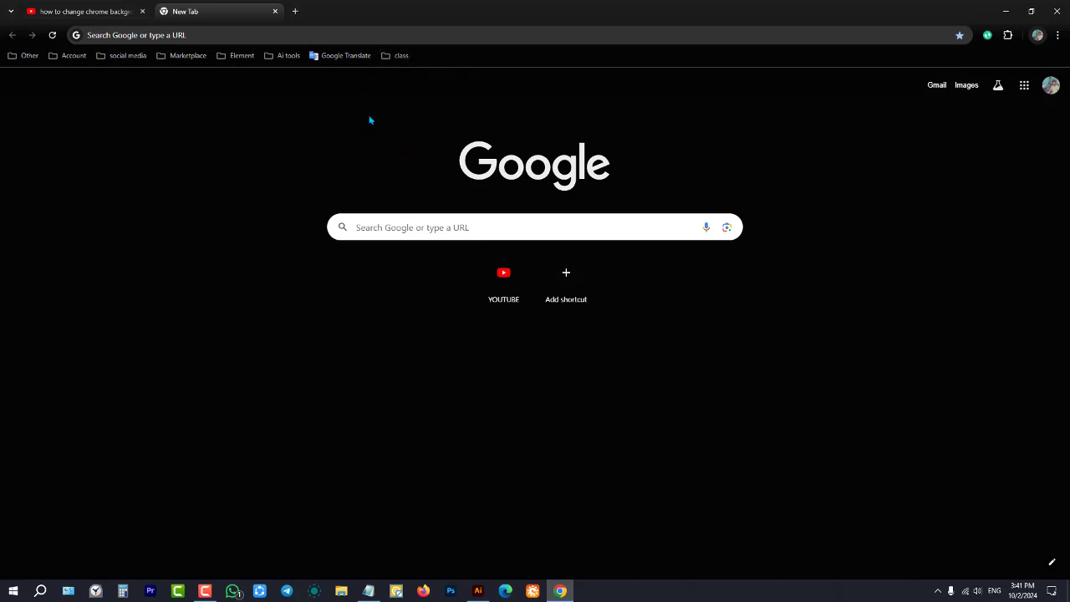
# Step: Return to the YouTube results, open the video "Give your Google Chrome a Clean and Professional Look", and pause it
pyautogui.click(83, 11)
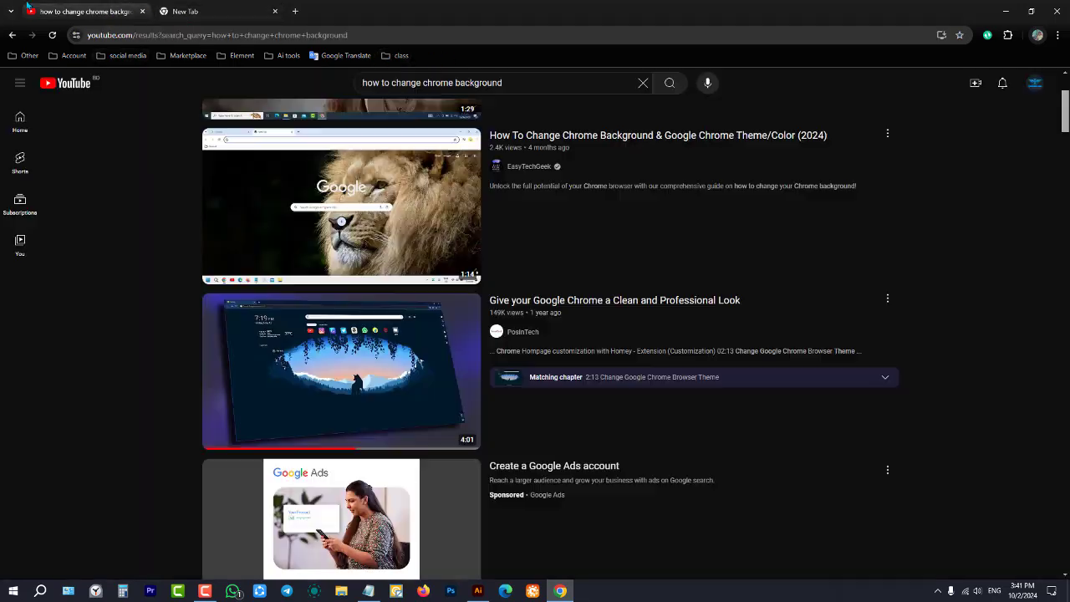
pyautogui.scroll(-2, 559, 305)
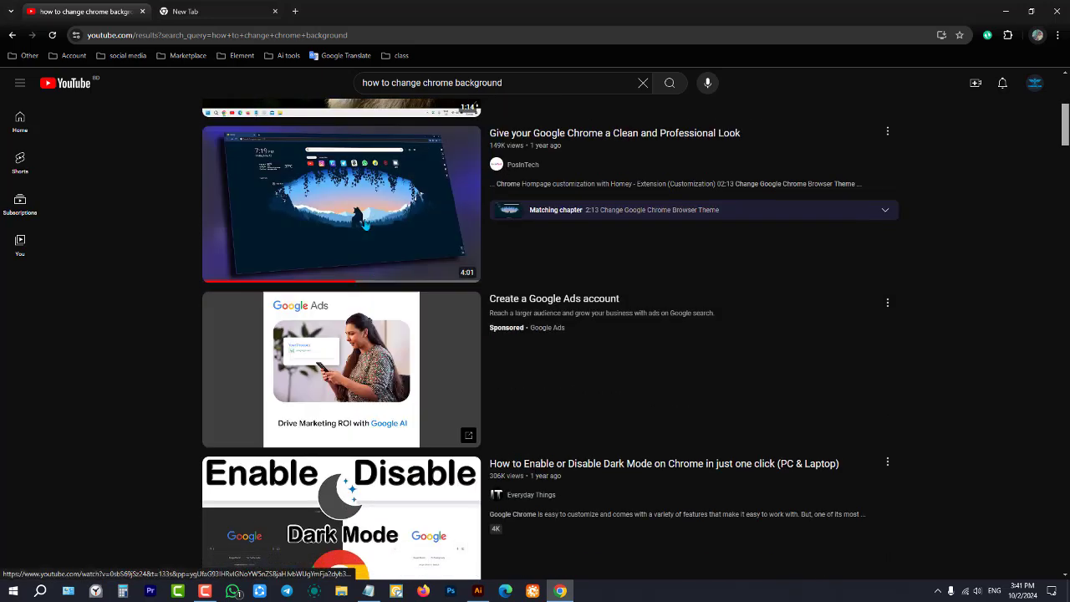
pyautogui.click(365, 225)
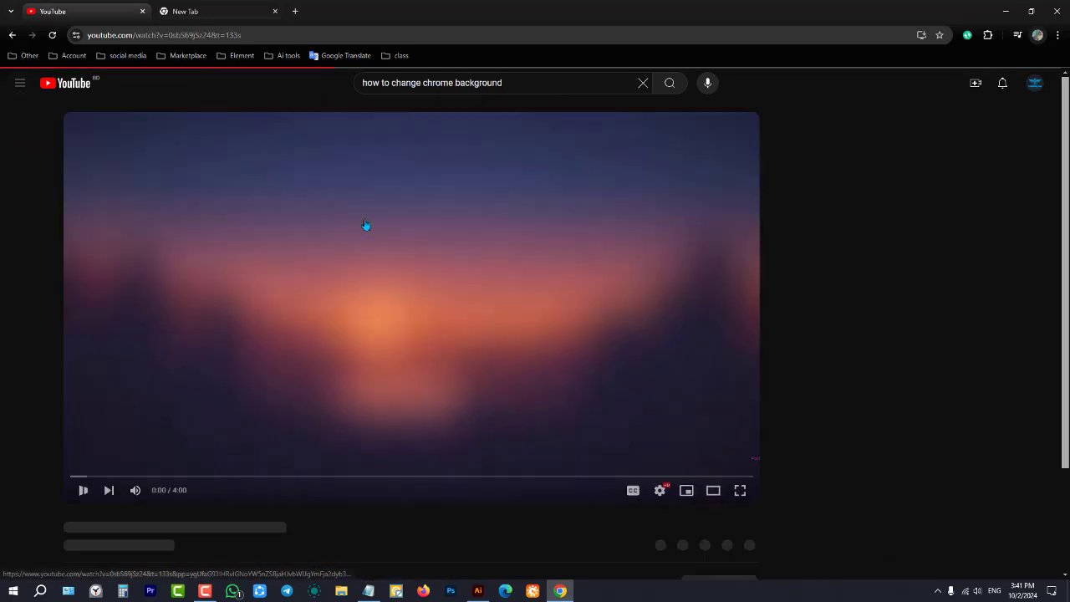
pyautogui.click(489, 264)
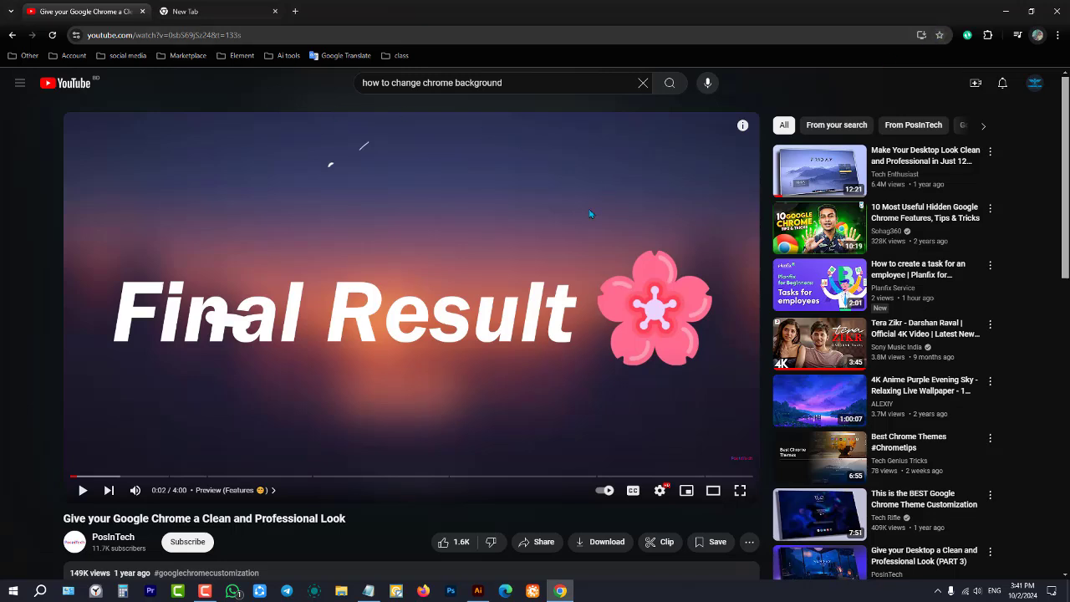
# Step: Bookmark the open YouTube video and save the bookmark in the "class" folder
pyautogui.click(939, 37)
pyautogui.click(853, 123)
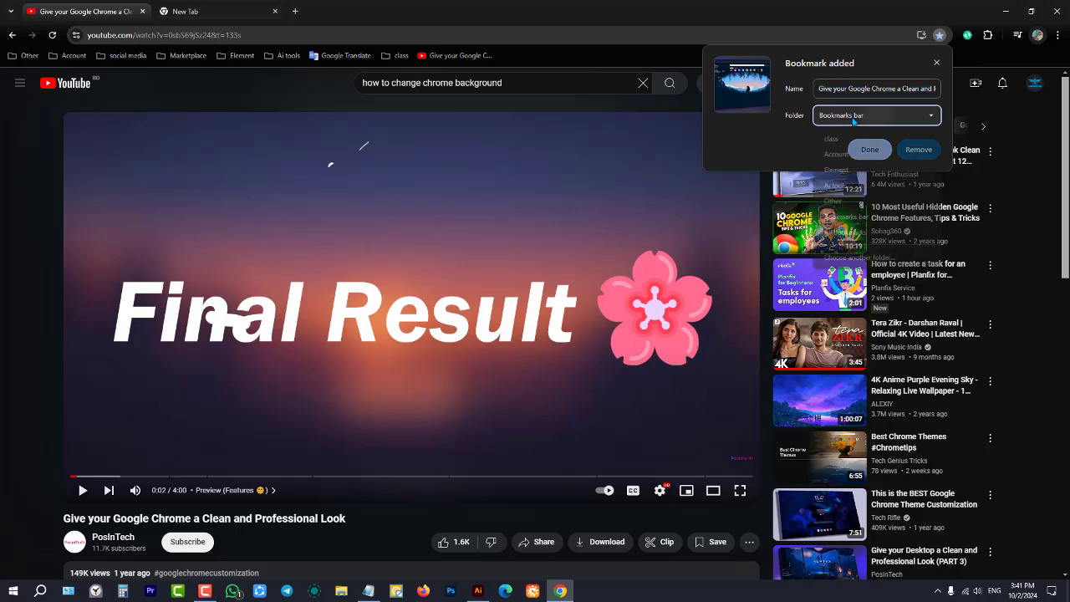
pyautogui.click(839, 142)
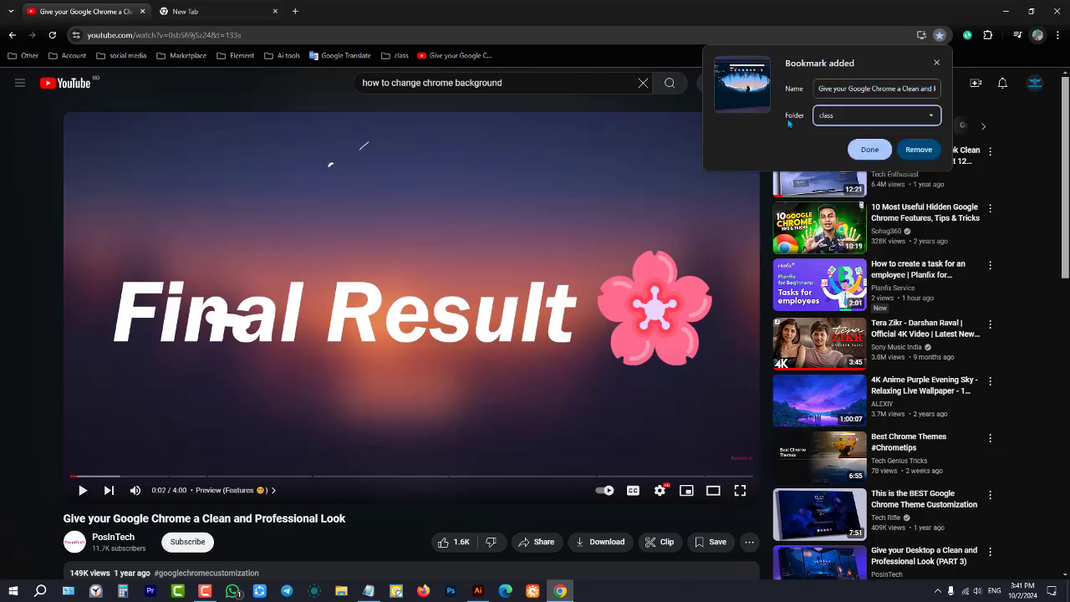
pyautogui.click(871, 150)
# Step: Close and reopen Chrome, and open the saved video from the "class" bookmarks folder
pyautogui.click(1057, 11)
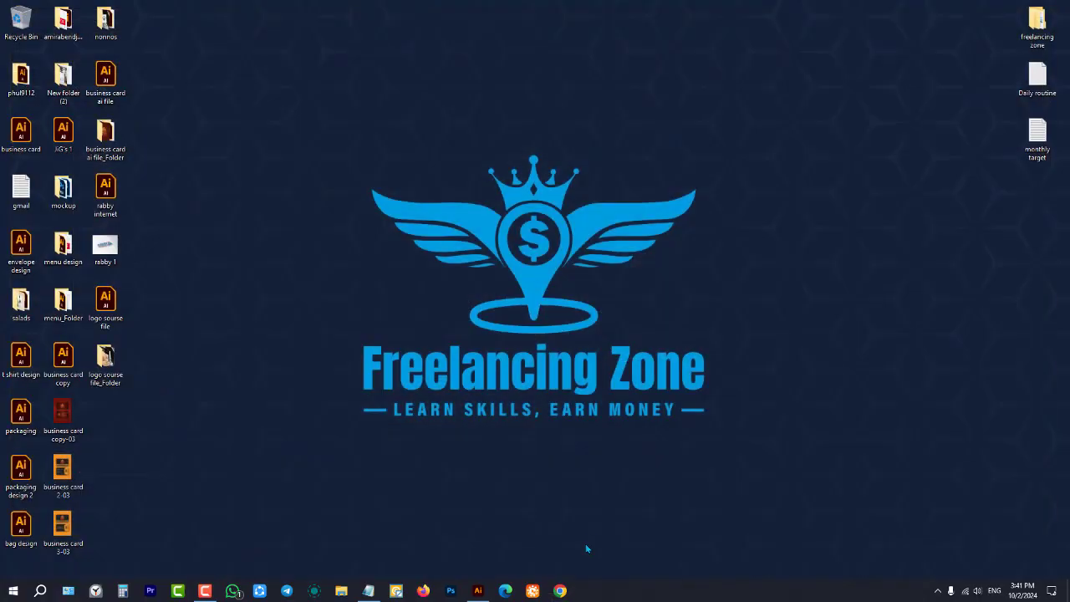
pyautogui.click(560, 591)
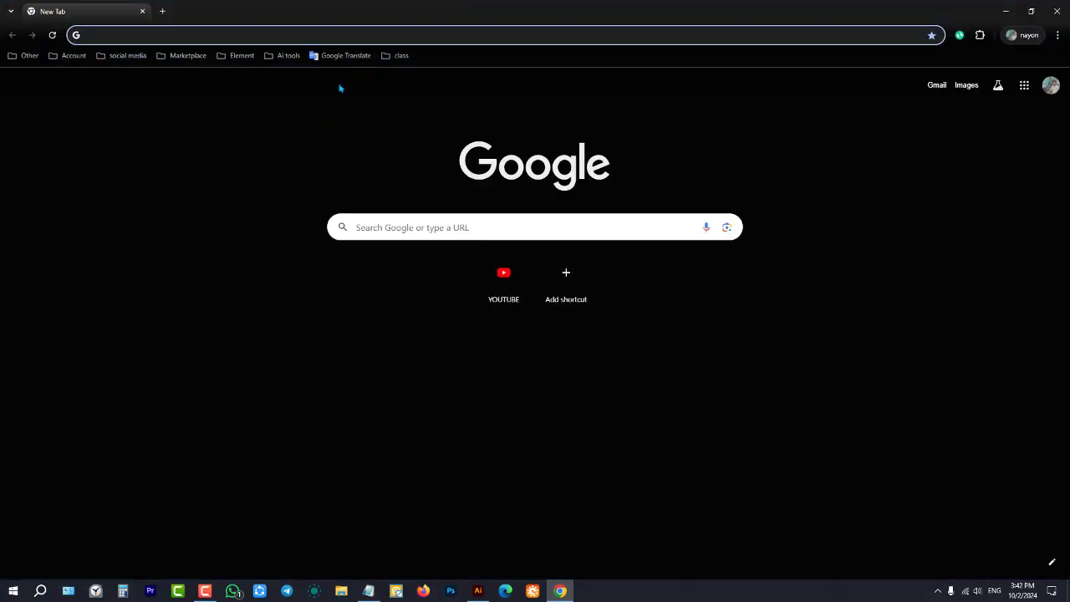
pyautogui.click(397, 55)
pyautogui.click(411, 75)
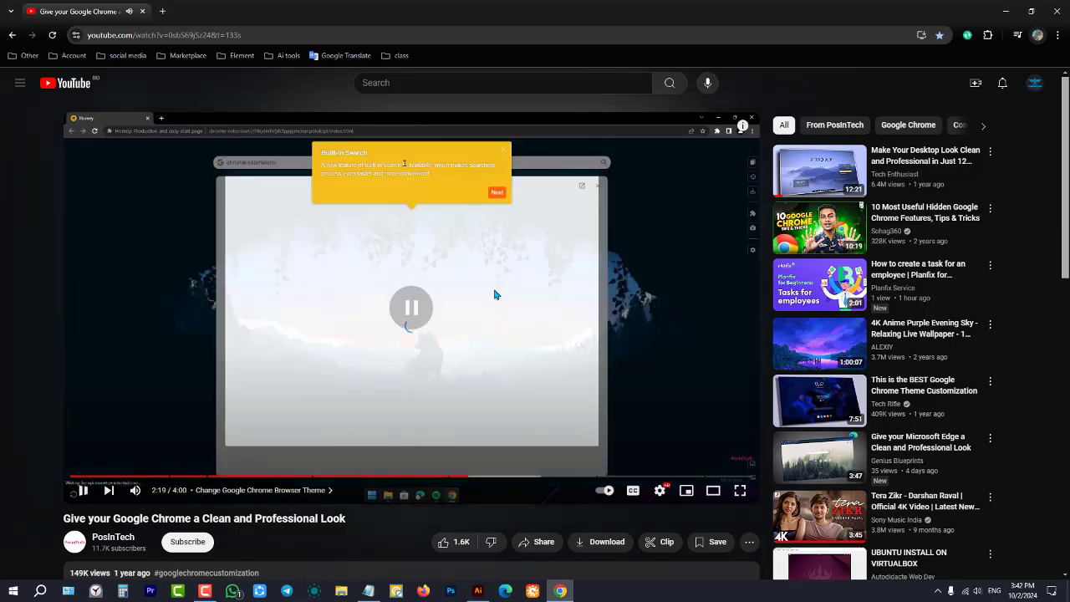
# Step: Open a new browser tab and delete the "class" folder from the bookmarks bar
pyautogui.click(162, 11)
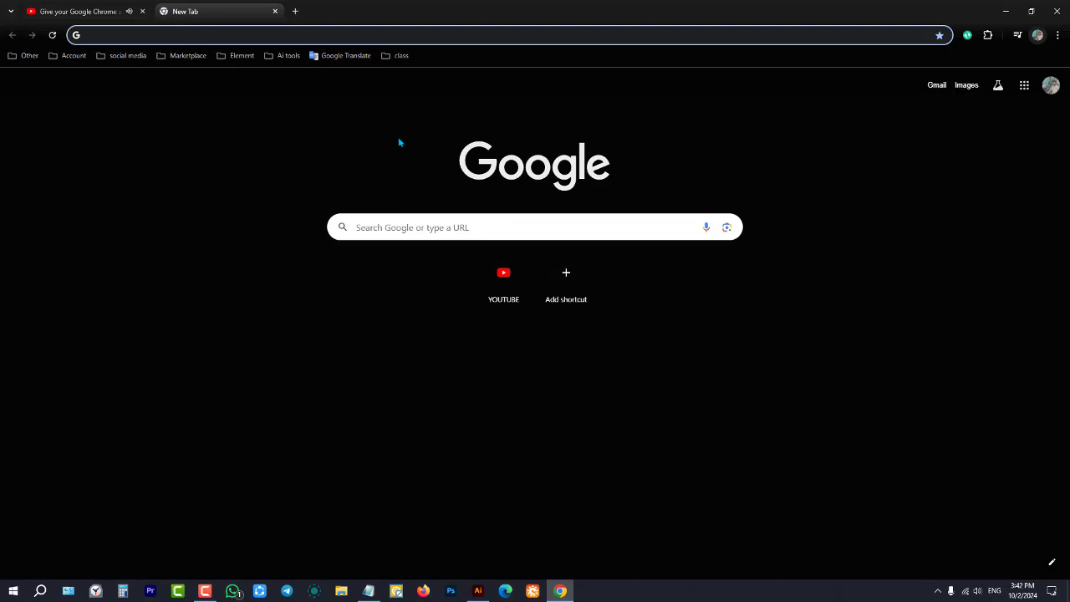
pyautogui.rightClick(387, 59)
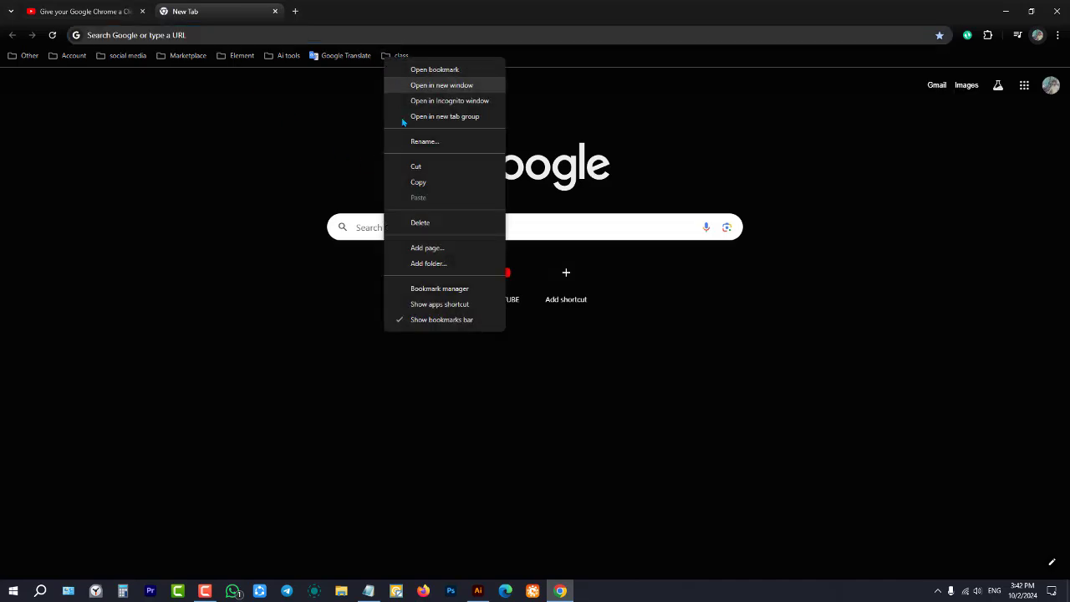
pyautogui.click(420, 223)
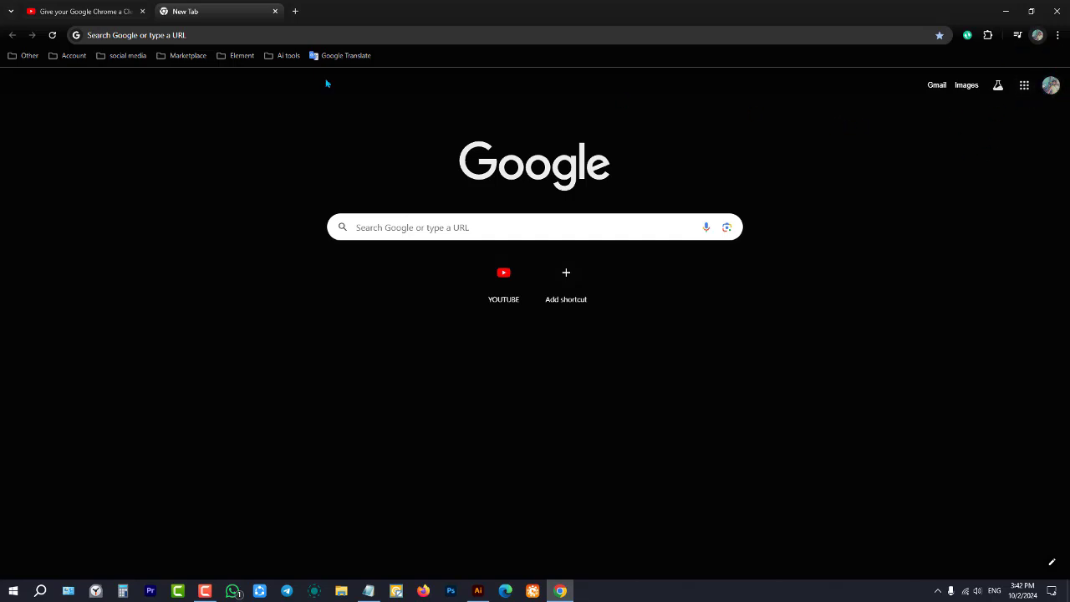
# Step: View the sites saved in the "Marketplace" bookmarks folder, and look back at the video tab before returning to the new tab
pyautogui.click(188, 55)
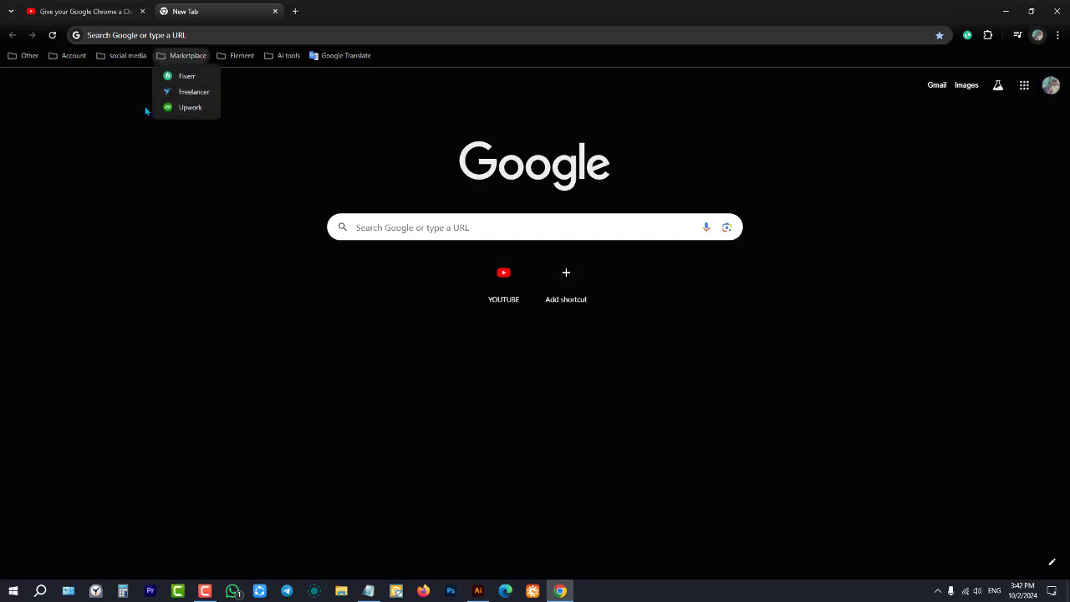
pyautogui.click(425, 105)
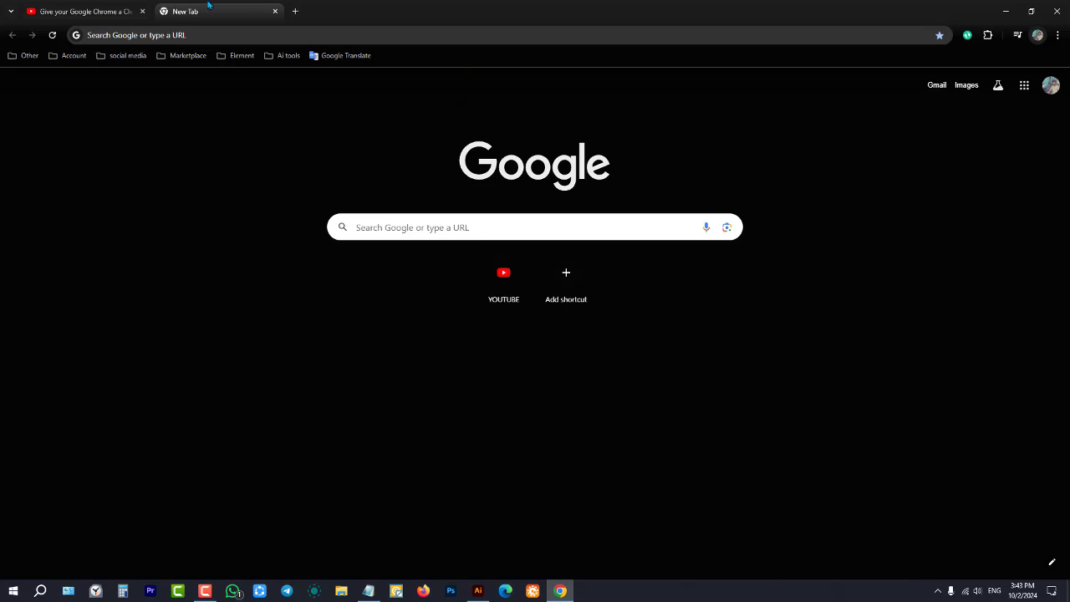
pyautogui.click(115, 9)
pyautogui.click(208, 9)
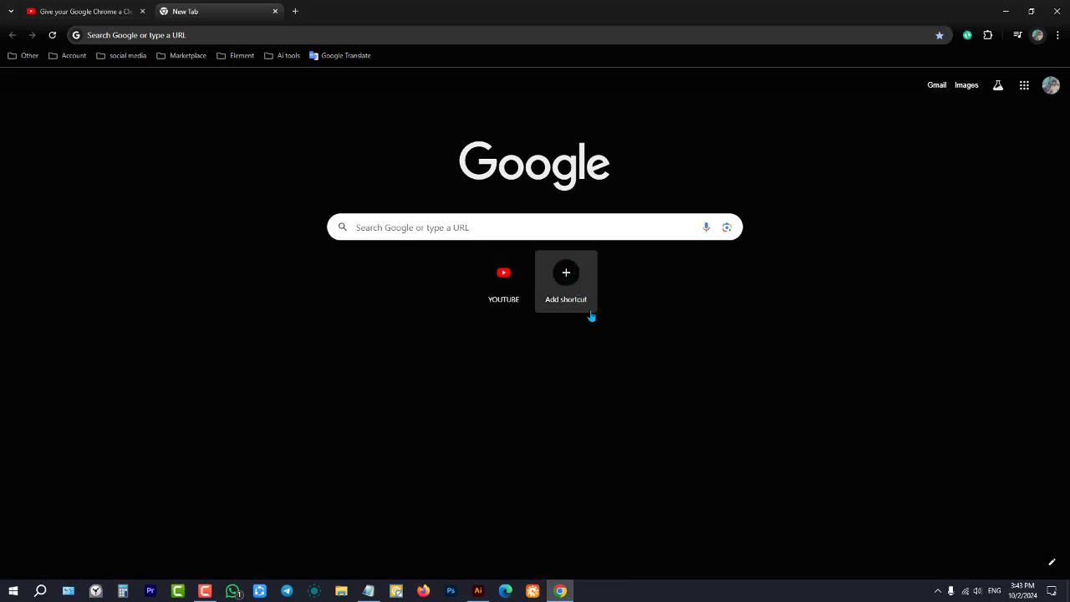
# Step: Open Google Translate from the bookmarks bar, and begin a shortcut named "gt" on another new tab page
pyautogui.click(328, 55)
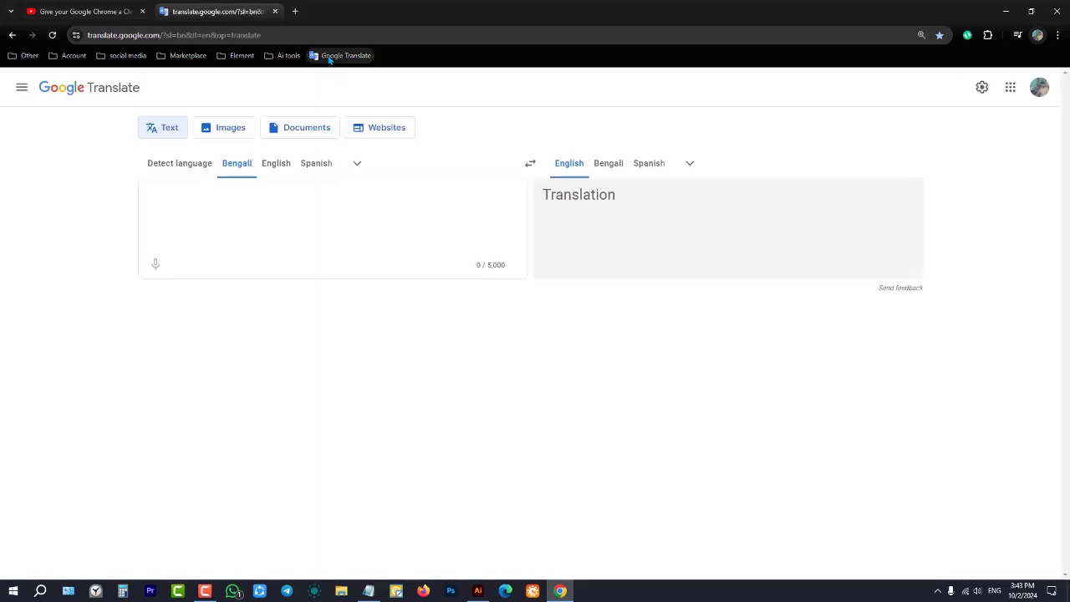
pyautogui.click(294, 12)
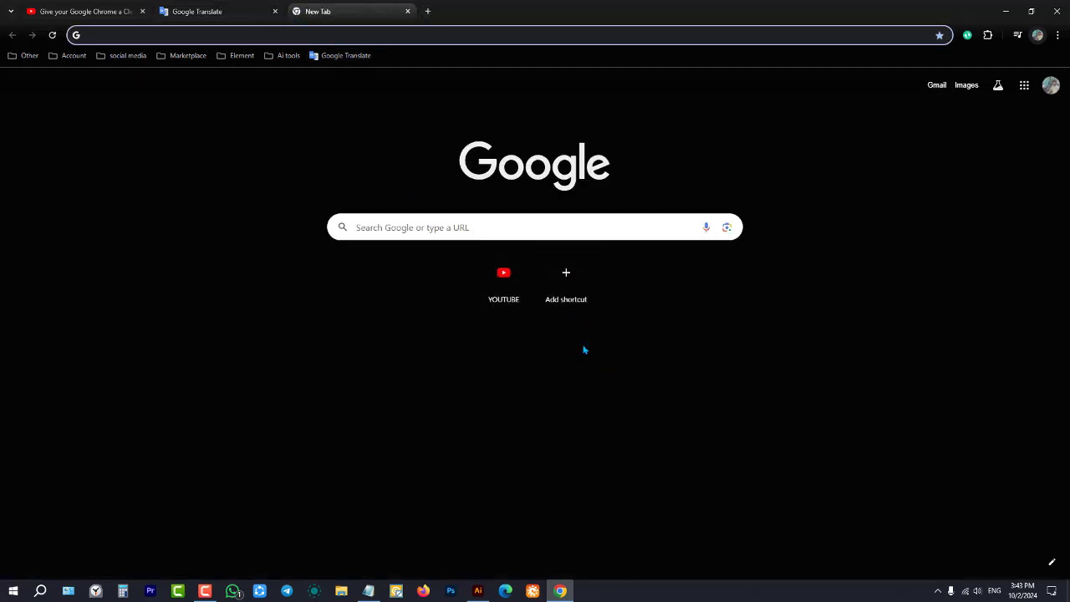
pyautogui.click(566, 274)
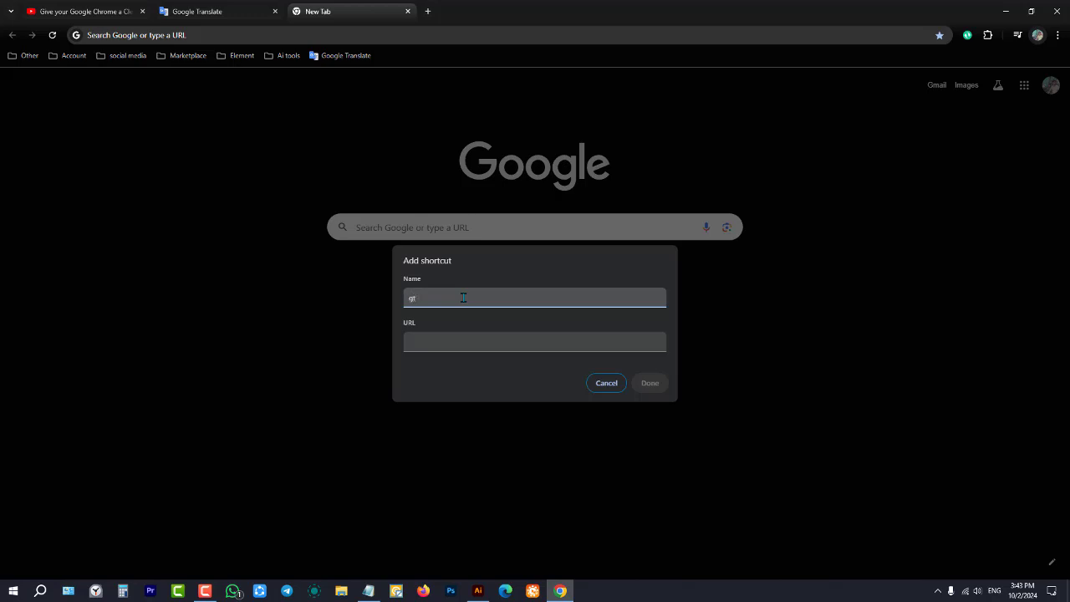
pyautogui.click(498, 342)
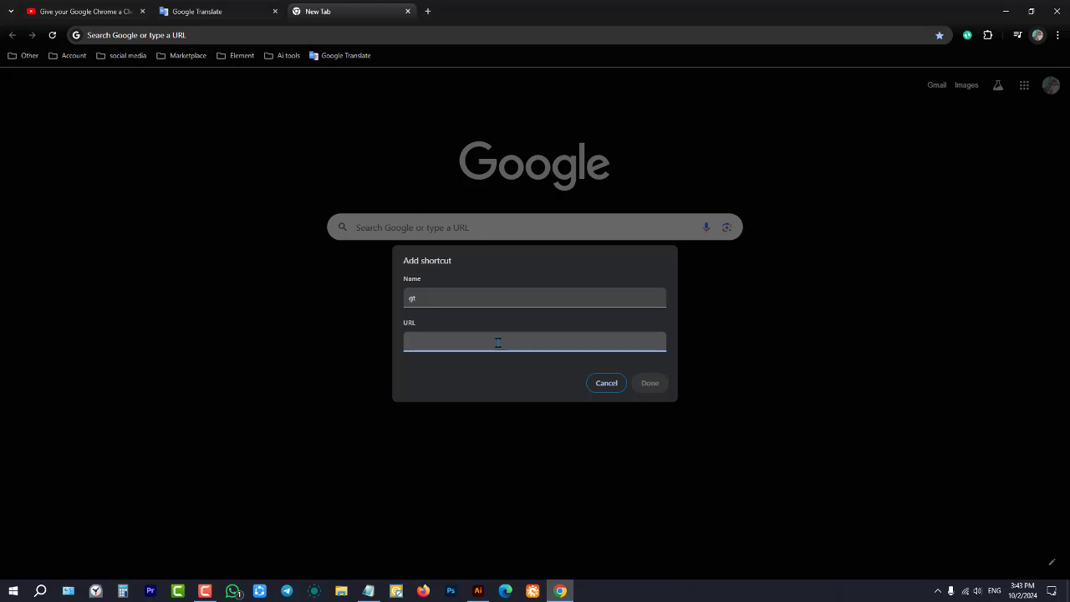
# Step: Copy the full web address of the Google Translate page
pyautogui.click(204, 11)
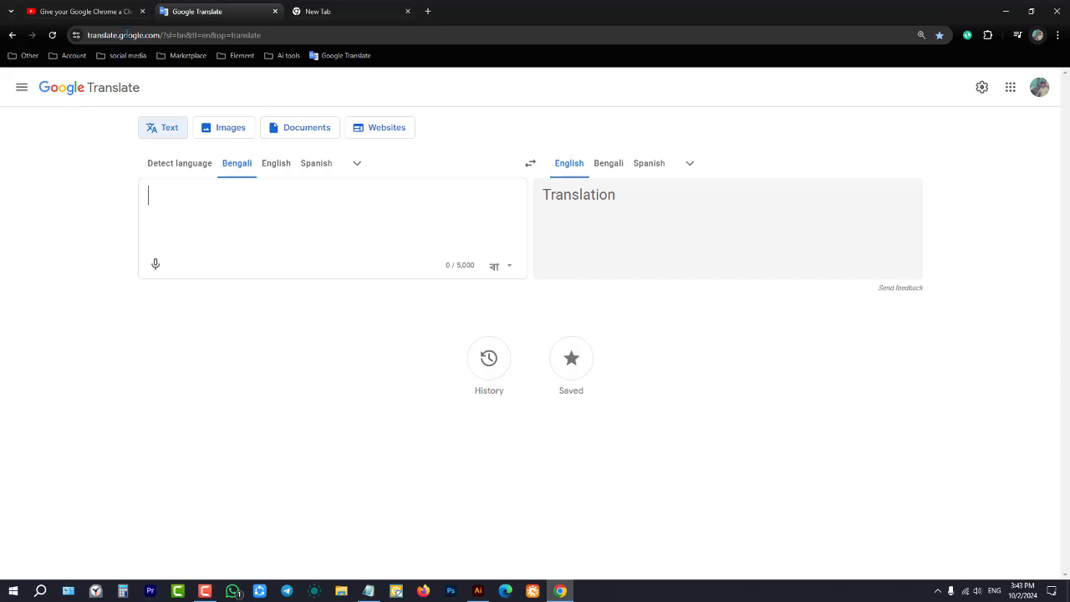
pyautogui.click(334, 11)
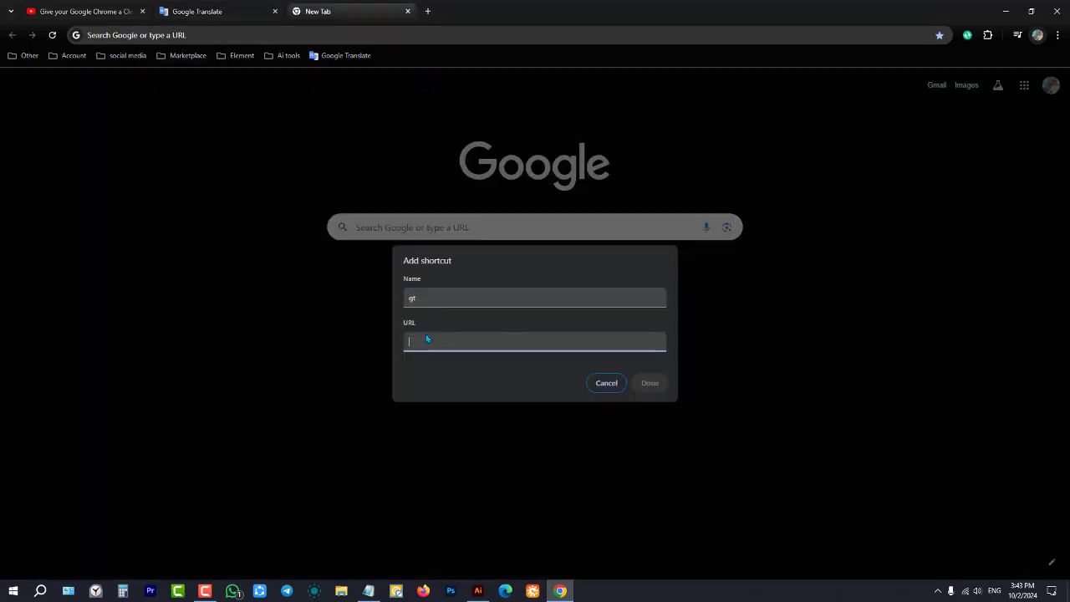
pyautogui.click(472, 338)
pyautogui.click(200, 11)
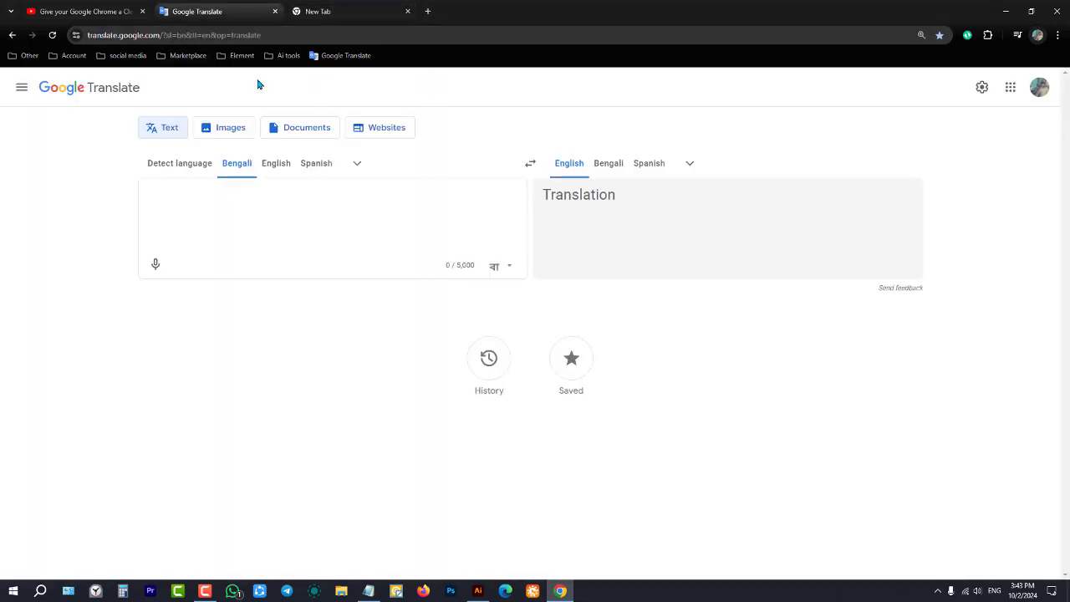
pyautogui.click(460, 39)
pyautogui.doubleClick(468, 37)
pyautogui.tripleClick(476, 35)
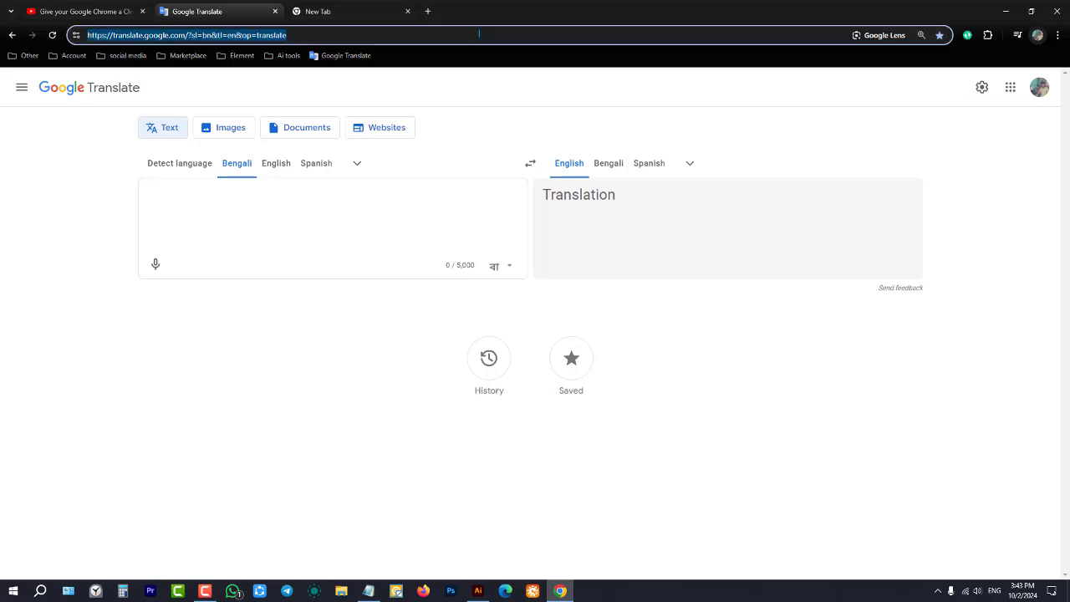
pyautogui.doubleClick(479, 34)
pyautogui.click(461, 34)
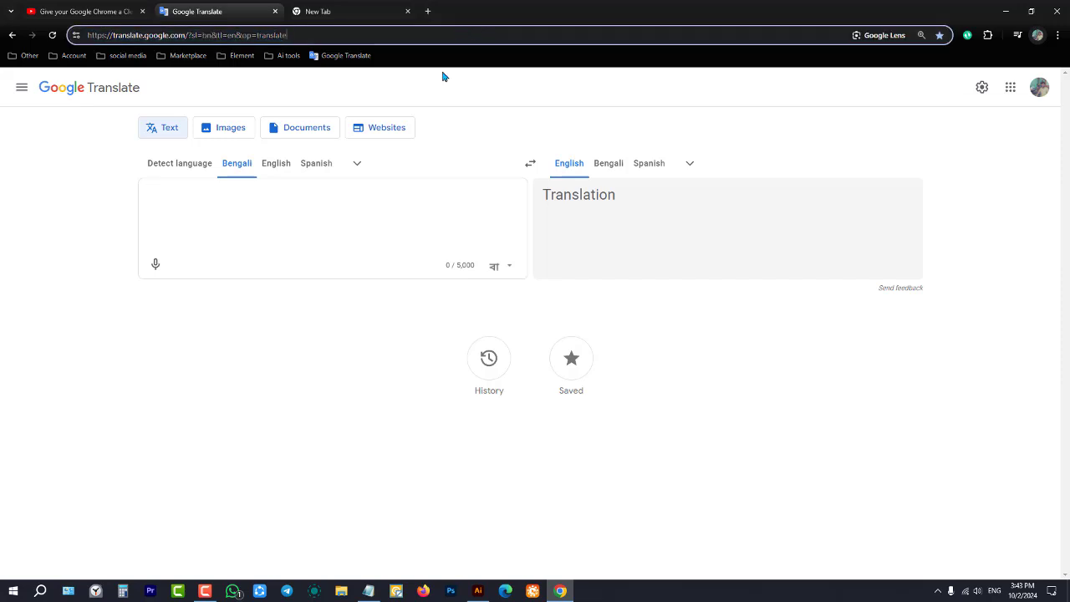
pyautogui.doubleClick(377, 38)
pyautogui.click(376, 37)
pyautogui.hotkey('ctrl', 'c')
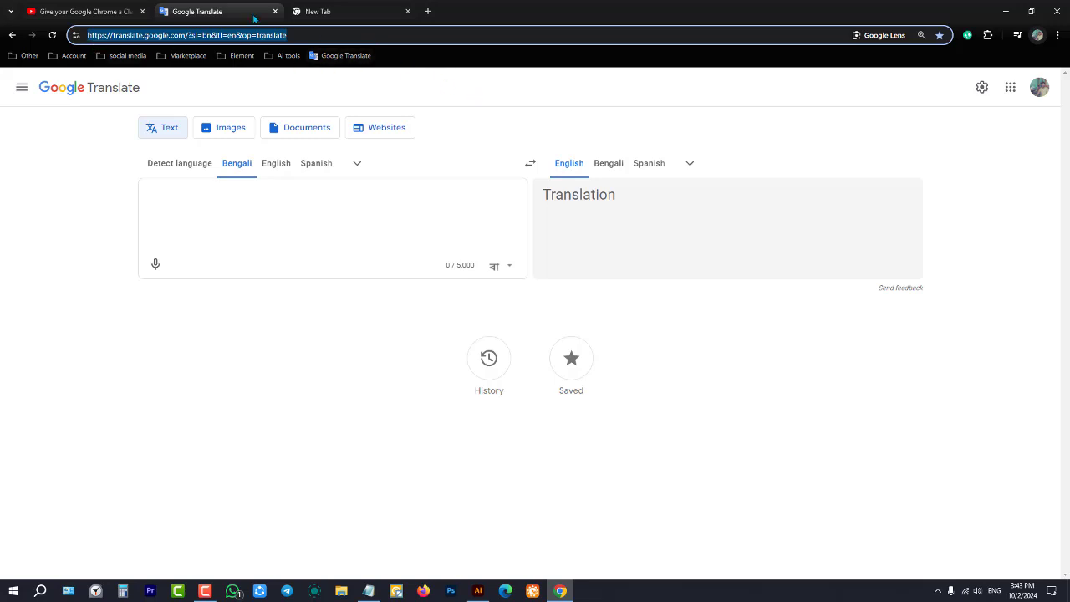
# Step: Paste the Google Translate address as the URL of the "gt" shortcut and save the shortcut
pyautogui.click(318, 11)
pyautogui.click(498, 350)
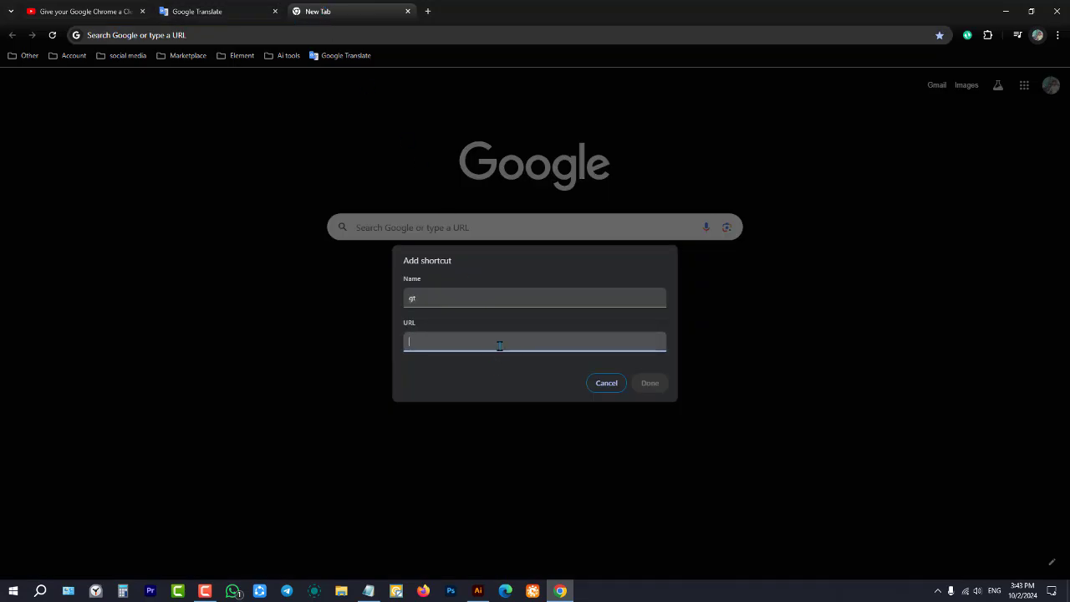
pyautogui.hotkey('ctrl', 'v')
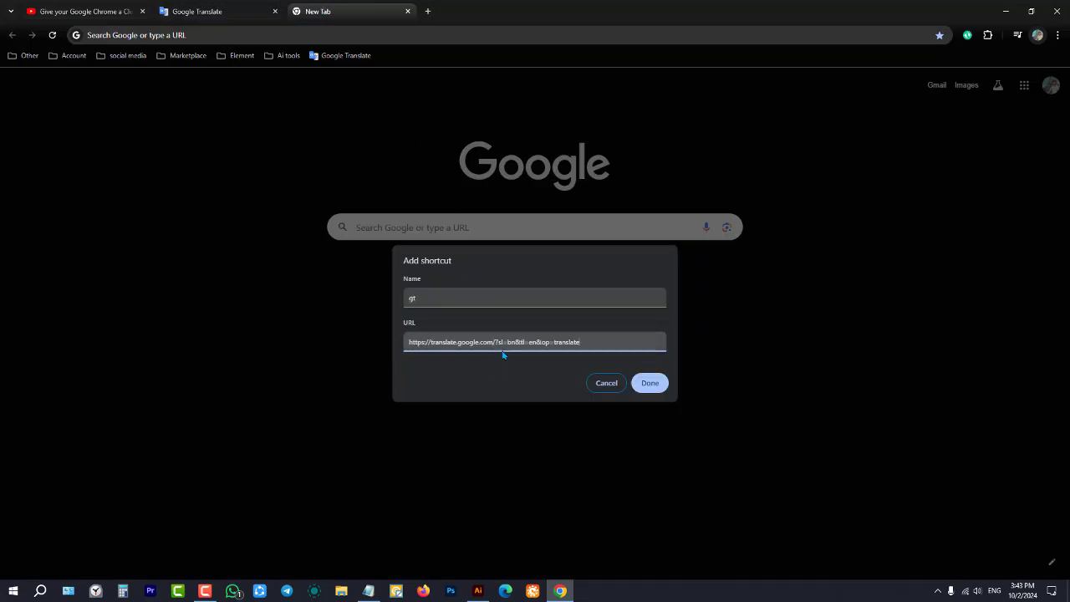
pyautogui.click(650, 383)
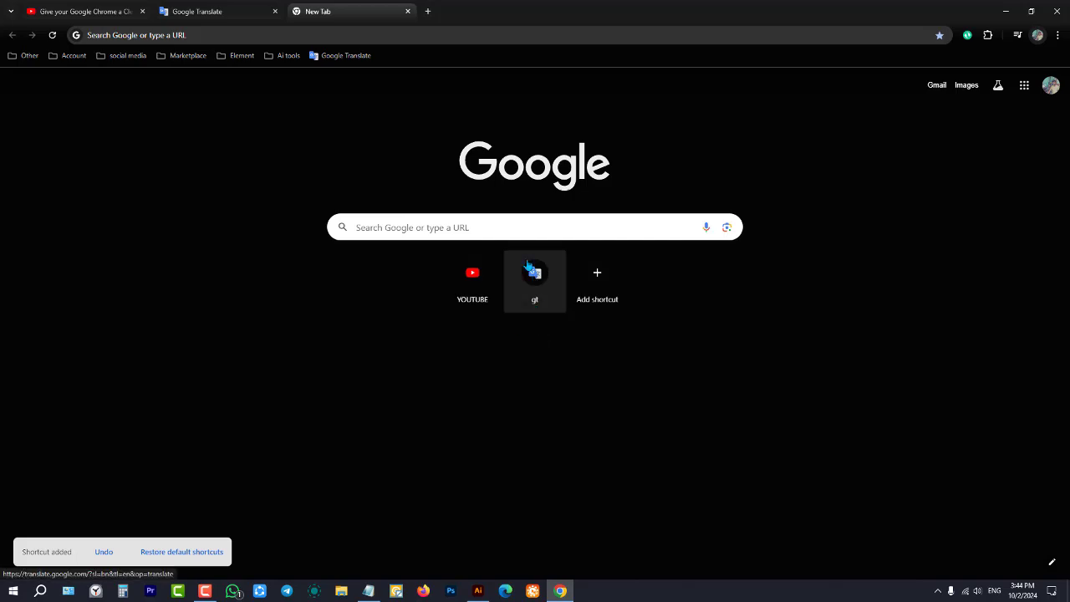
# Step: Reopen Chrome, test the "gt" shortcut on the new tab page, and close the Google Translate tab
pyautogui.click(565, 591)
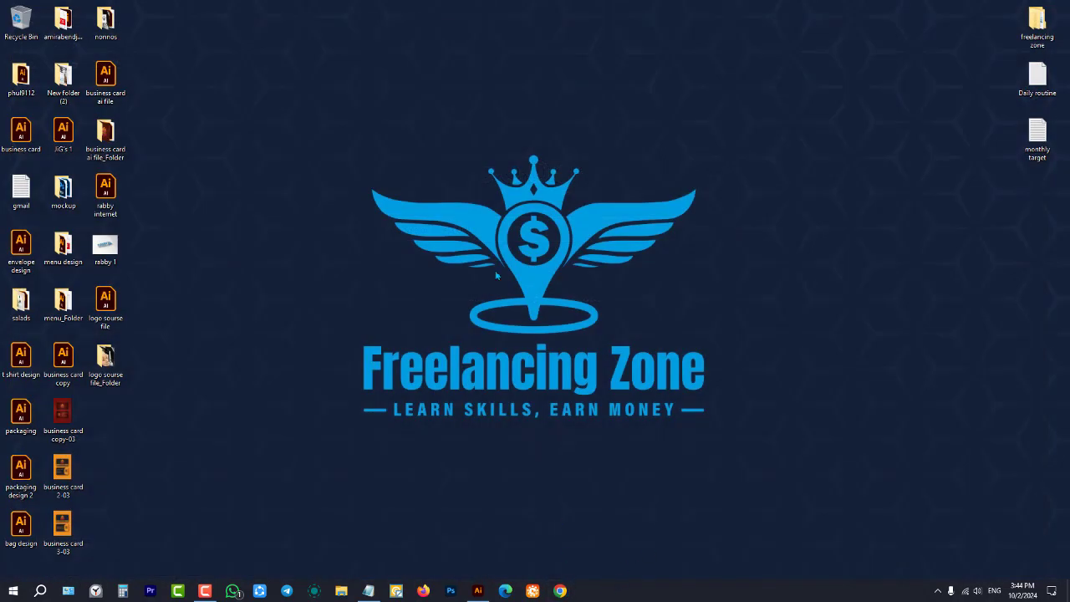
pyautogui.click(565, 591)
pyautogui.click(532, 281)
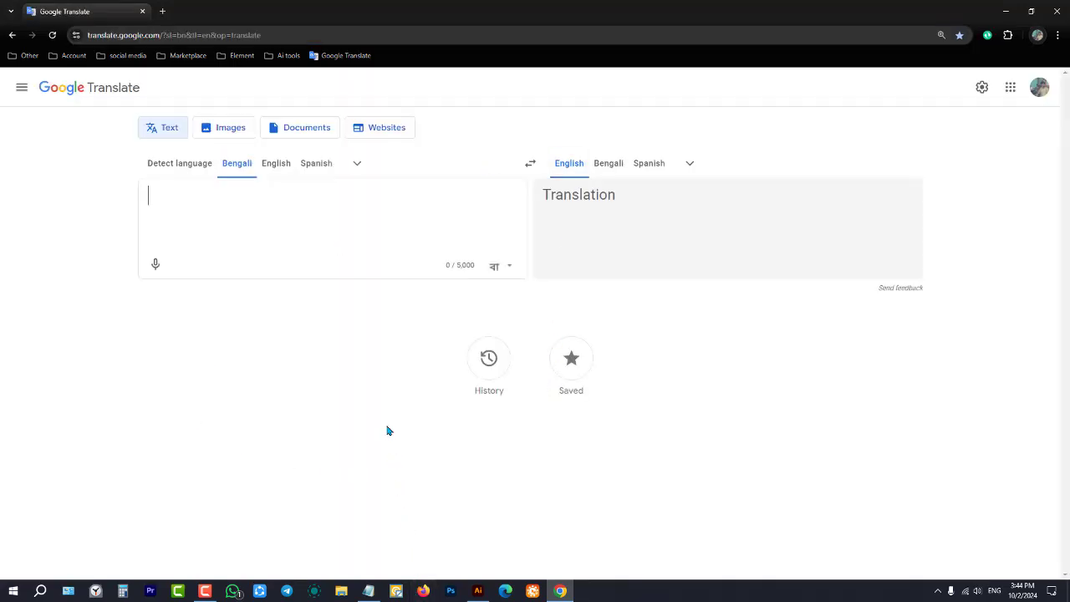
pyautogui.click(143, 10)
# Step: Relaunch Chrome, open Gmail from the new tab page, and open Google Images in a second tab
pyautogui.click(560, 591)
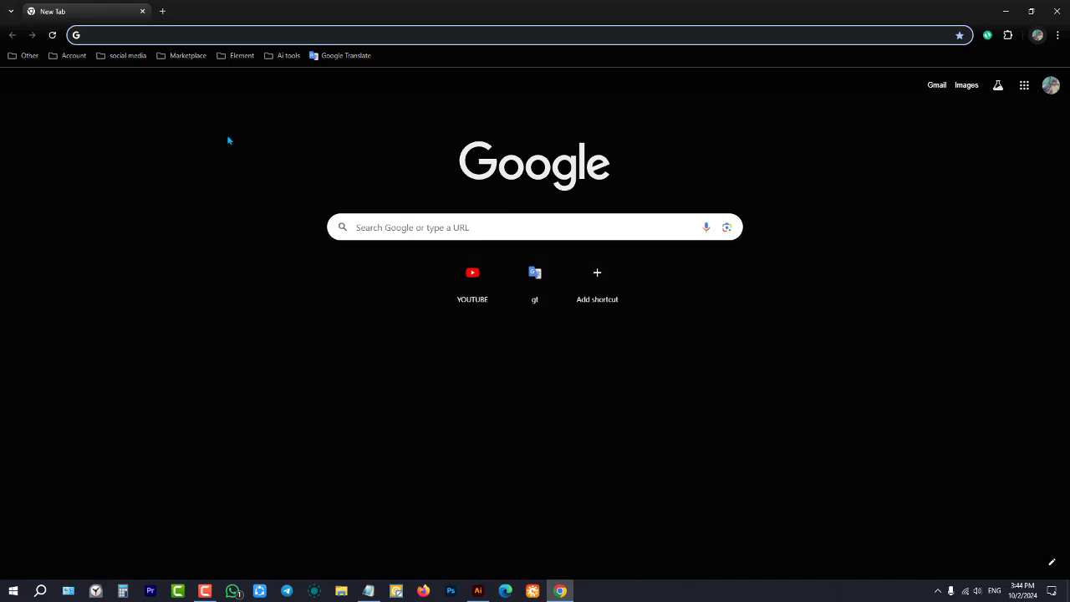
pyautogui.click(941, 90)
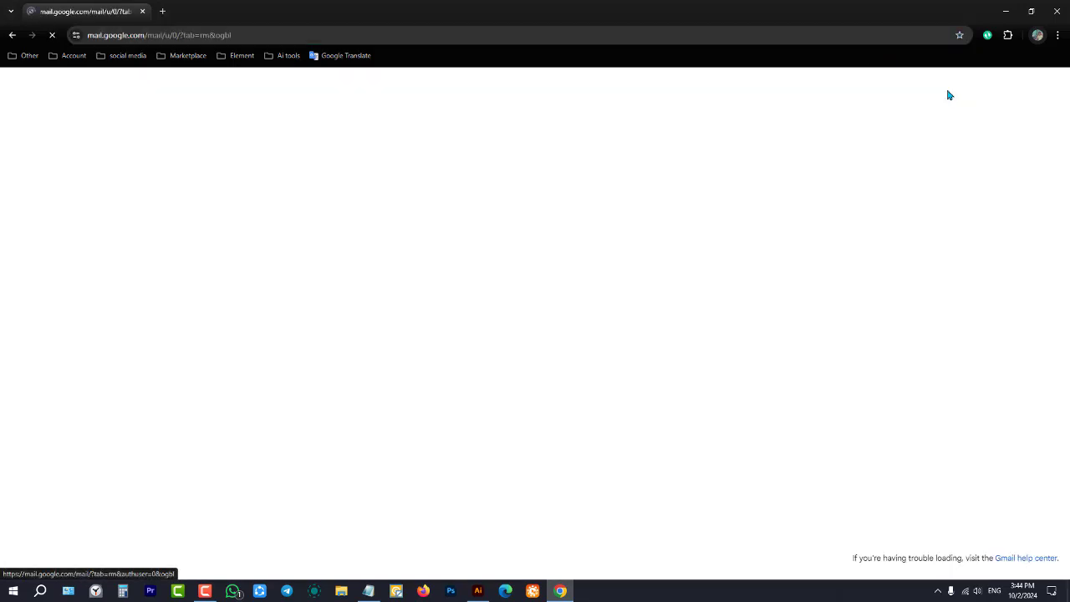
pyautogui.hotkey('ctrl', 't')
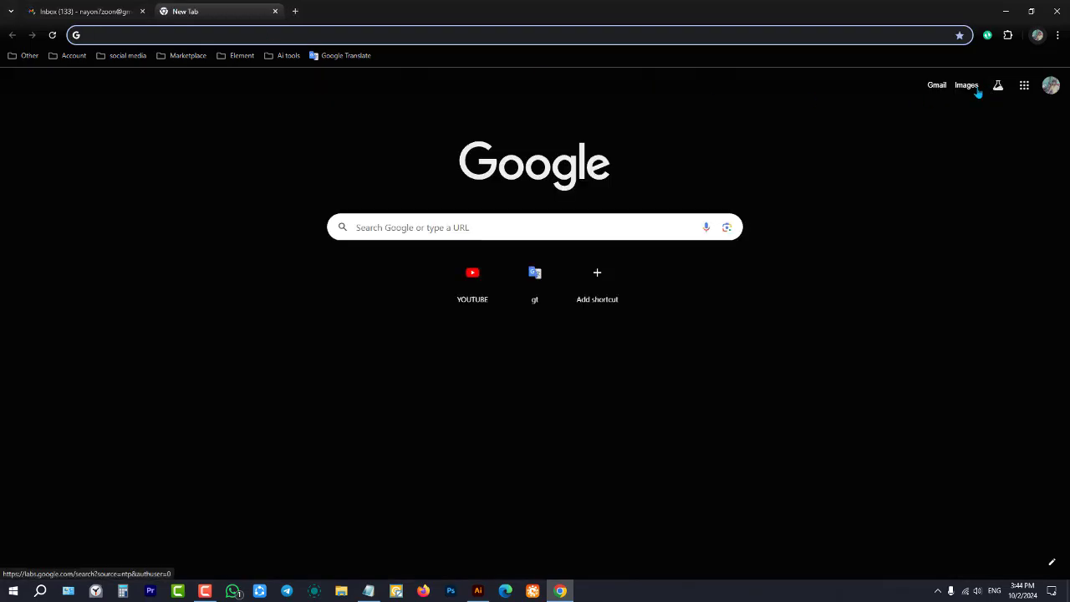
pyautogui.click(969, 87)
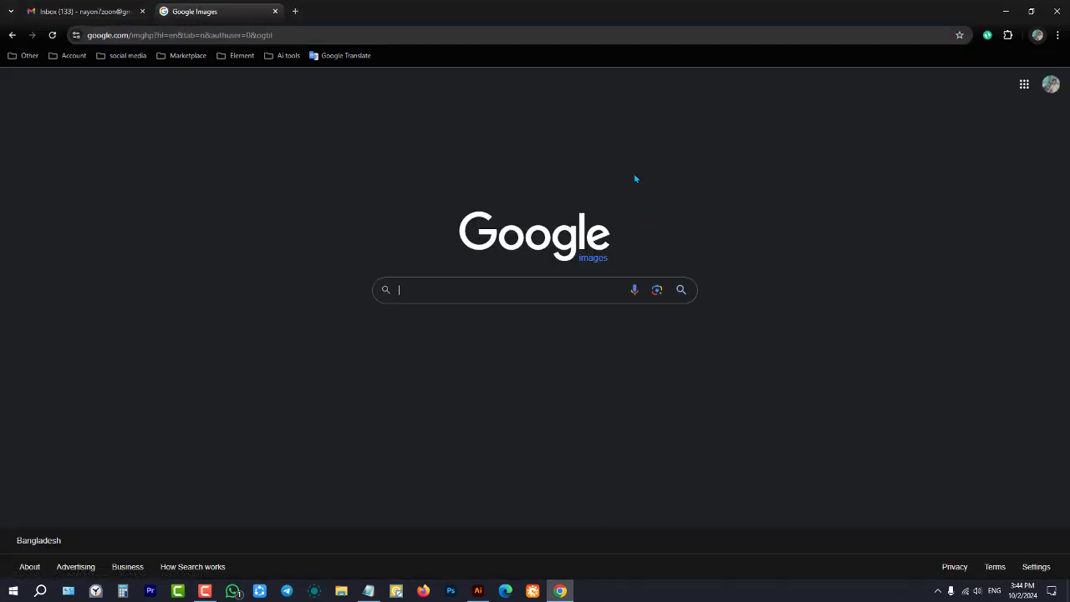
# Step: Examine the Google Lens image-link and file-upload options in Google Images, and close them without choosing a file
pyautogui.click(657, 290)
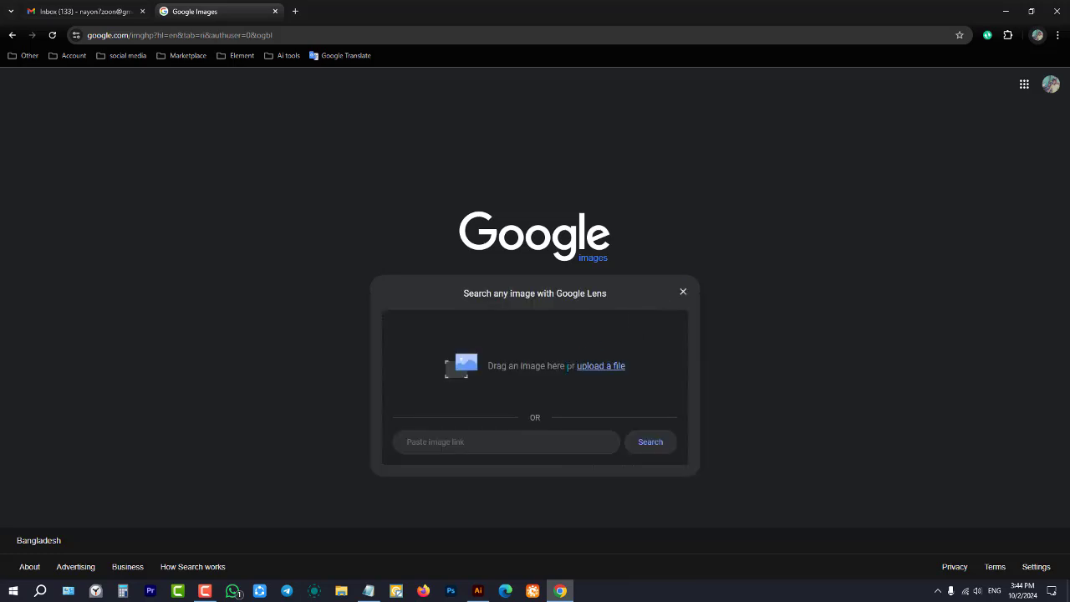
pyautogui.click(502, 442)
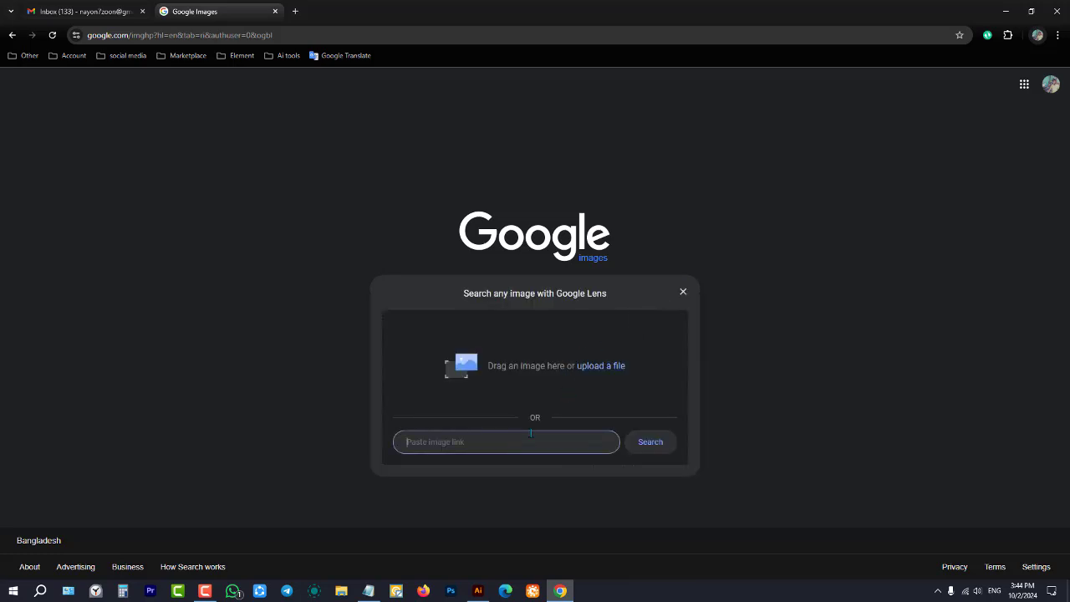
pyautogui.click(616, 373)
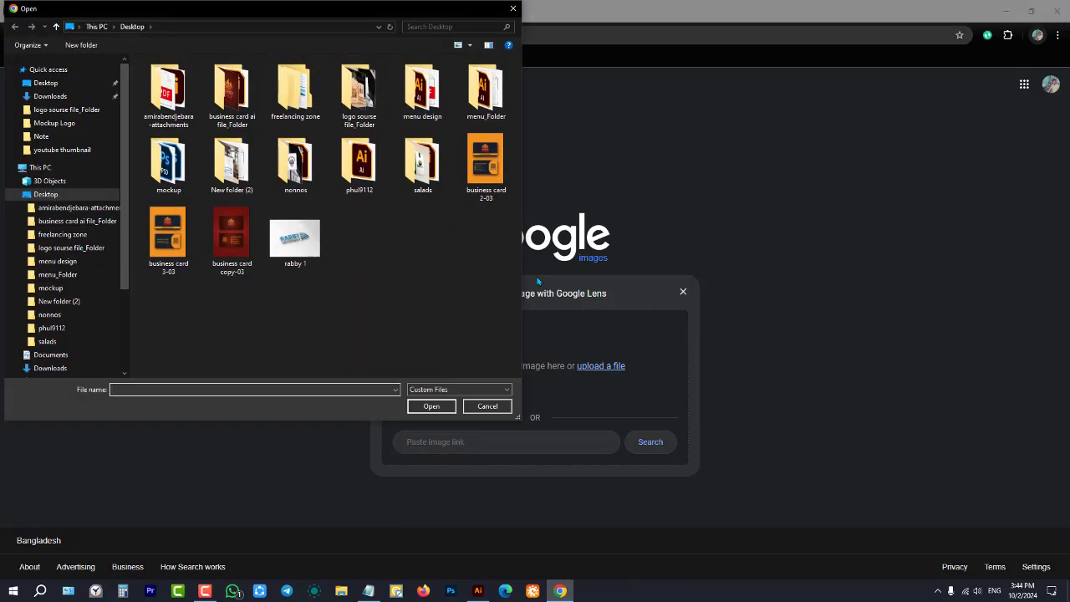
pyautogui.click(489, 404)
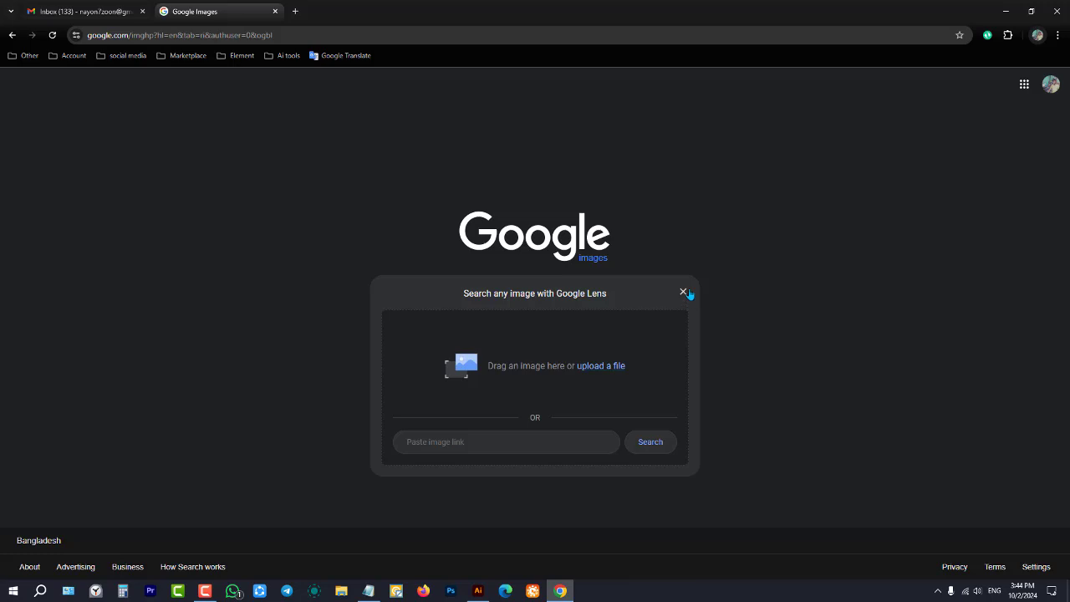
pyautogui.click(684, 292)
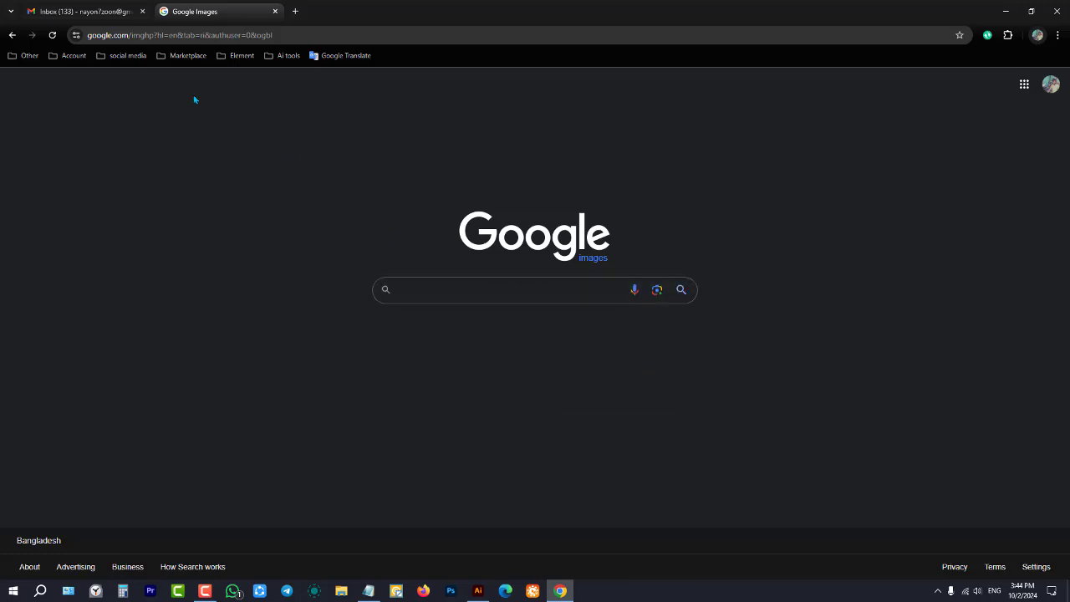
# Step: Open a new tab, examine the Google apps list and the Google account options, and close them without choosing anything
pyautogui.click(120, 10)
pyautogui.click(205, 11)
pyautogui.click(295, 11)
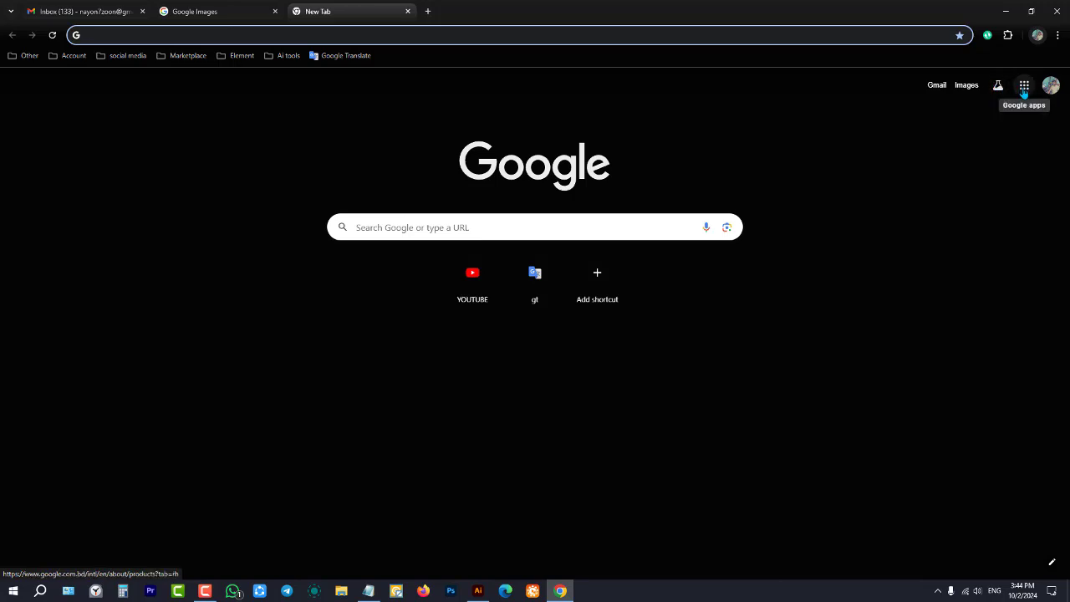
pyautogui.click(1025, 92)
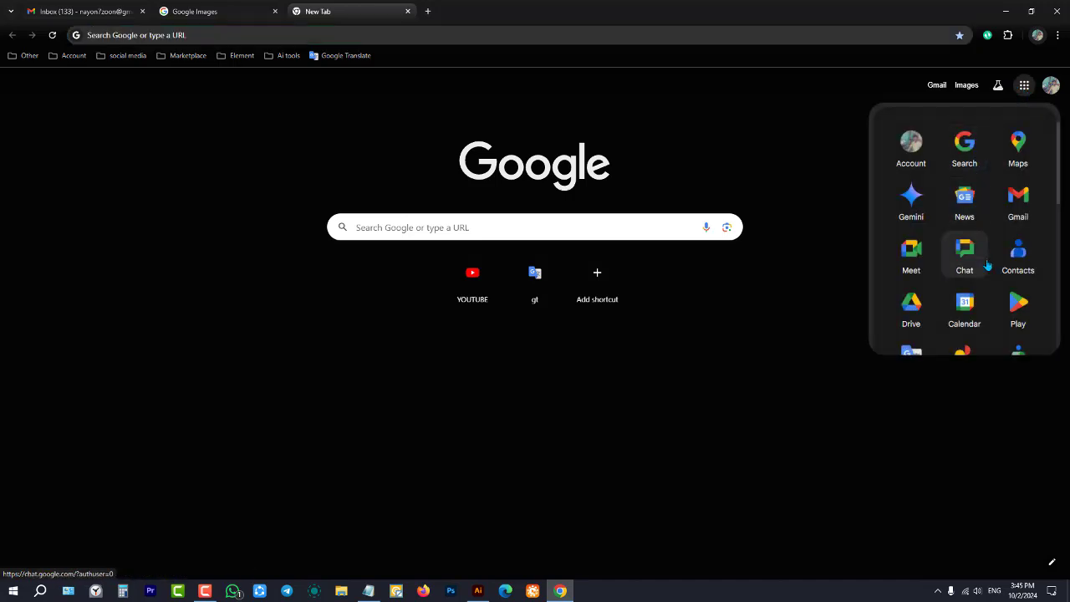
pyautogui.scroll(-4, 1004, 243)
pyautogui.scroll(-3, 1004, 242)
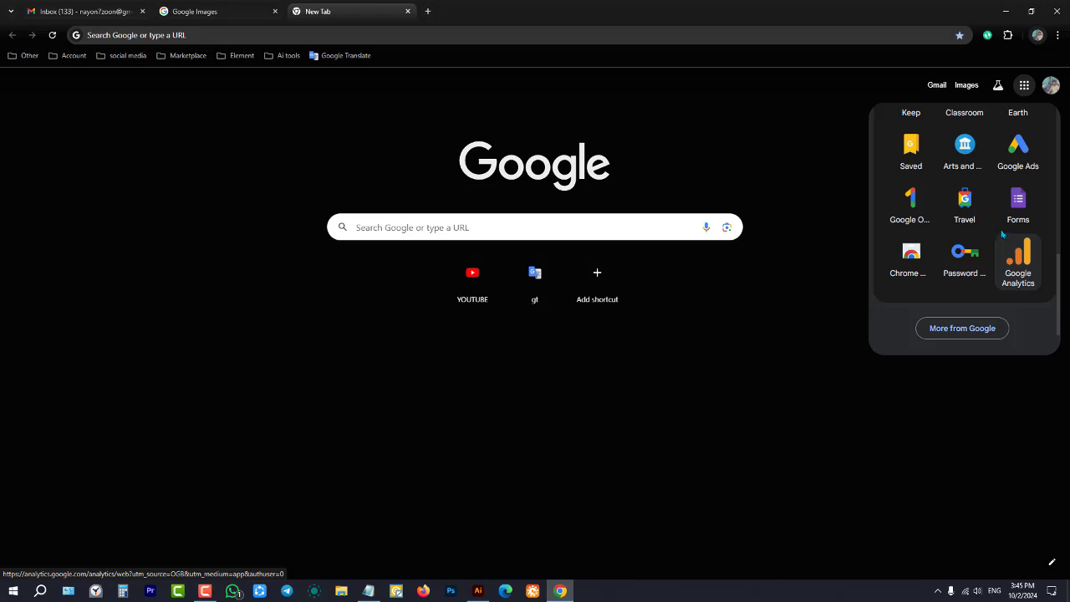
pyautogui.scroll(3, 993, 227)
pyautogui.scroll(3, 986, 217)
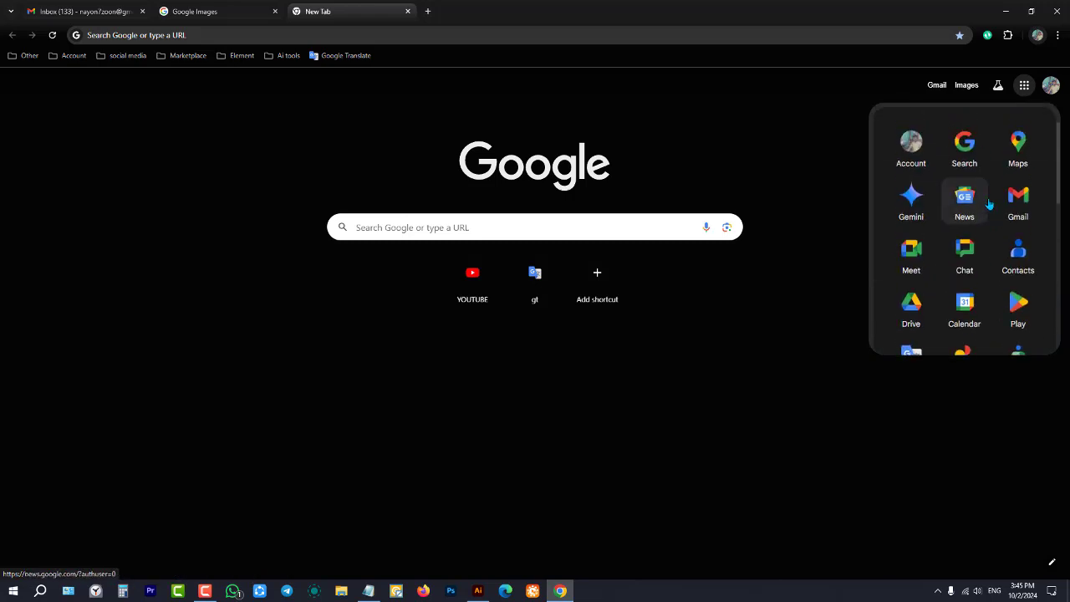
pyautogui.click(1051, 84)
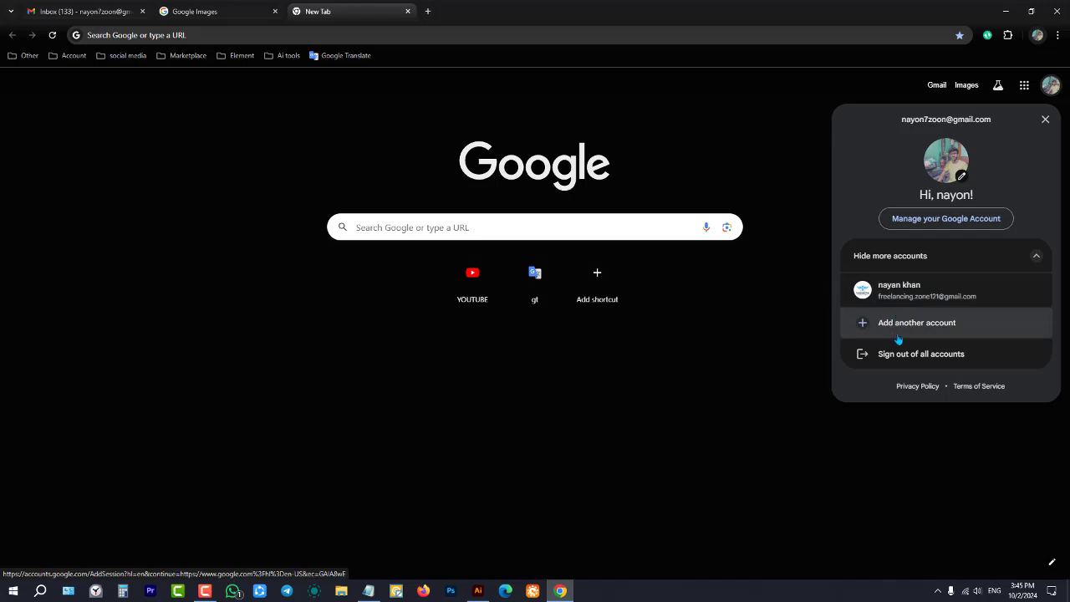
pyautogui.click(738, 127)
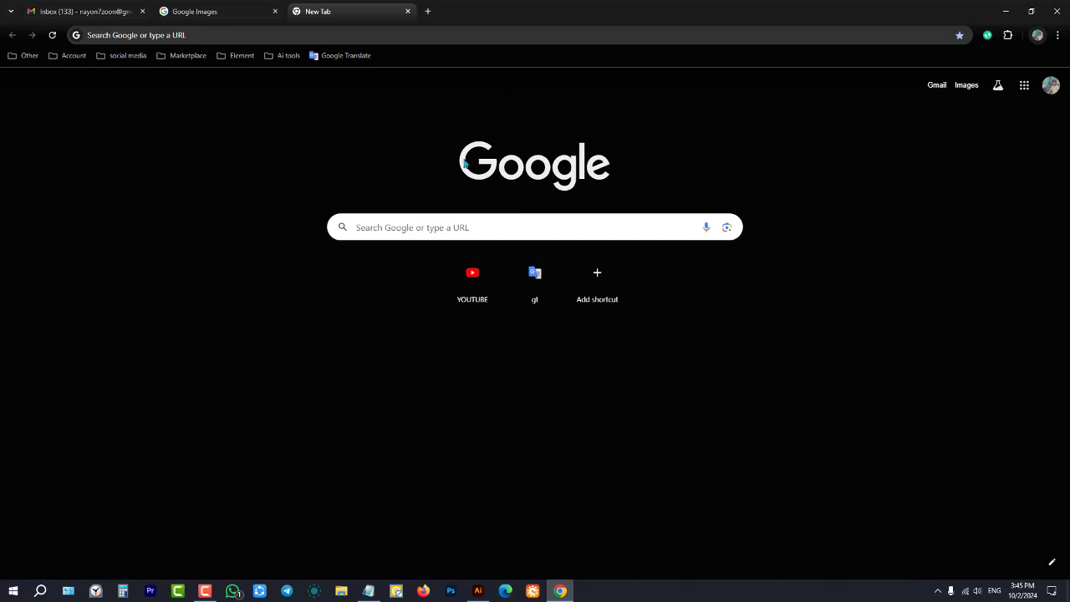
# Step: Open YouTube from its new-tab shortcut, and open another new tab beside it
pyautogui.click(465, 293)
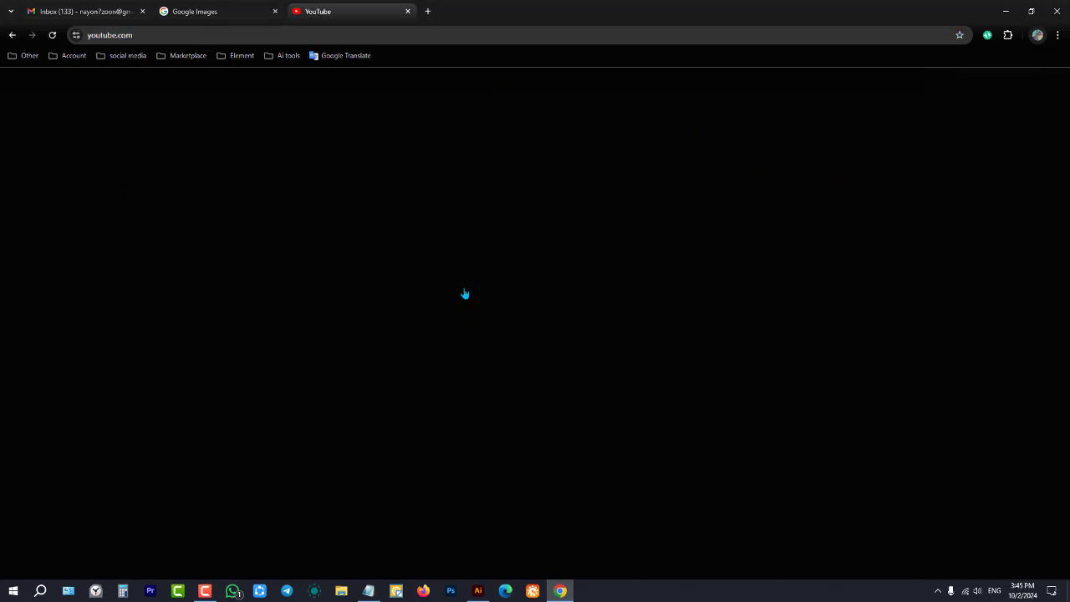
pyautogui.click(428, 12)
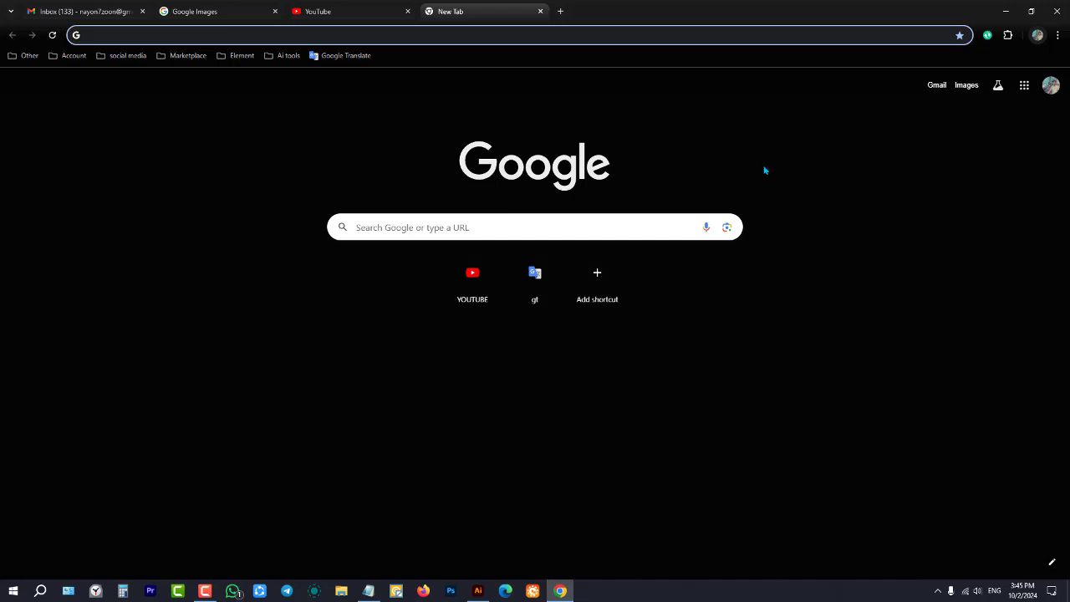
pyautogui.click(657, 159)
# Step: Search Google for "webstore" and open the Chrome Web Store site from the results
pyautogui.click(449, 233)
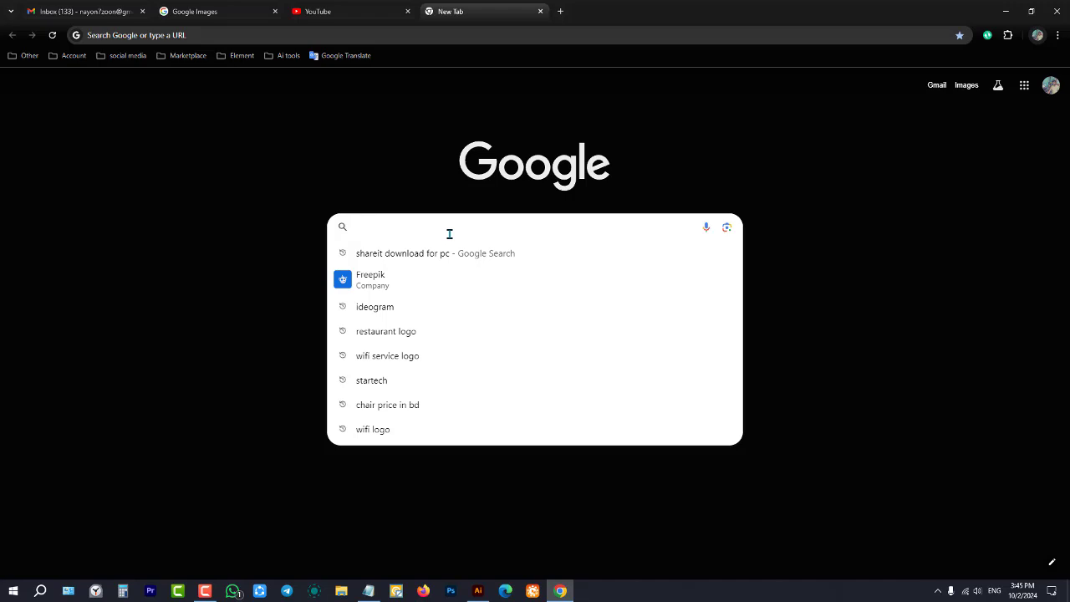
pyautogui.write('g')
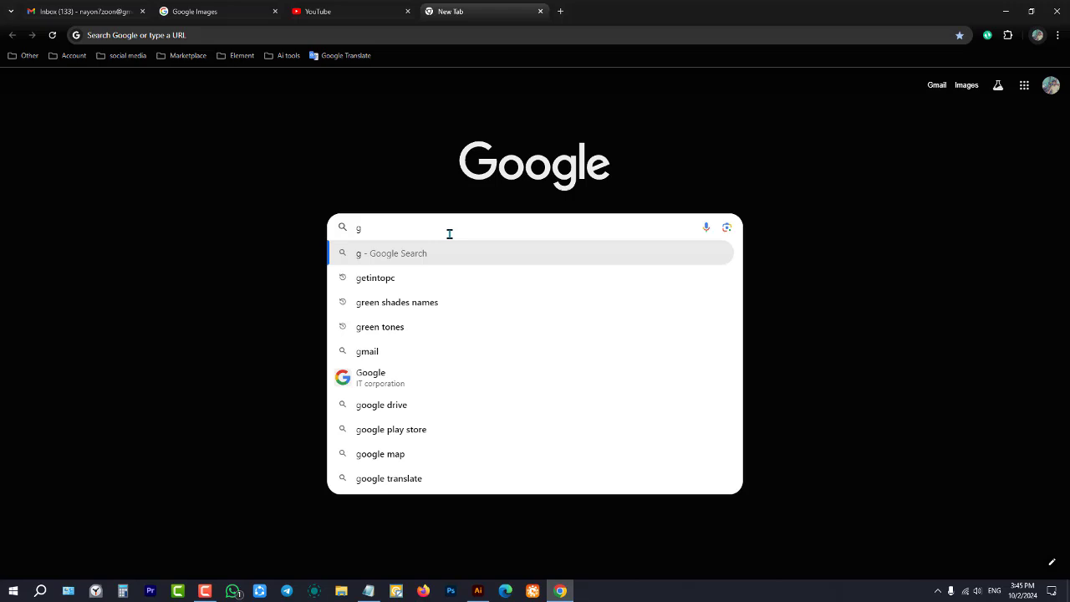
pyautogui.press('BackSpace')
pyautogui.write('webs')
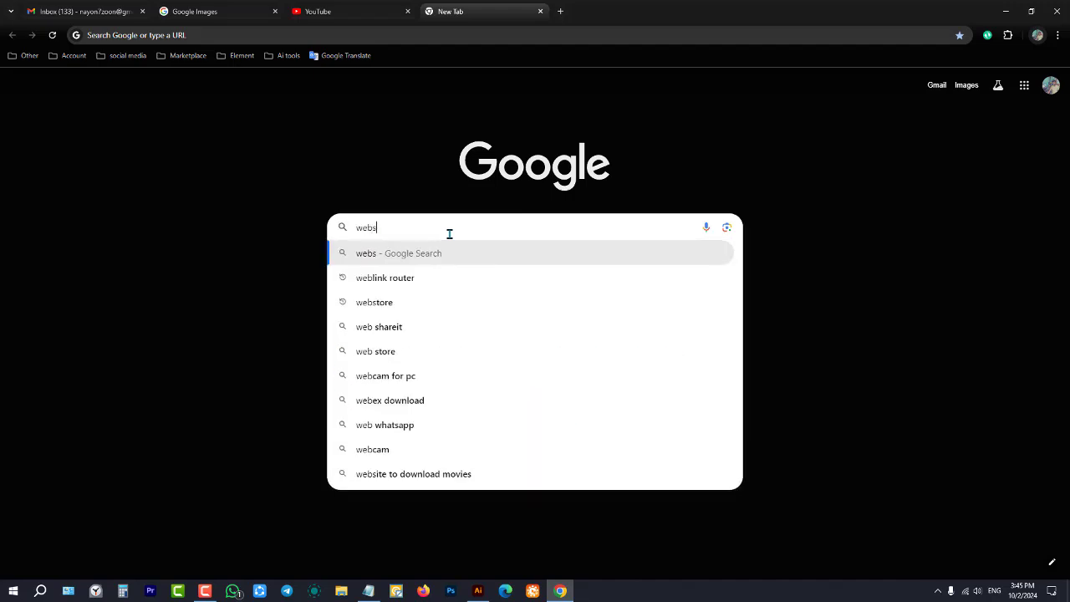
pyautogui.write('t')
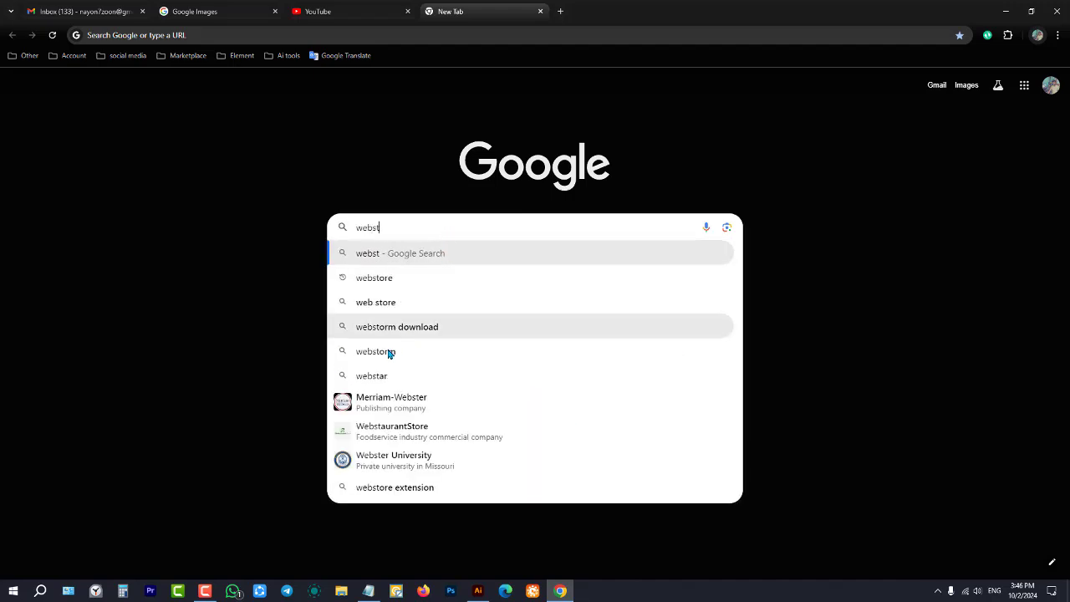
pyautogui.click(391, 284)
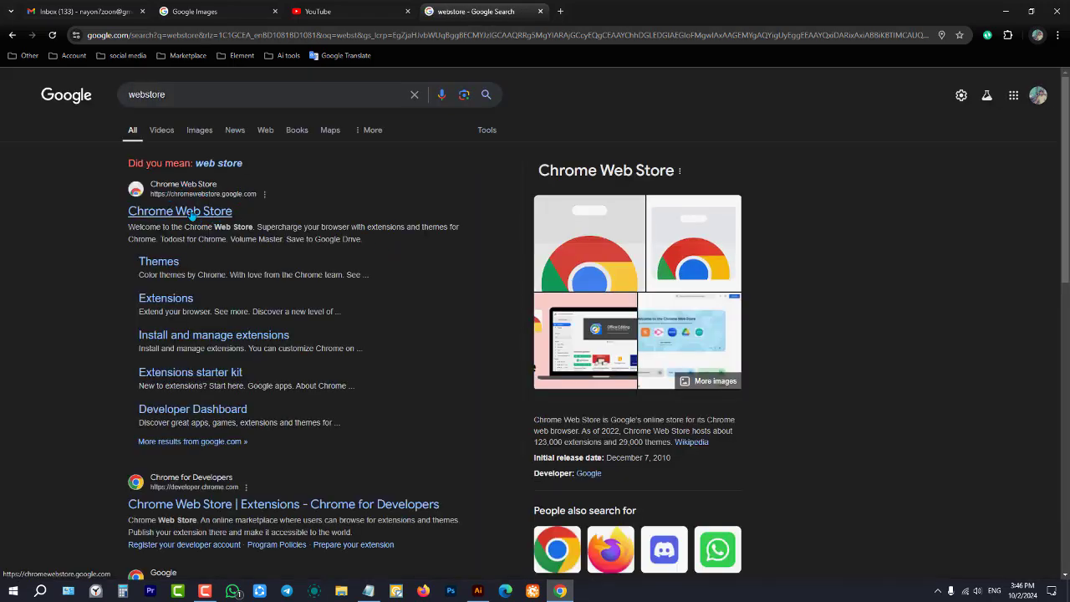
pyautogui.click(191, 215)
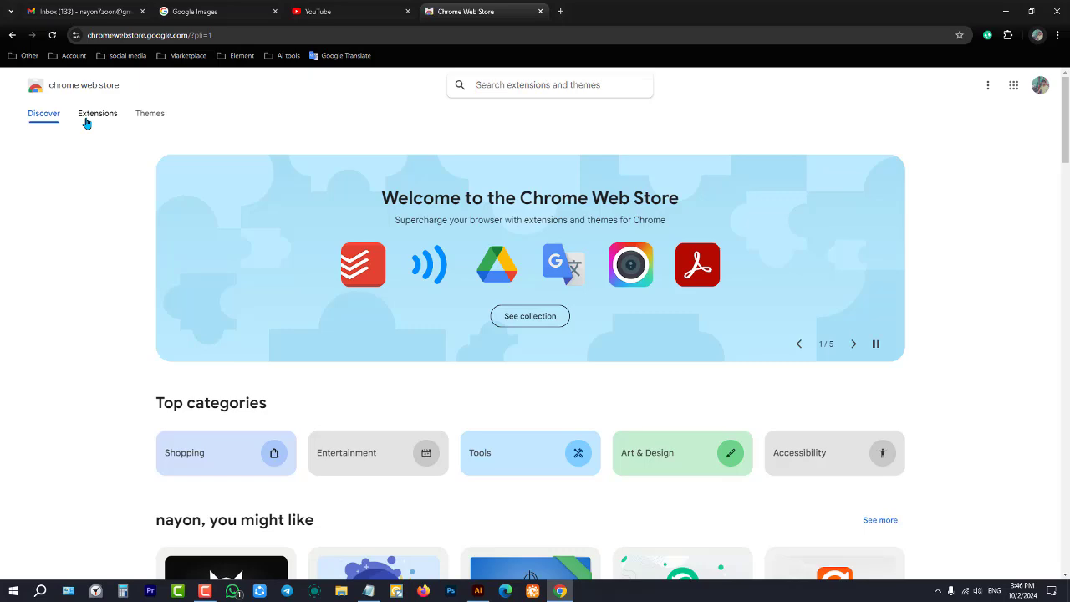
# Step: Open the Themes category of the Chrome Web Store and look through its theme collections
pyautogui.click(161, 116)
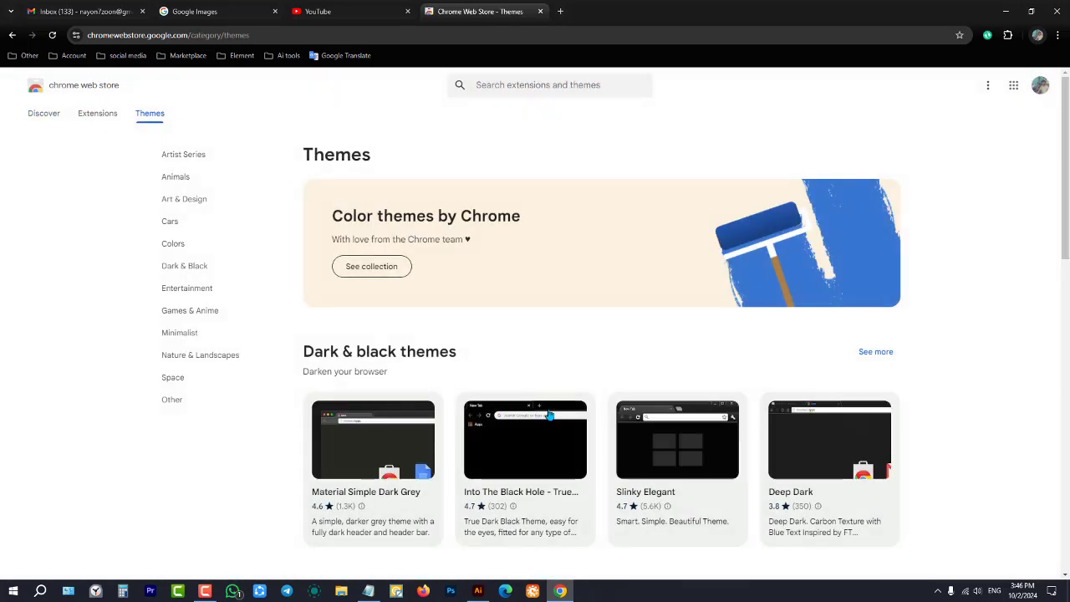
pyautogui.scroll(-2, 626, 380)
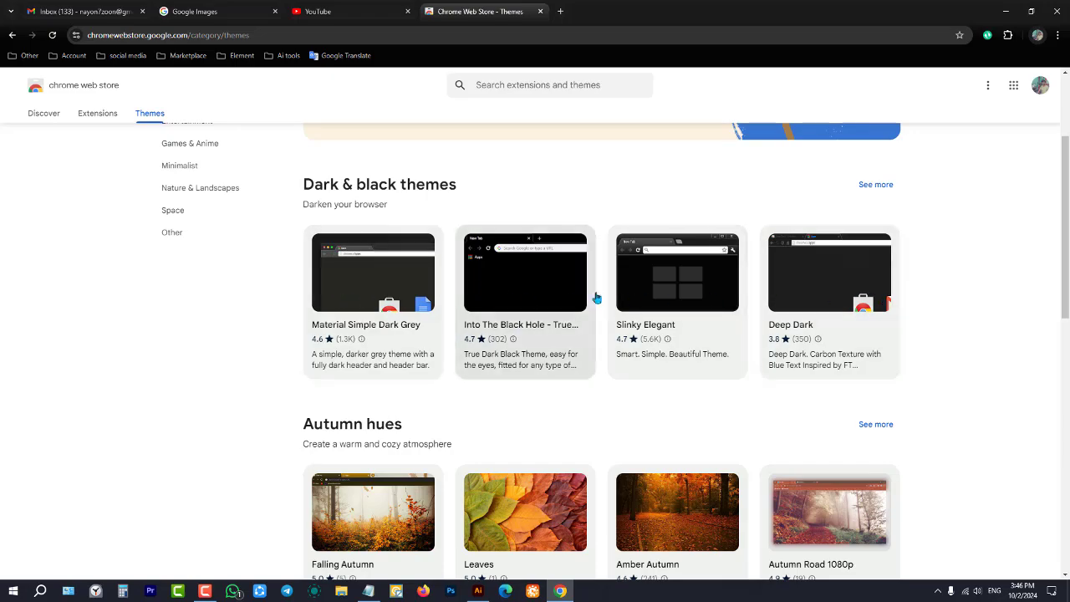
pyautogui.scroll(-4, 420, 304)
pyautogui.scroll(-4, 493, 310)
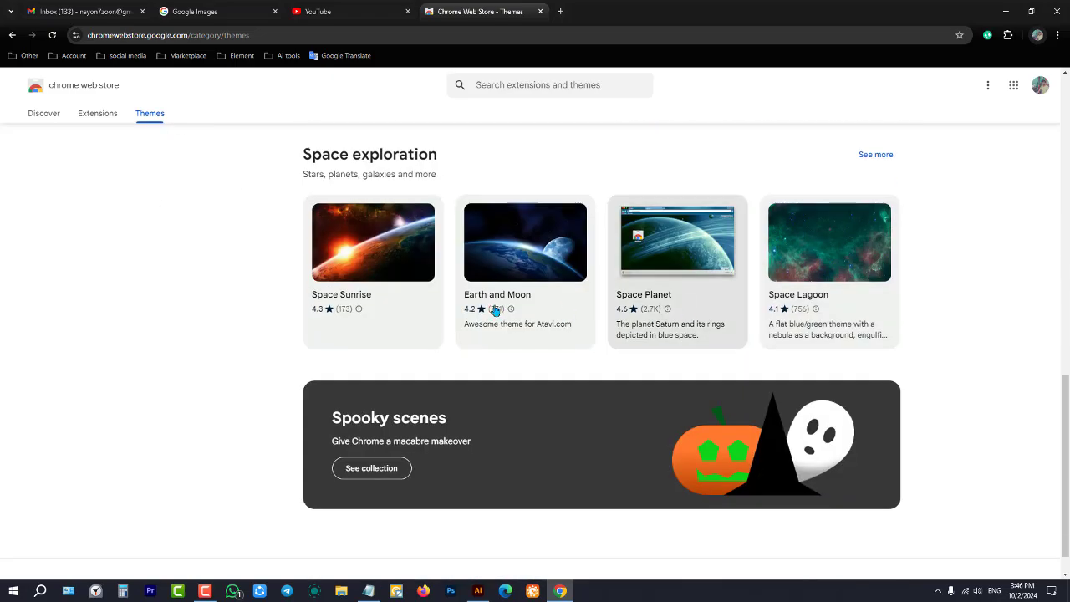
pyautogui.scroll(6, 513, 304)
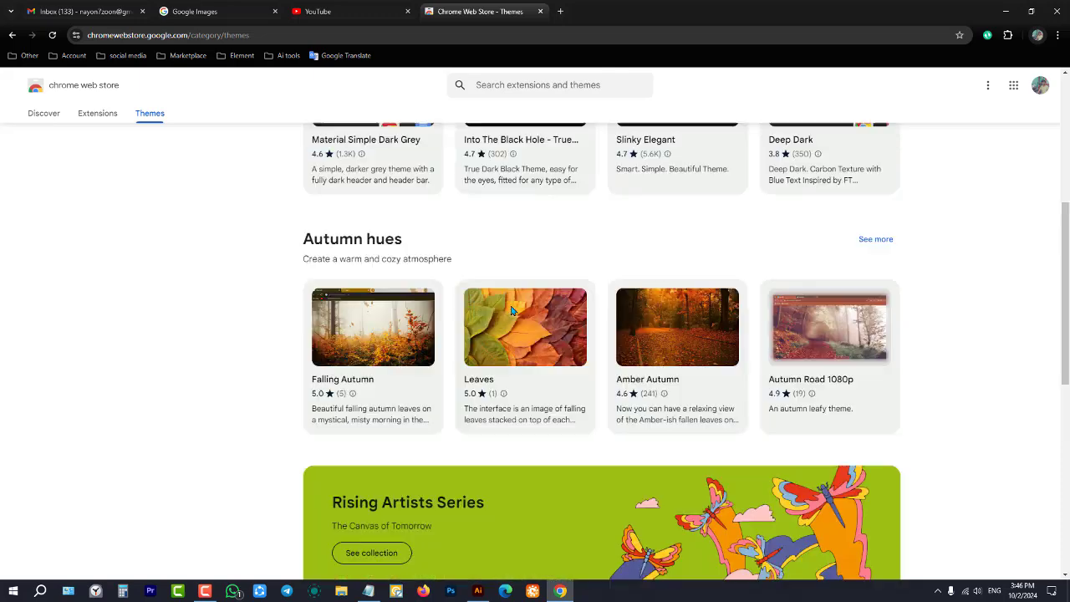
pyautogui.scroll(-2, 508, 299)
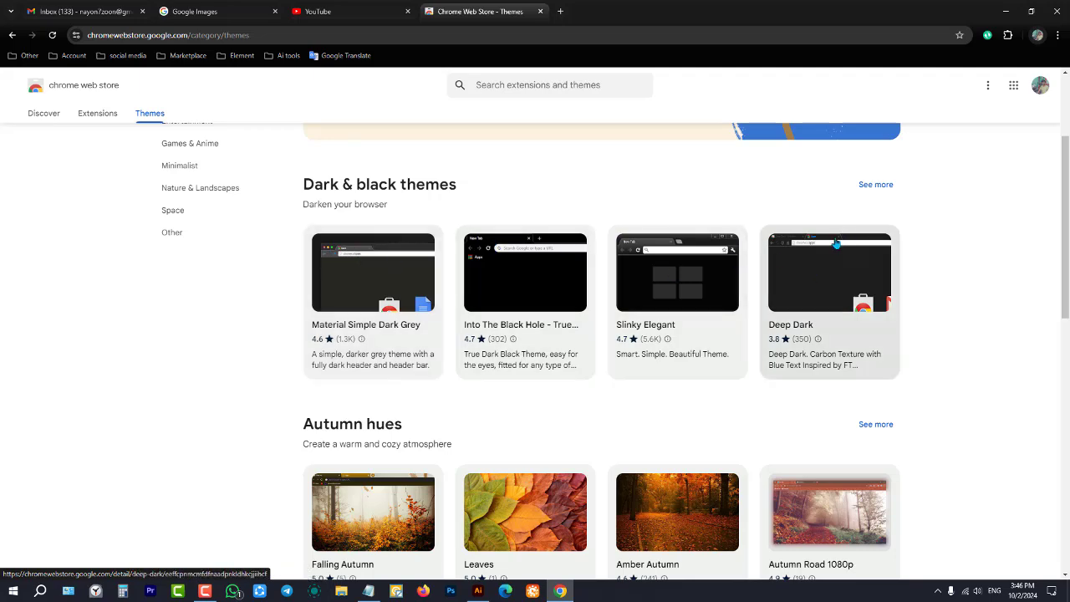
pyautogui.scroll(-4, 607, 318)
pyautogui.scroll(-4, 868, 244)
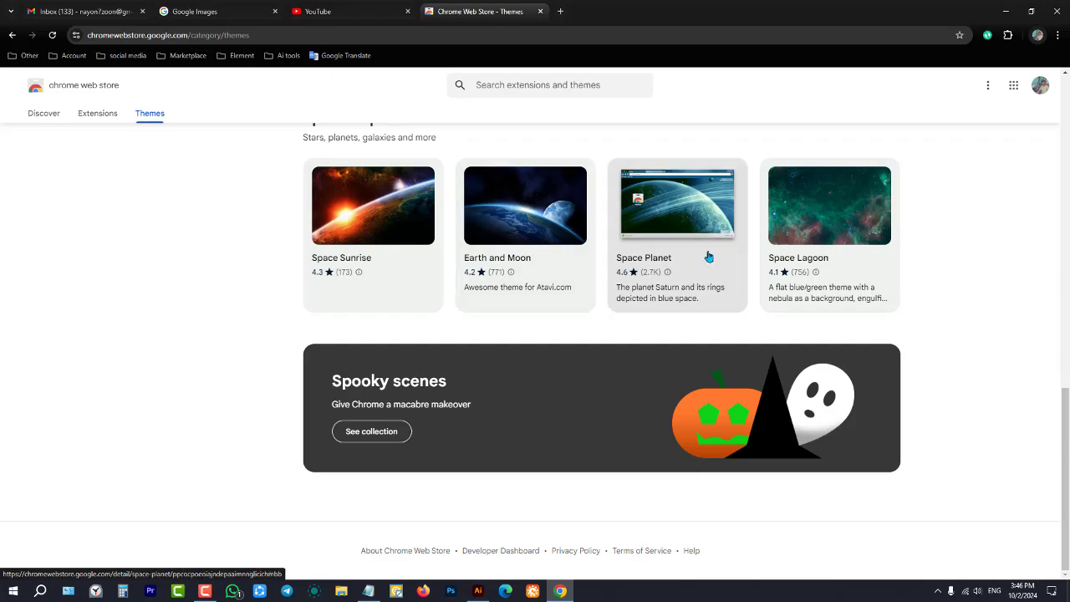
pyautogui.scroll(8, 573, 255)
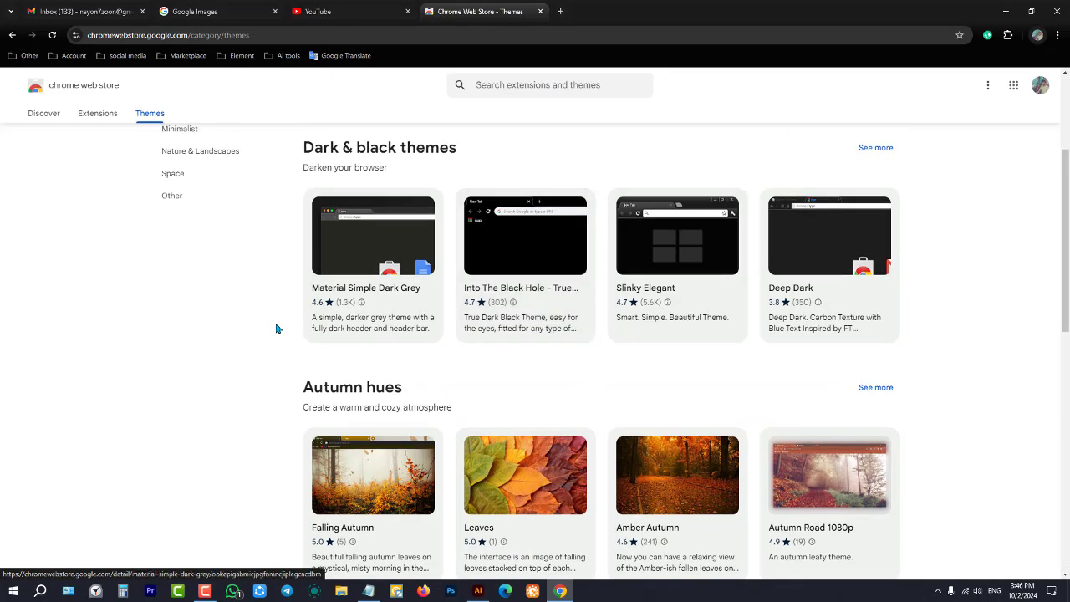
pyautogui.scroll(3, 251, 339)
# Step: Open the Extensions category of the Chrome Web Store and look through the featured extensions
pyautogui.click(106, 117)
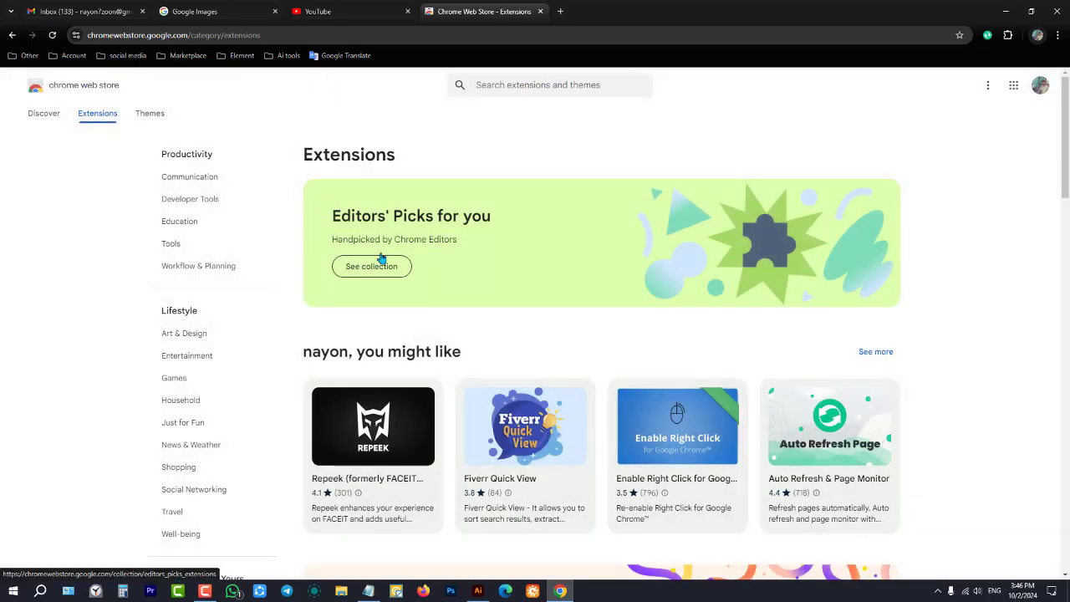
pyautogui.scroll(-2, 468, 268)
pyautogui.scroll(-4, 447, 375)
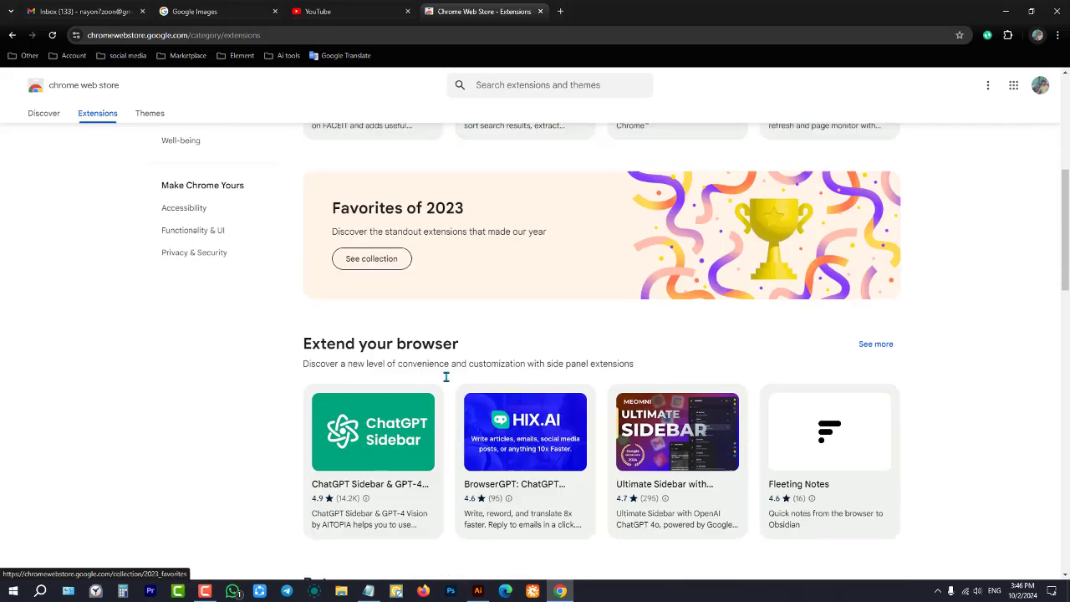
pyautogui.scroll(-2, 477, 375)
pyautogui.scroll(2, 477, 361)
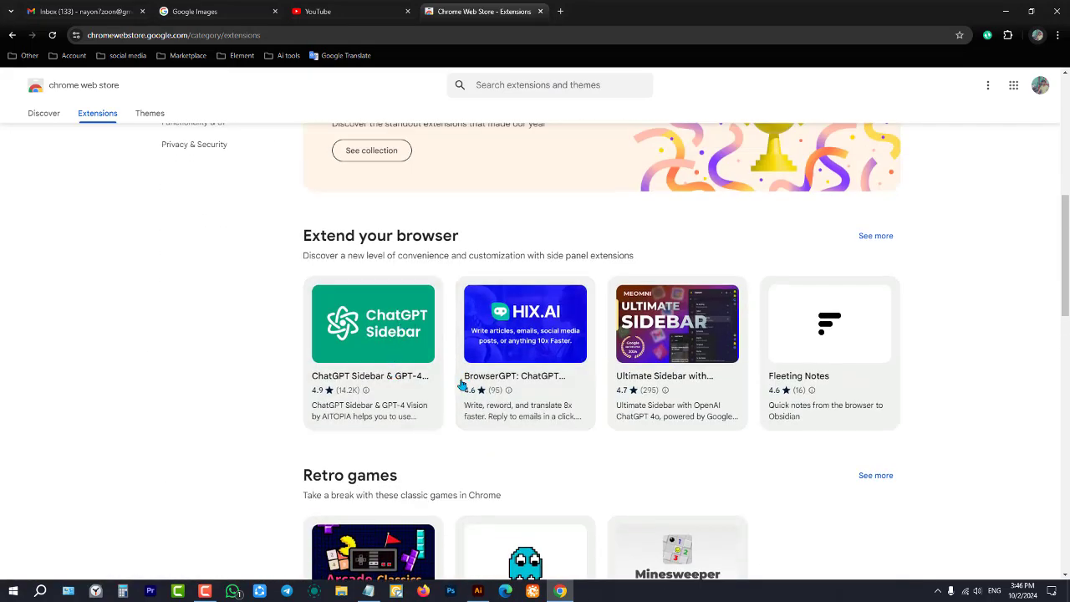
pyautogui.scroll(-4, 604, 399)
pyautogui.scroll(10, 554, 345)
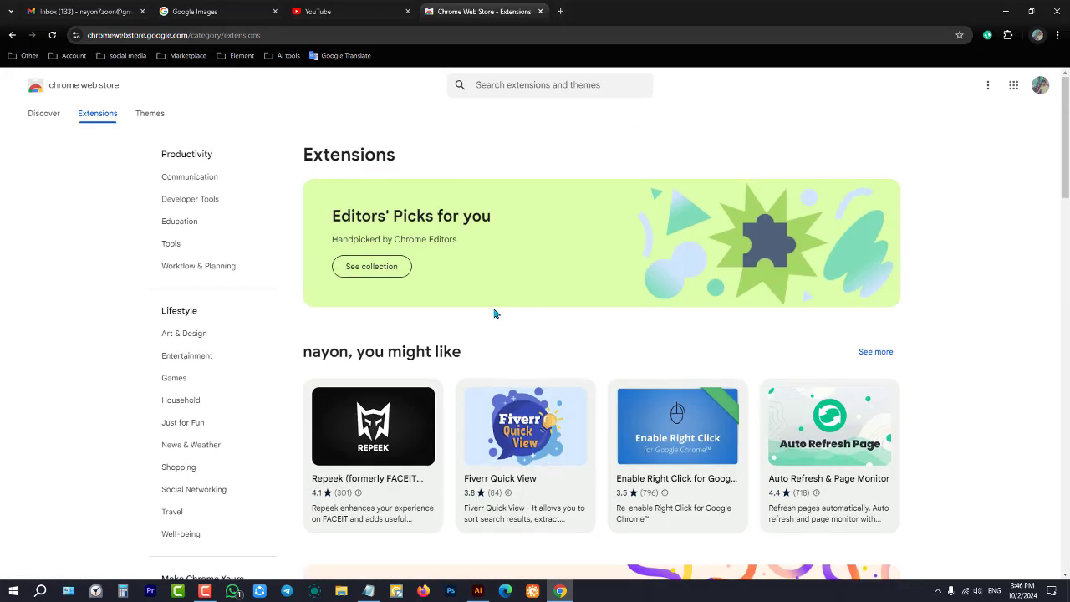
# Step: Look up "youtube" in the Chrome Web Store search to view the suggested extensions, and clear the search
pyautogui.click(562, 89)
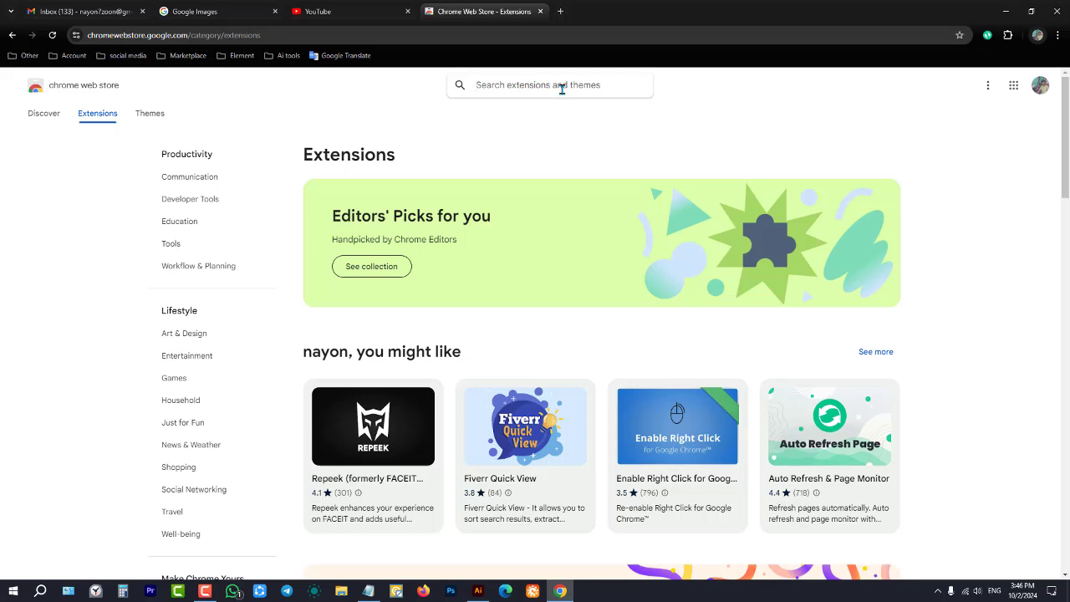
pyautogui.write('you')
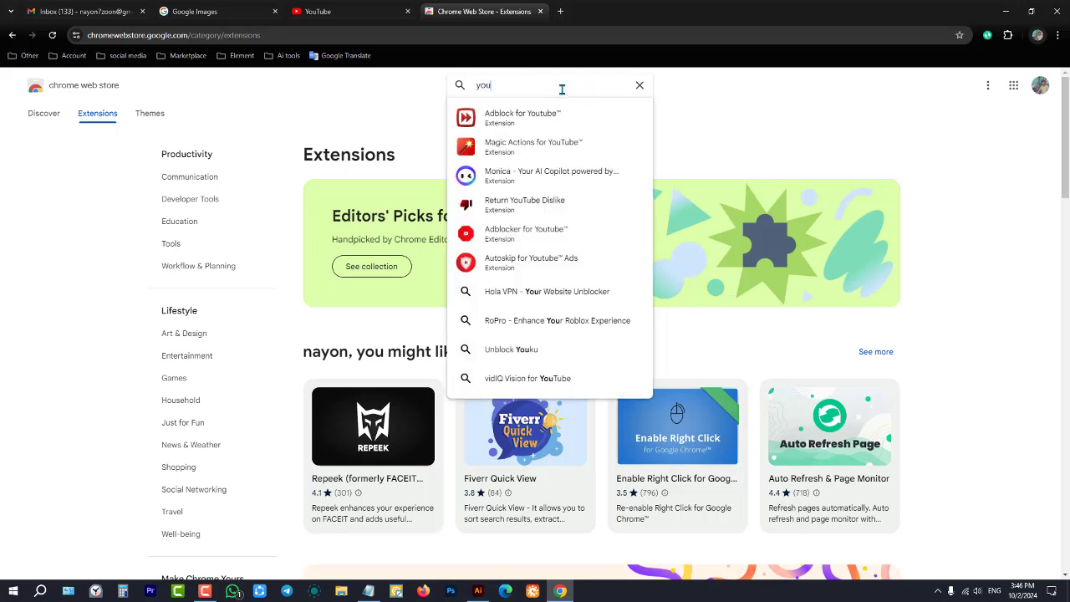
pyautogui.write('tube')
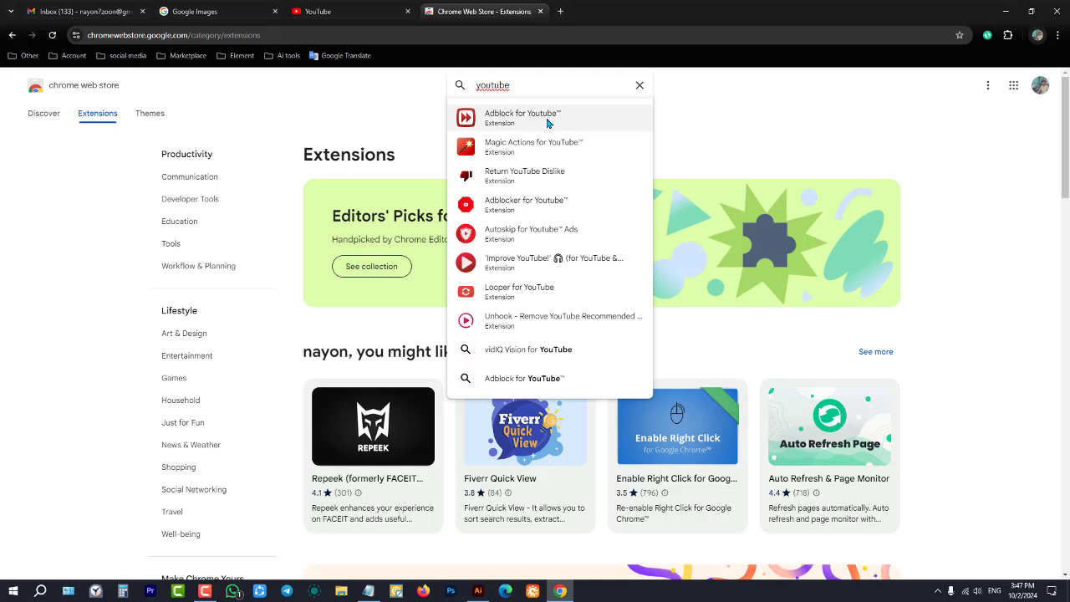
pyautogui.click(641, 86)
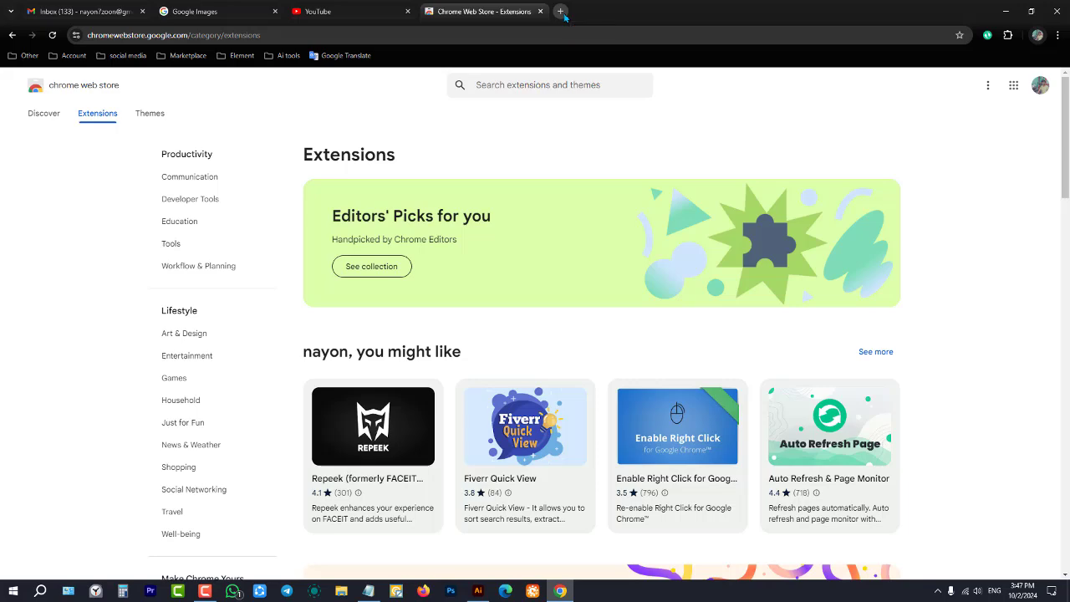
# Step: Switch to the YouTube tab, open the account's own channel page, pause its intro video, and look over the subscriber count and videos
pyautogui.click(359, 12)
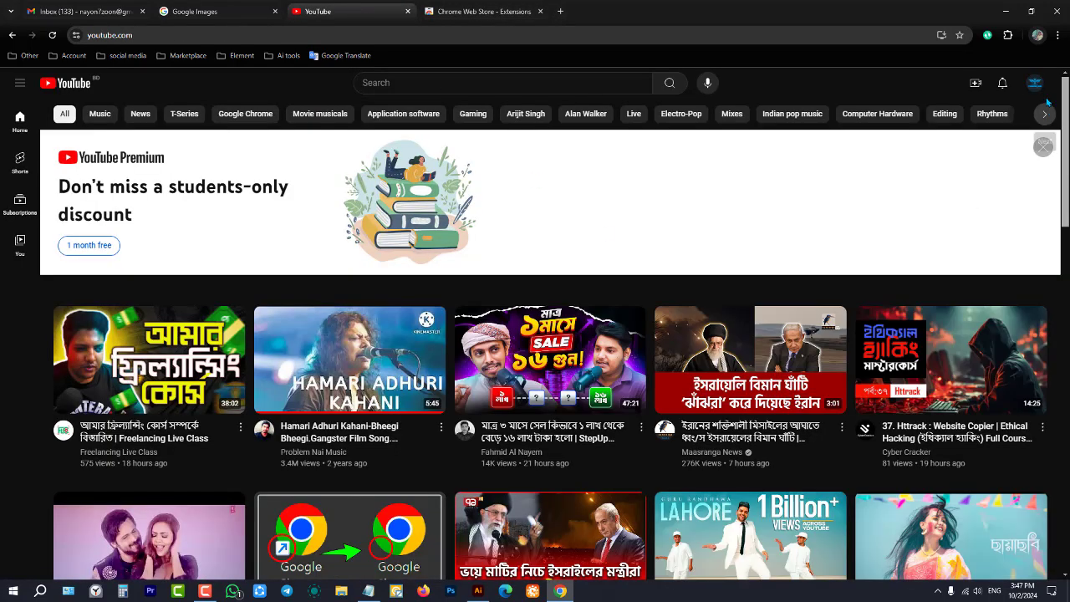
pyautogui.click(1035, 83)
pyautogui.click(950, 145)
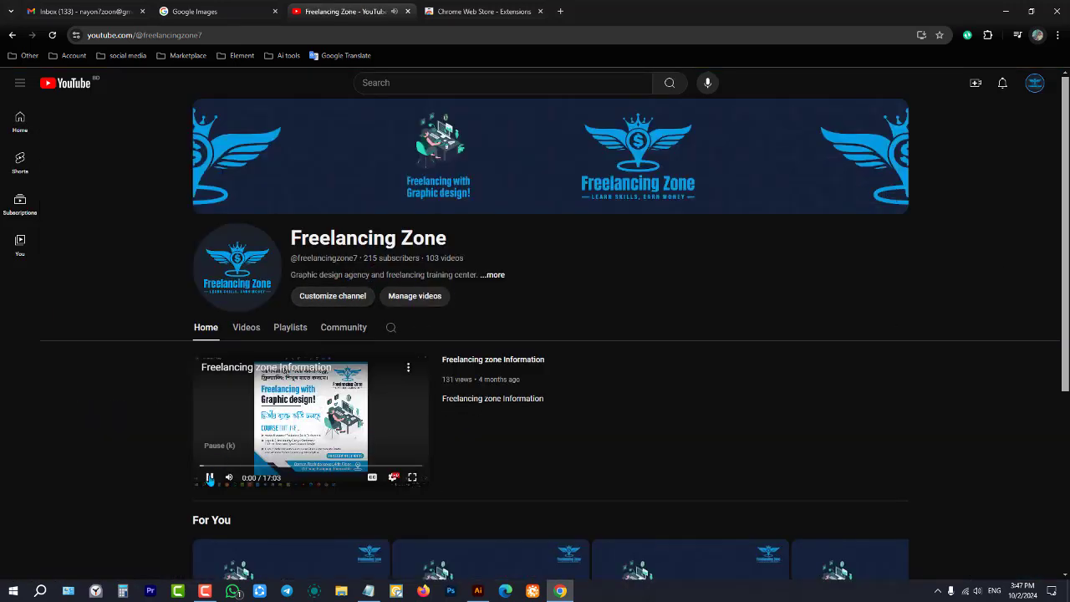
pyautogui.doubleClick(370, 258)
pyautogui.scroll(-2, 244, 332)
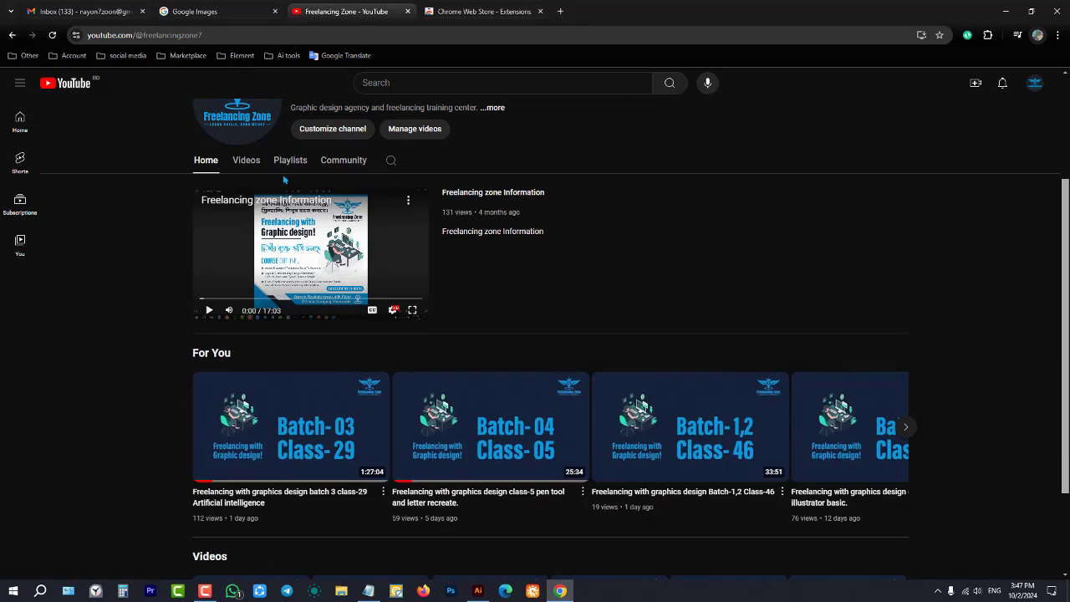
pyautogui.scroll(-2, 404, 265)
pyautogui.scroll(4, 404, 265)
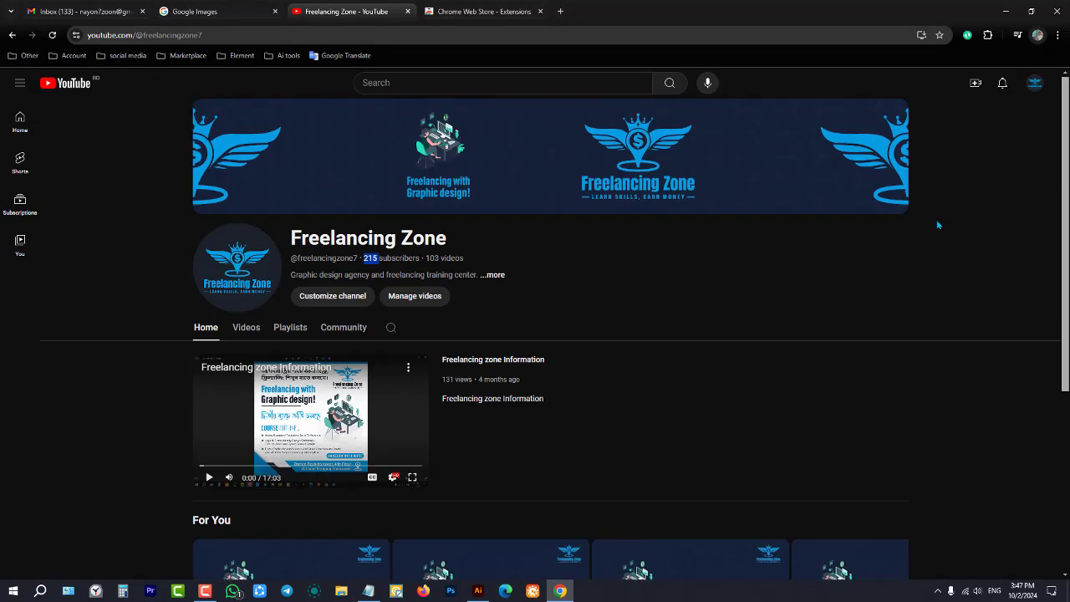
# Step: Open YouTube Studio for the Freelancing Zone channel
pyautogui.click(1035, 83)
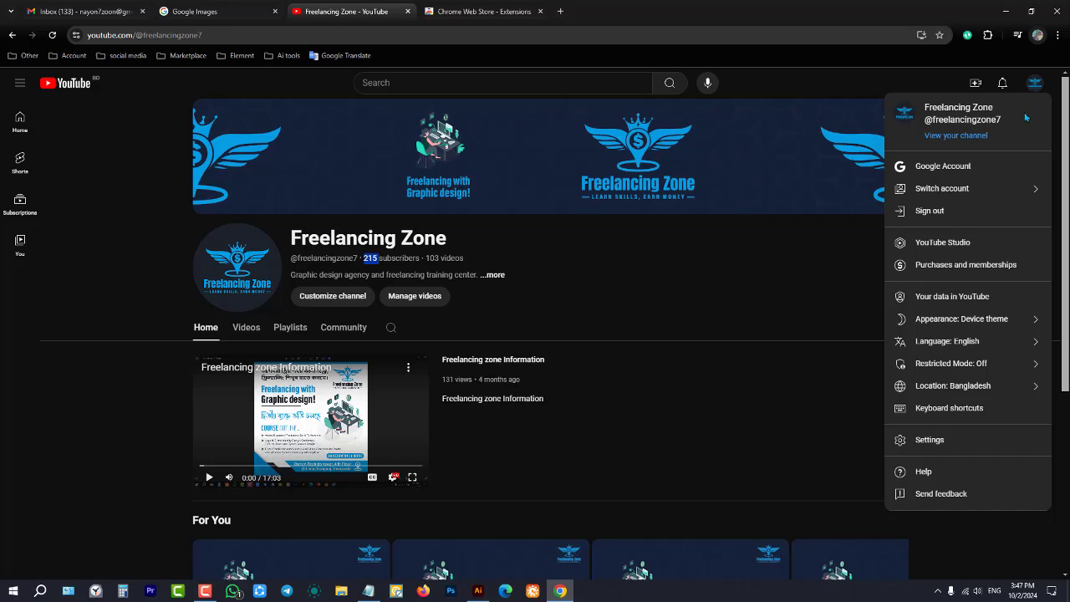
pyautogui.click(932, 244)
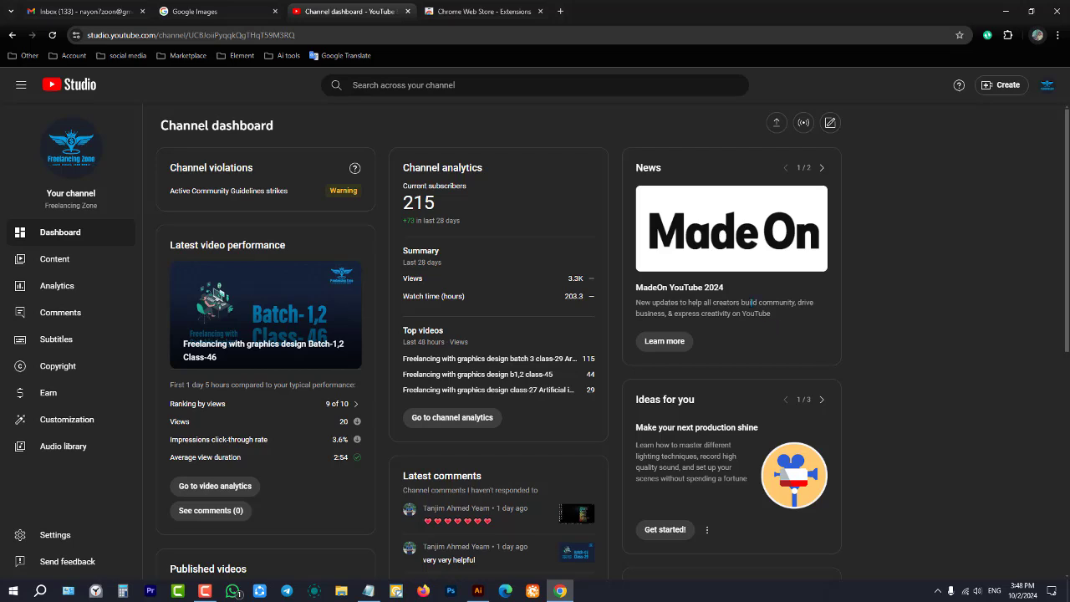
# Step: Examine the subscriber growth and the views and watch-time summary on the channel dashboard
pyautogui.doubleClick(406, 218)
pyautogui.moveTo(563, 298); pyautogui.dragTo(585, 304)
pyautogui.click(566, 295)
# Step: Close the Chrome Web Store tab and open a new blank tab
pyautogui.click(483, 11)
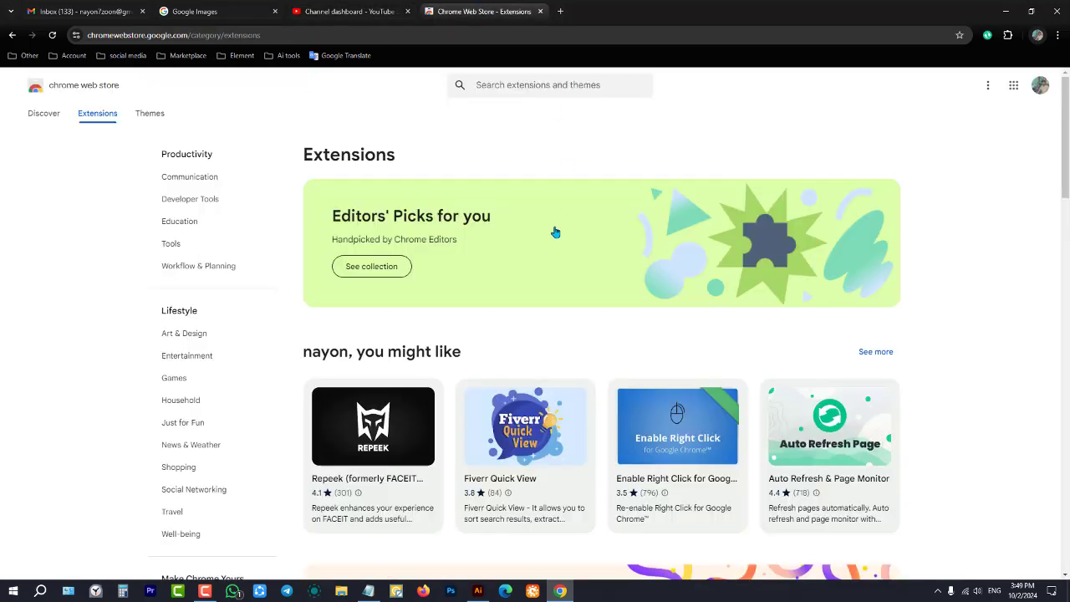
pyautogui.click(540, 11)
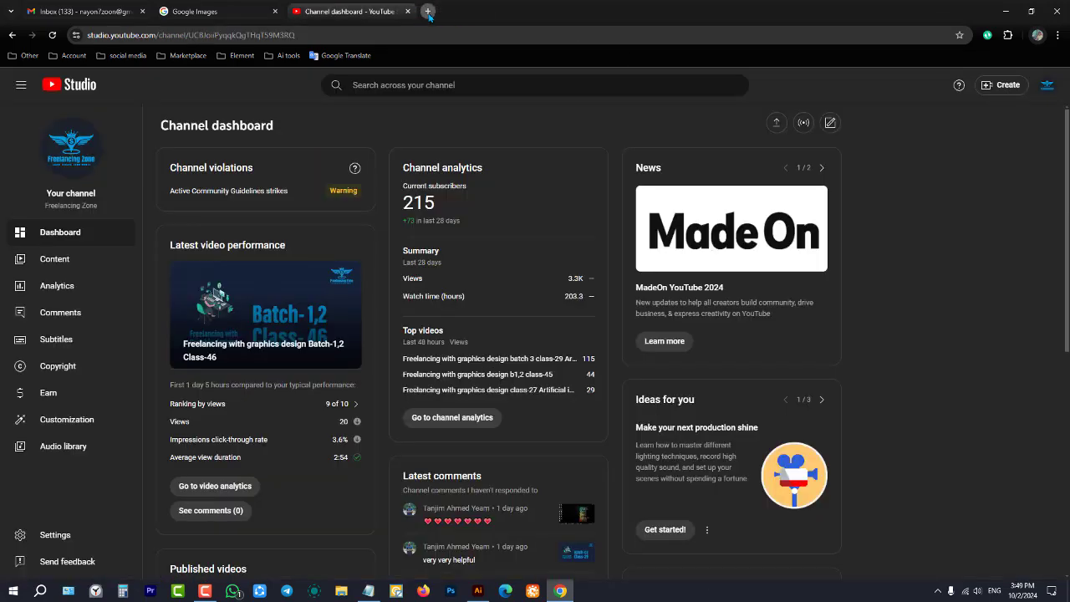
pyautogui.click(426, 10)
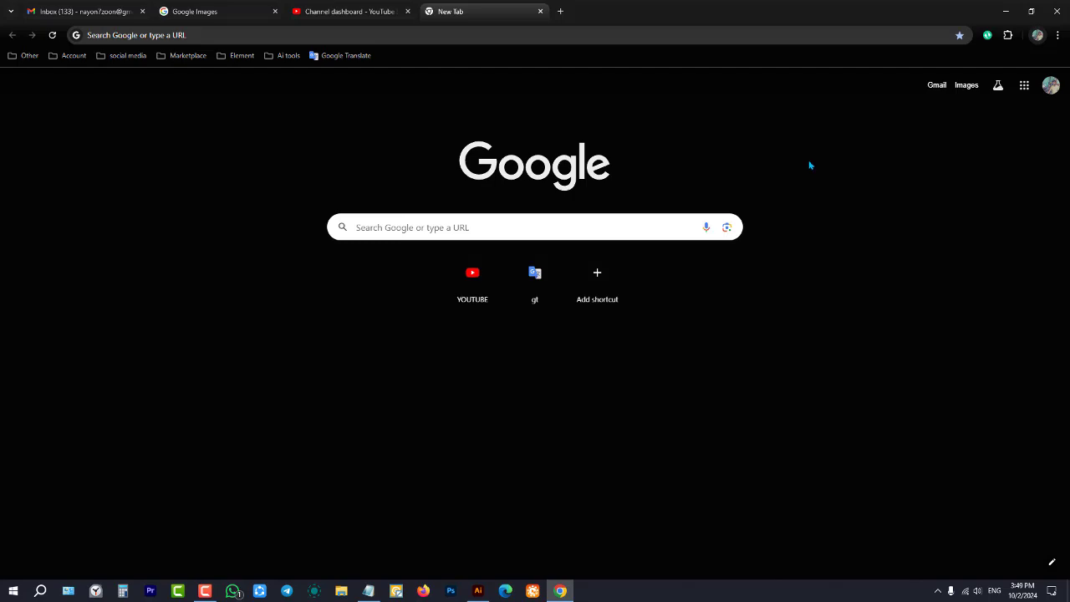
# Step: Revisit the YouTube Studio dashboard and the Google Images tab, and close the browser window
pyautogui.click(352, 11)
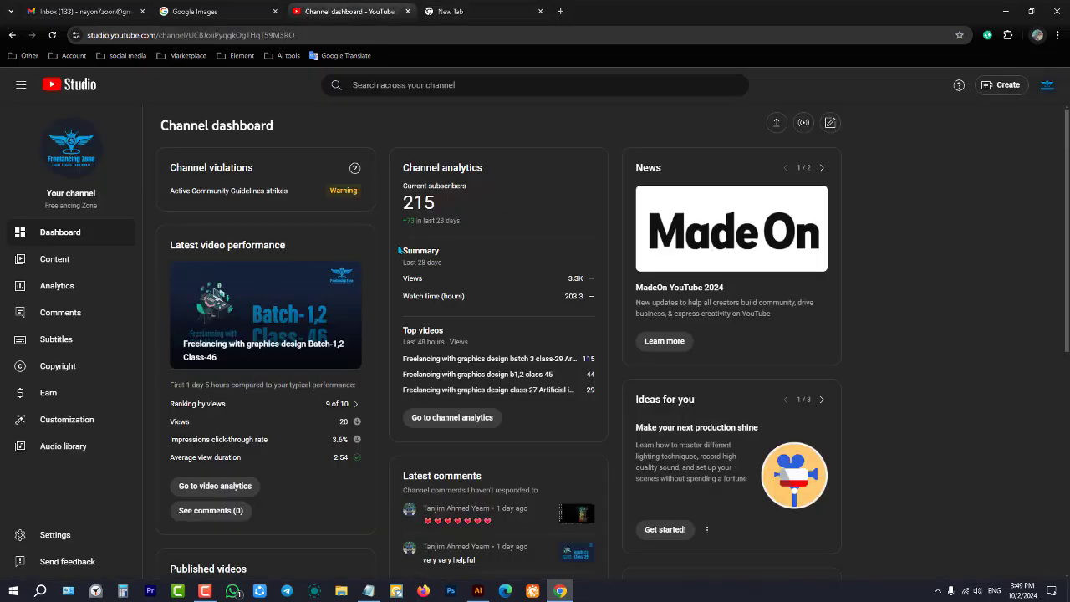
pyautogui.scroll(-5, 476, 219)
pyautogui.scroll(5, 482, 219)
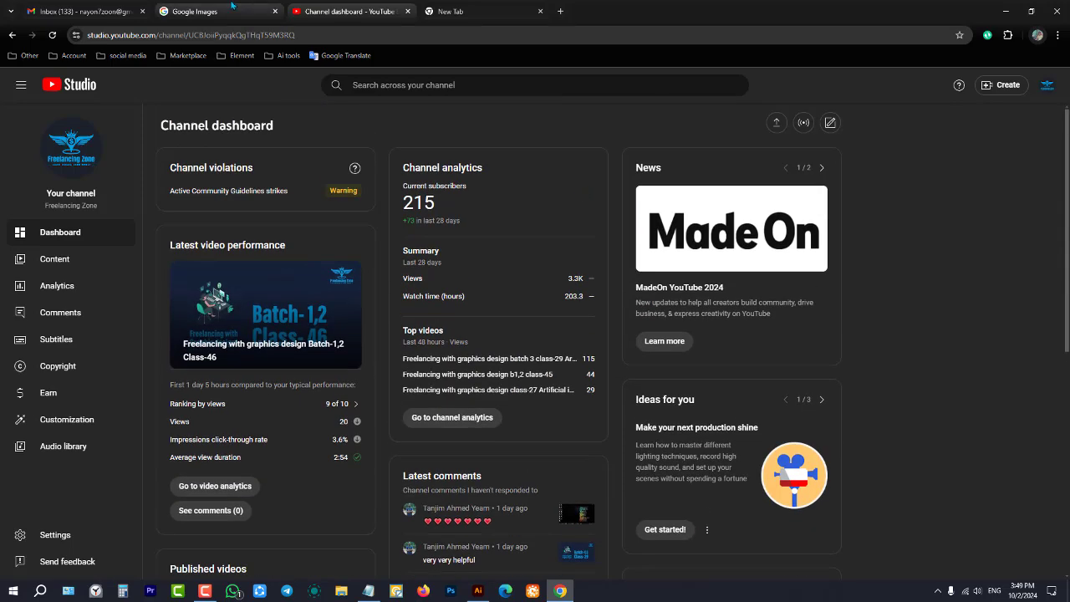
pyautogui.click(209, 10)
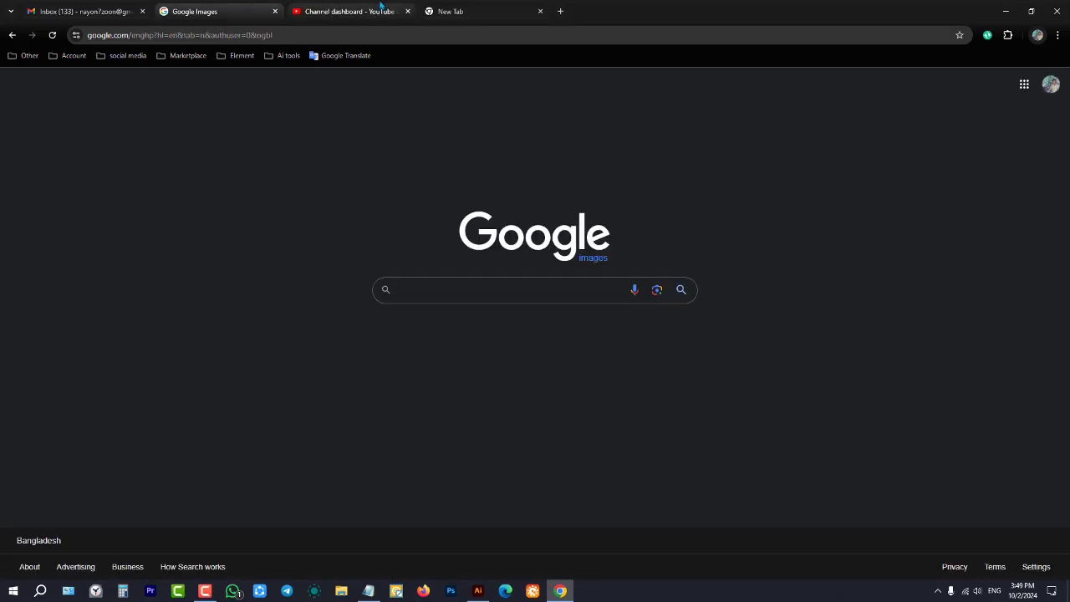
pyautogui.click(1051, 11)
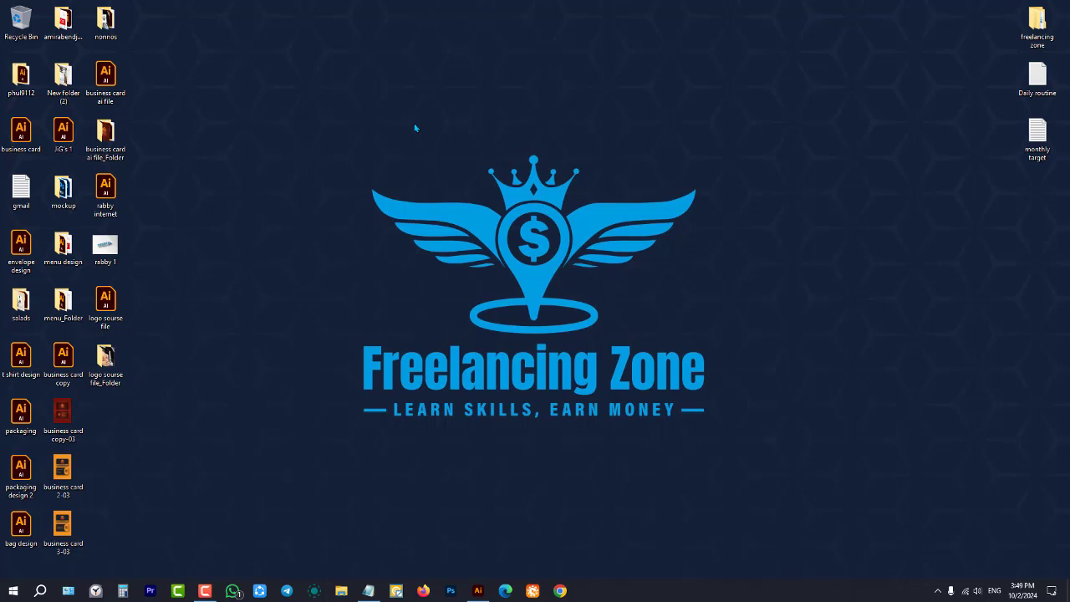
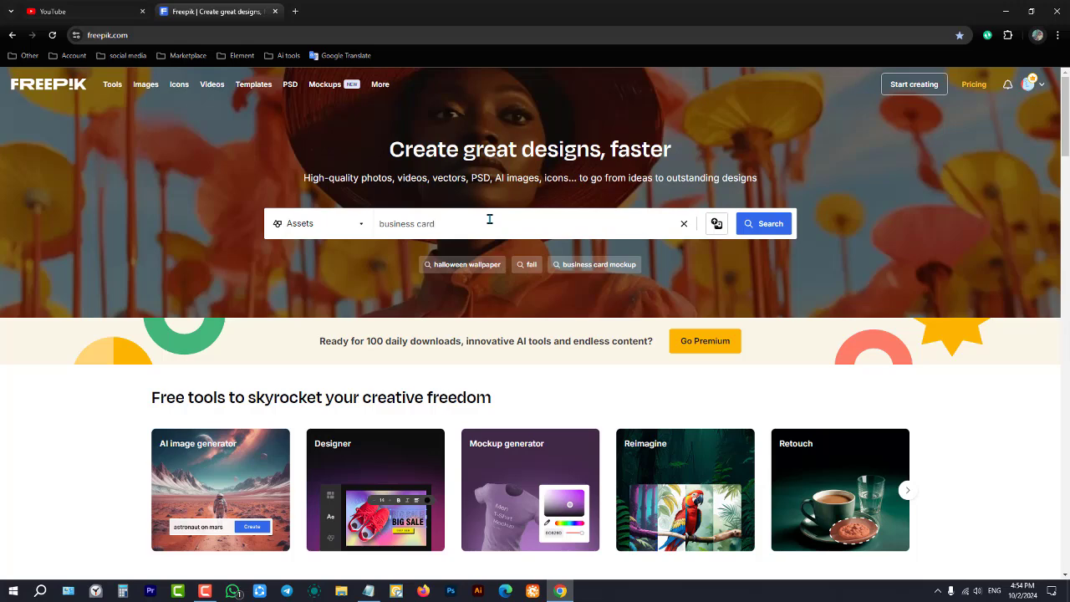
# Step: Search Freepik for "business card" and filter the results to vectors with a free license
pyautogui.press('Return')
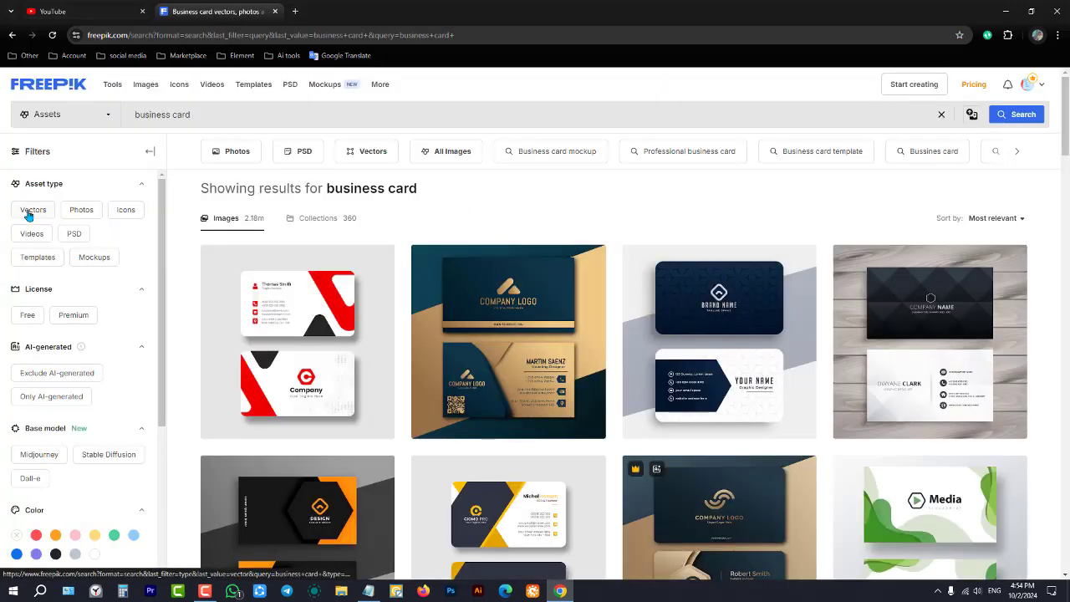
pyautogui.click(31, 212)
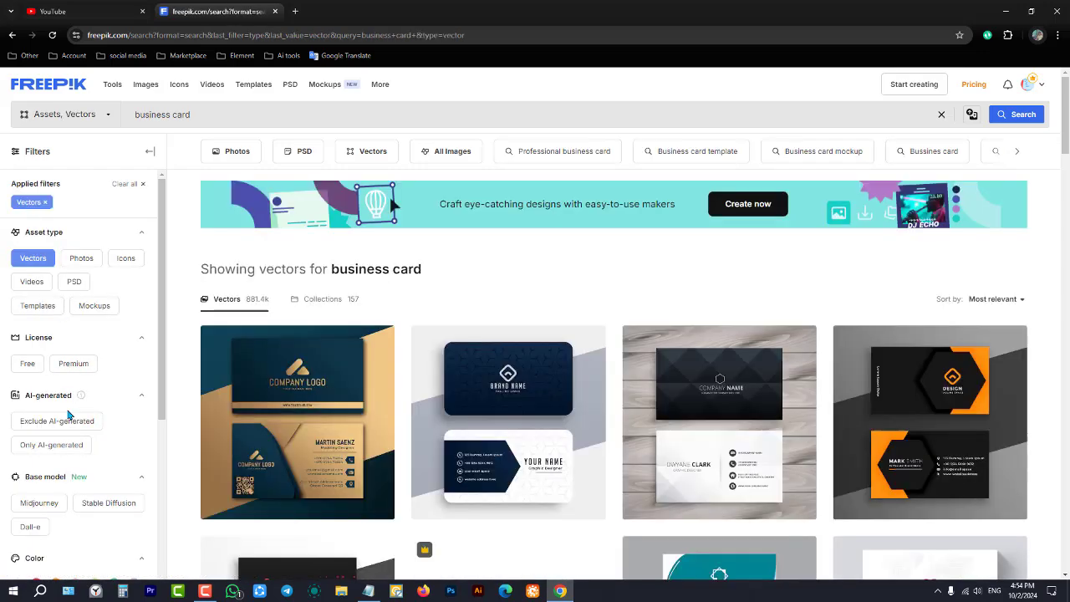
pyautogui.click(28, 363)
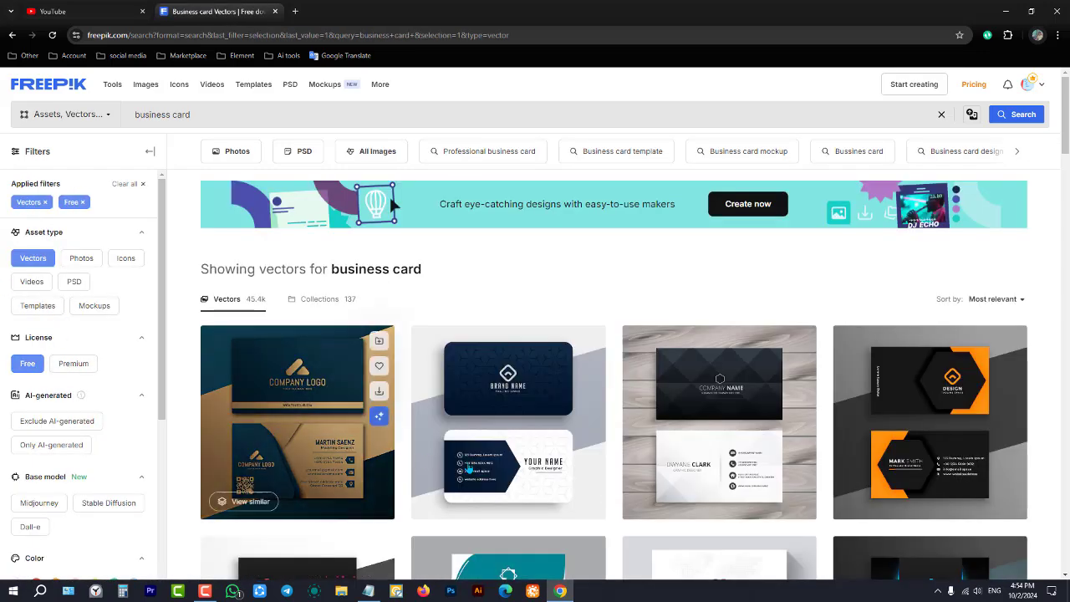
# Step: Look through the free business card vector results for design ideas, and minimise the browser
pyautogui.scroll(-5, 475, 304)
pyautogui.scroll(3, 475, 304)
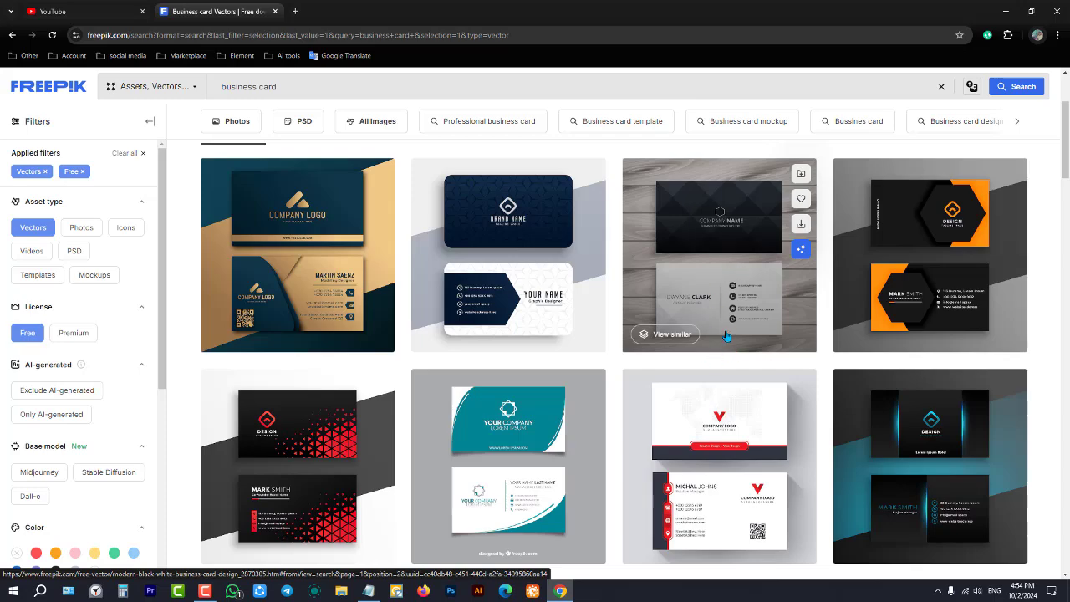
pyautogui.scroll(-3, 726, 335)
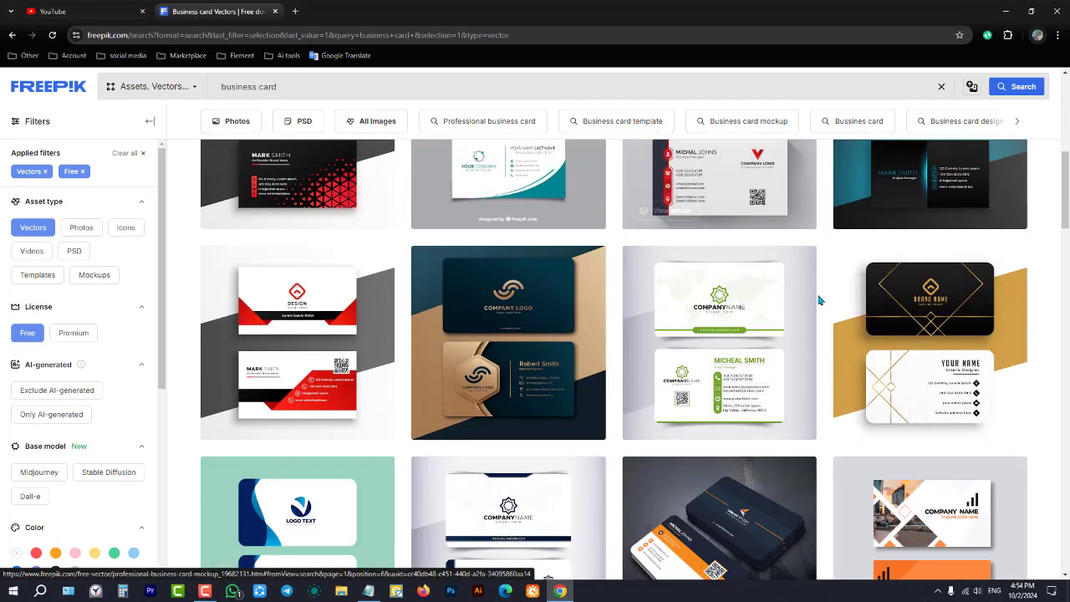
pyautogui.scroll(-3, 819, 300)
pyautogui.scroll(10, 733, 134)
pyautogui.click(1006, 11)
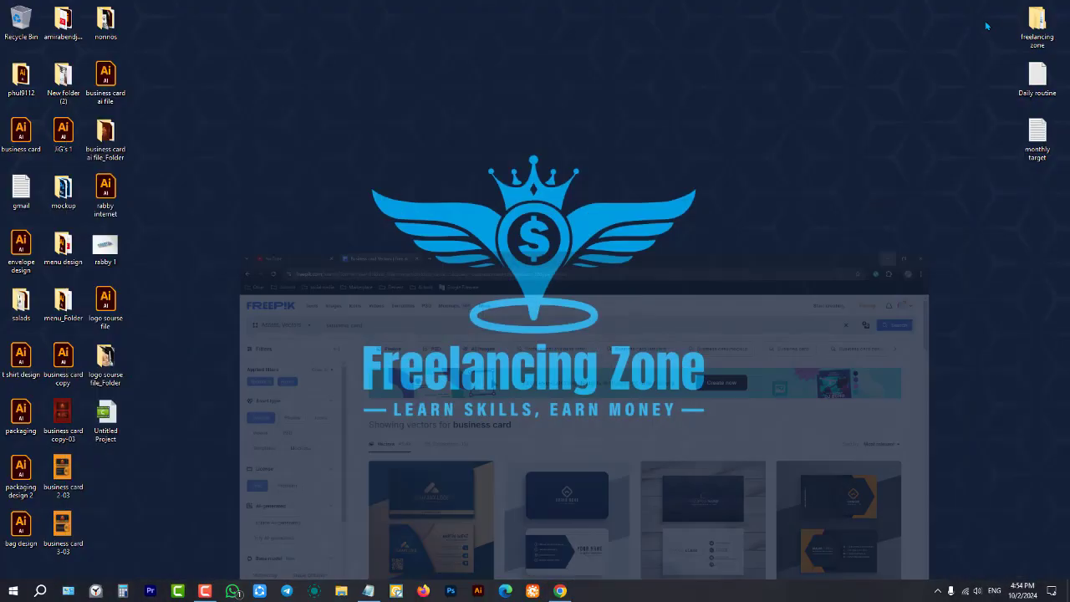
# Step: Refresh the desktop, view the business card images starting from business card copy-03, and close the photo viewer
pyautogui.rightClick(736, 189)
pyautogui.click(776, 219)
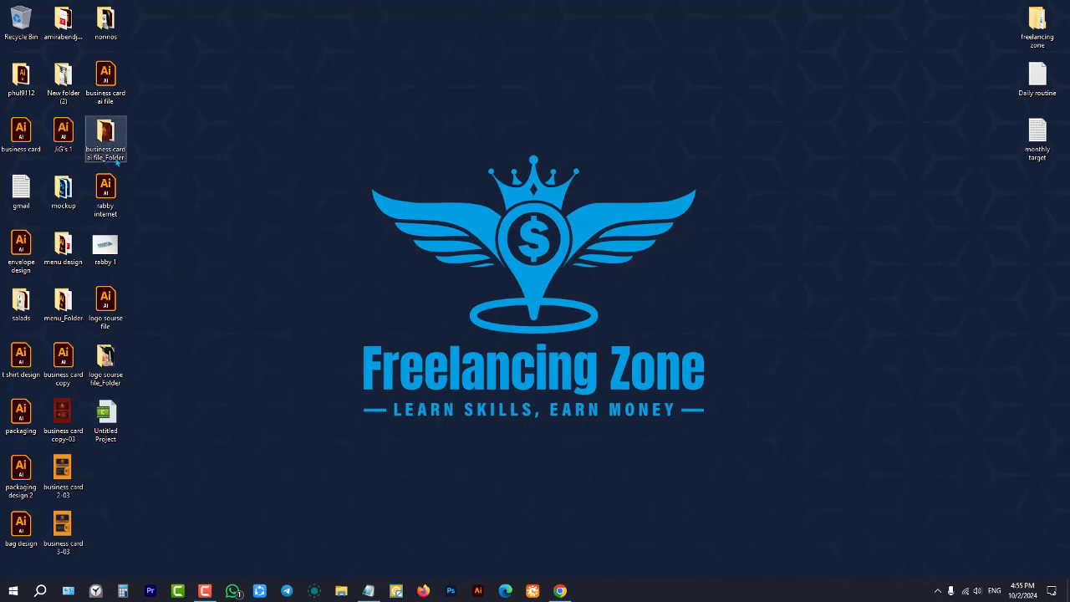
pyautogui.doubleClick(75, 421)
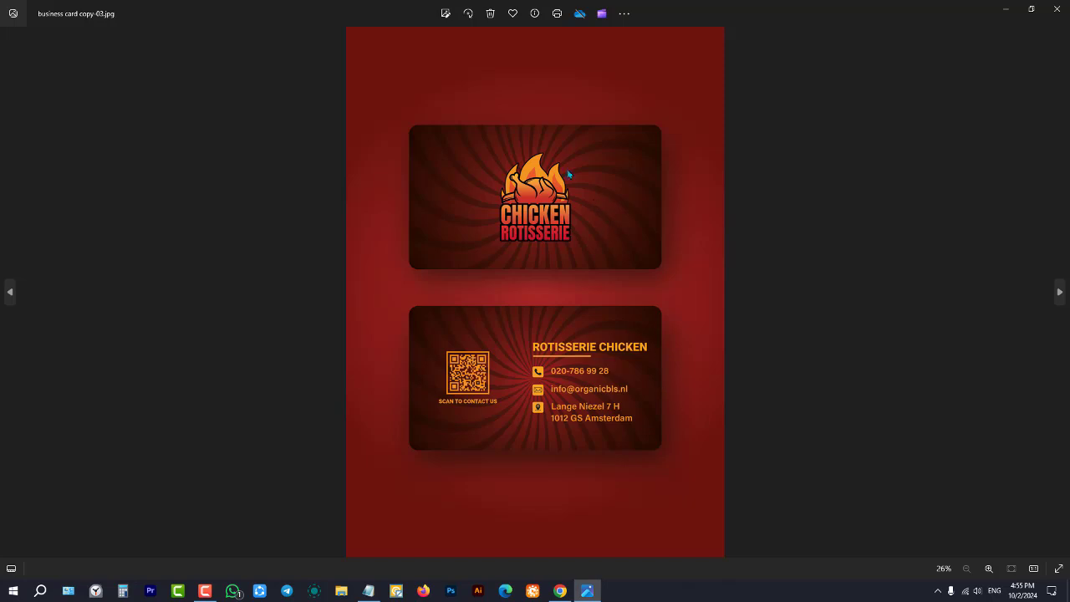
pyautogui.click(1059, 291)
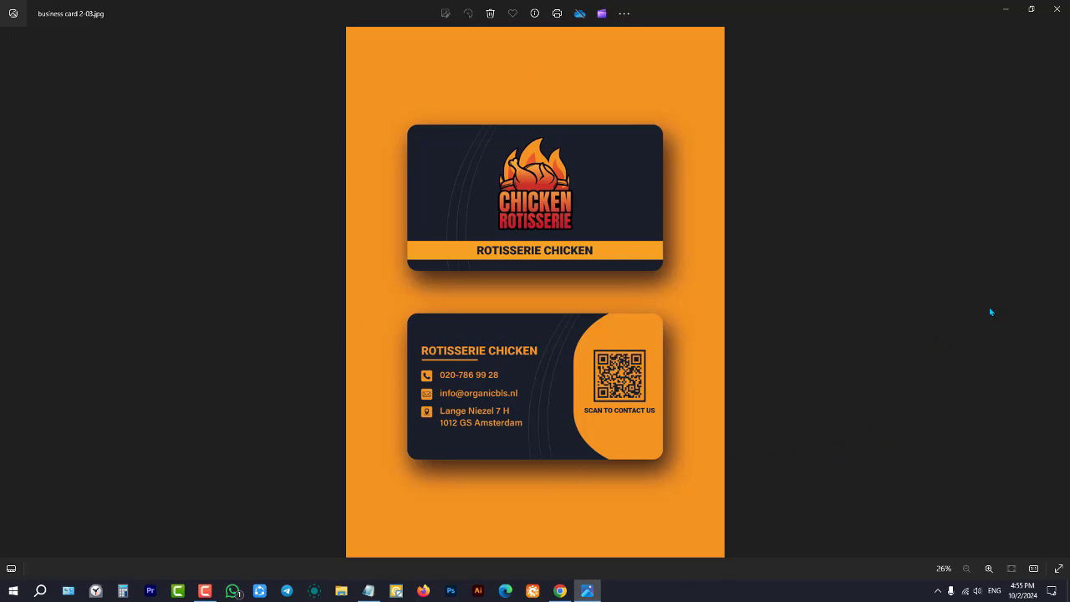
pyautogui.click(1058, 291)
pyautogui.click(1056, 8)
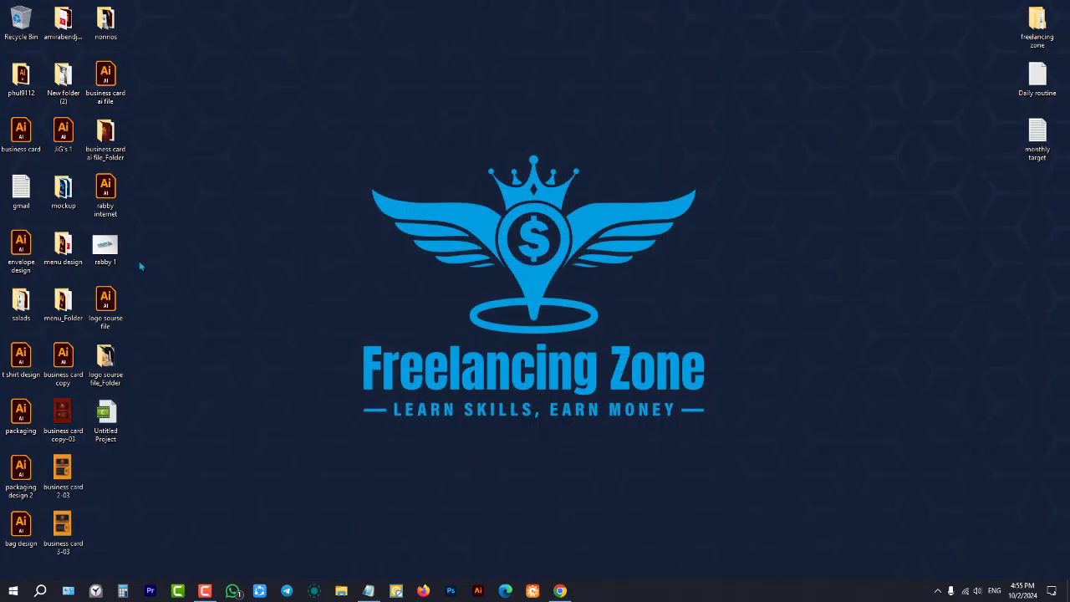
# Step: Open the business card ai file_Folder and preview the images business card-01 and business card-02
pyautogui.doubleClick(105, 143)
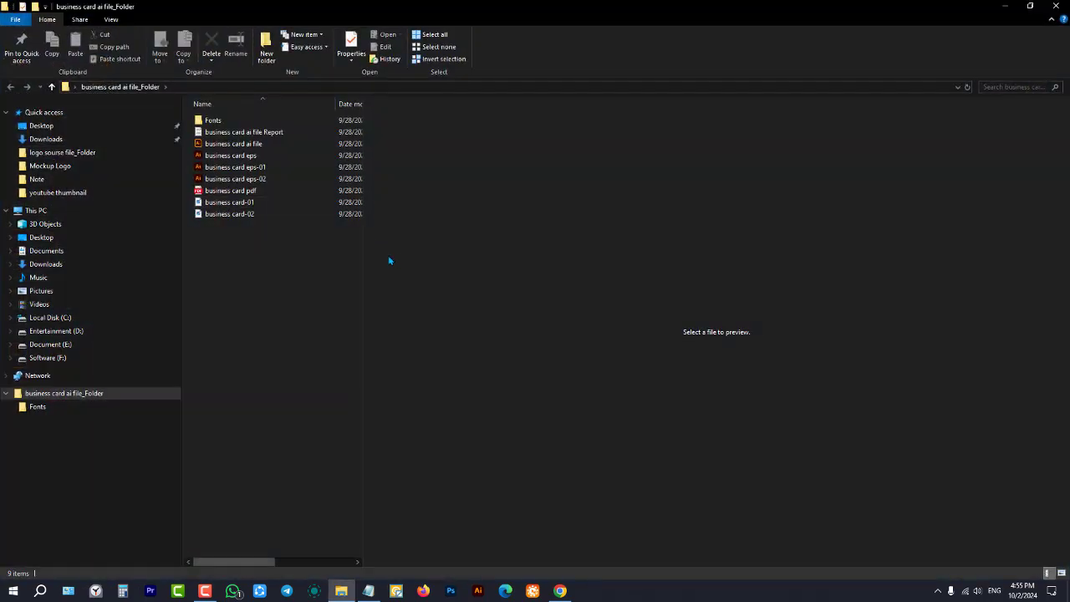
pyautogui.click(230, 202)
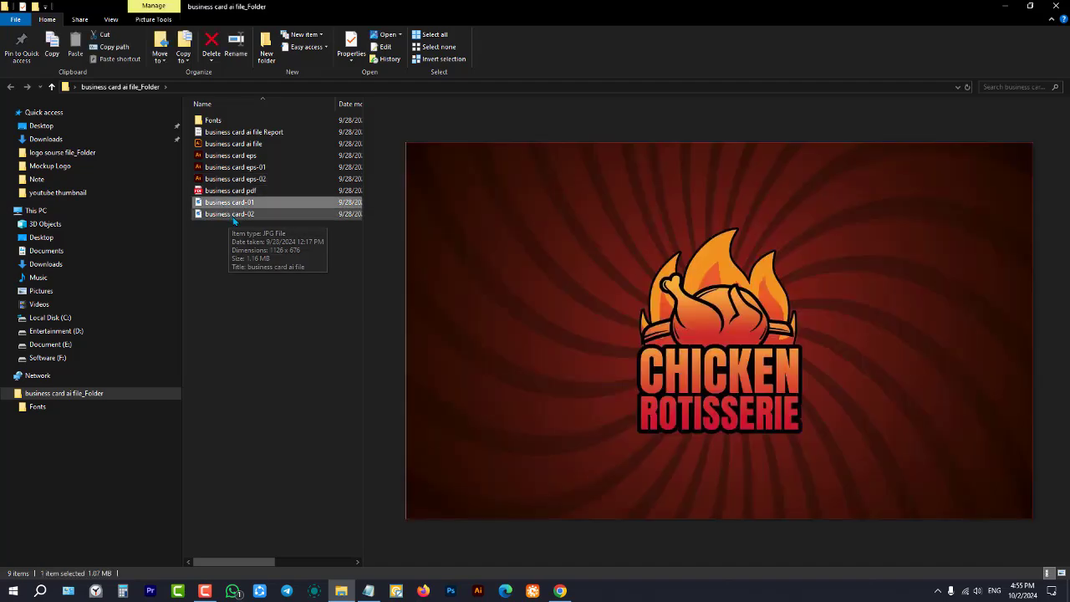
pyautogui.click(233, 216)
# Step: Preview both pages of the business card pdf in the folder, and close the folder window
pyautogui.press('Up')
pyautogui.press('Up')
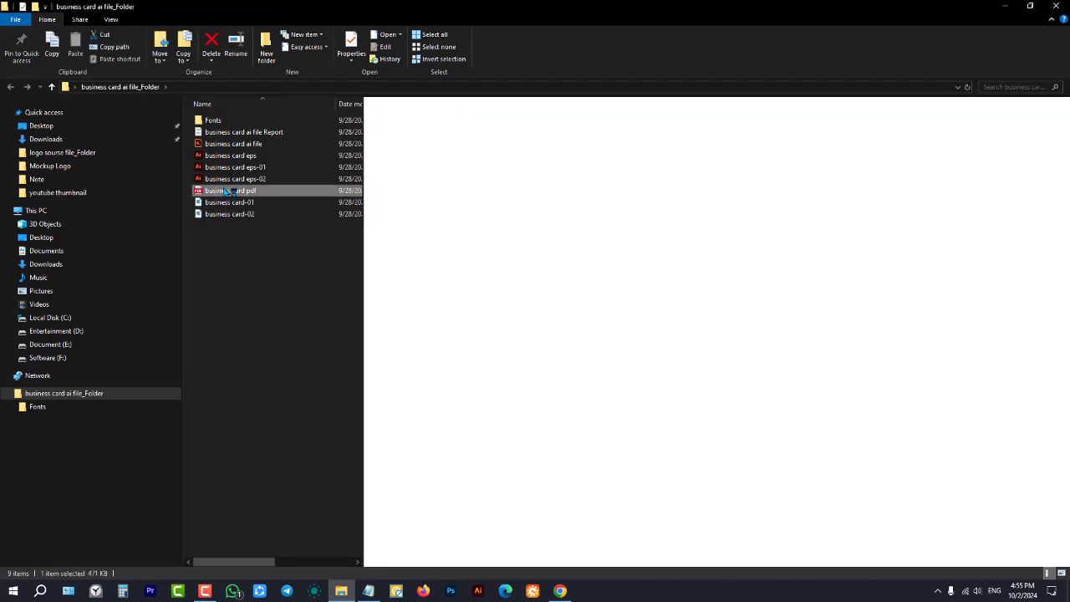
pyautogui.scroll(-5, 644, 243)
pyautogui.scroll(3, 640, 251)
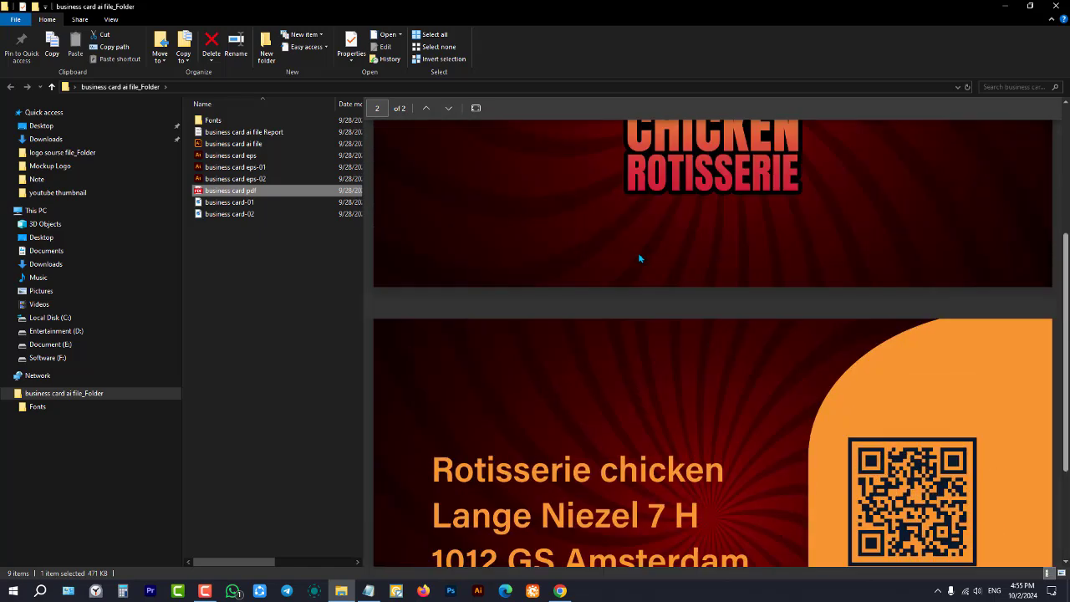
pyautogui.scroll(-3, 640, 255)
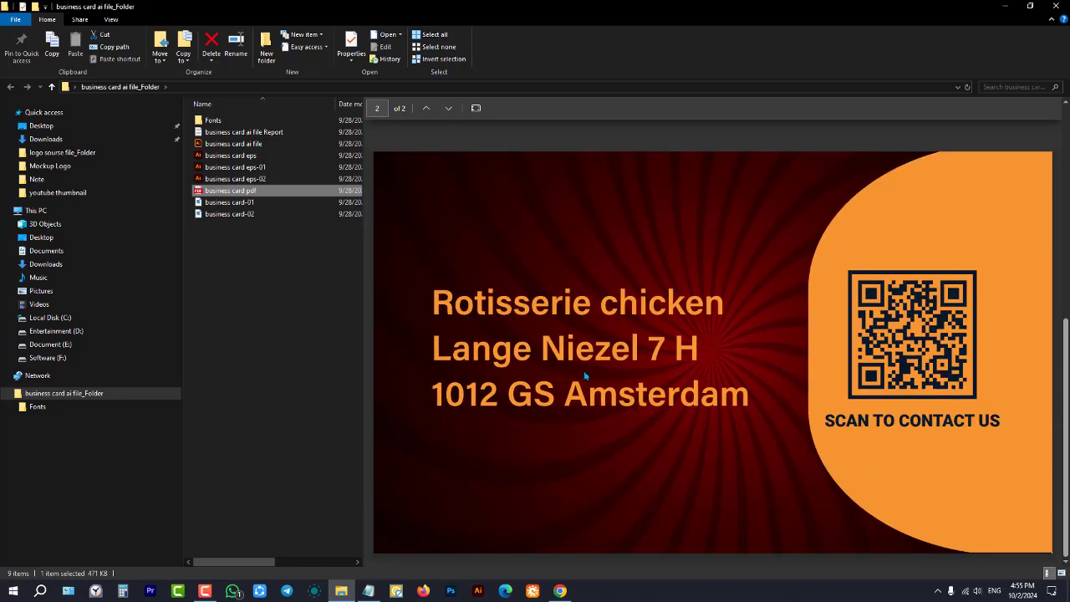
pyautogui.scroll(3, 548, 366)
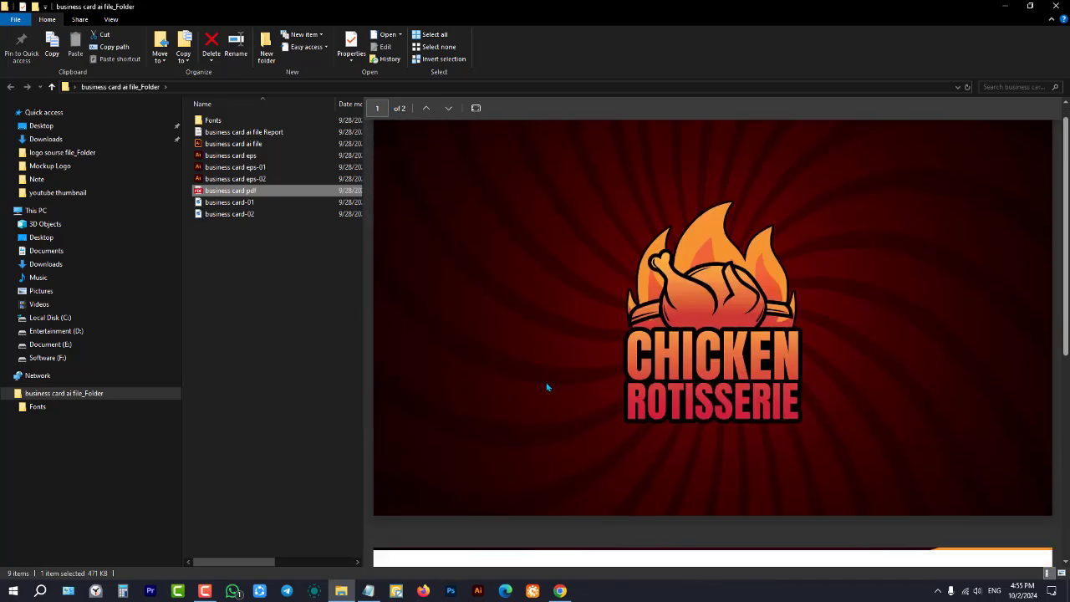
pyautogui.scroll(-3, 547, 388)
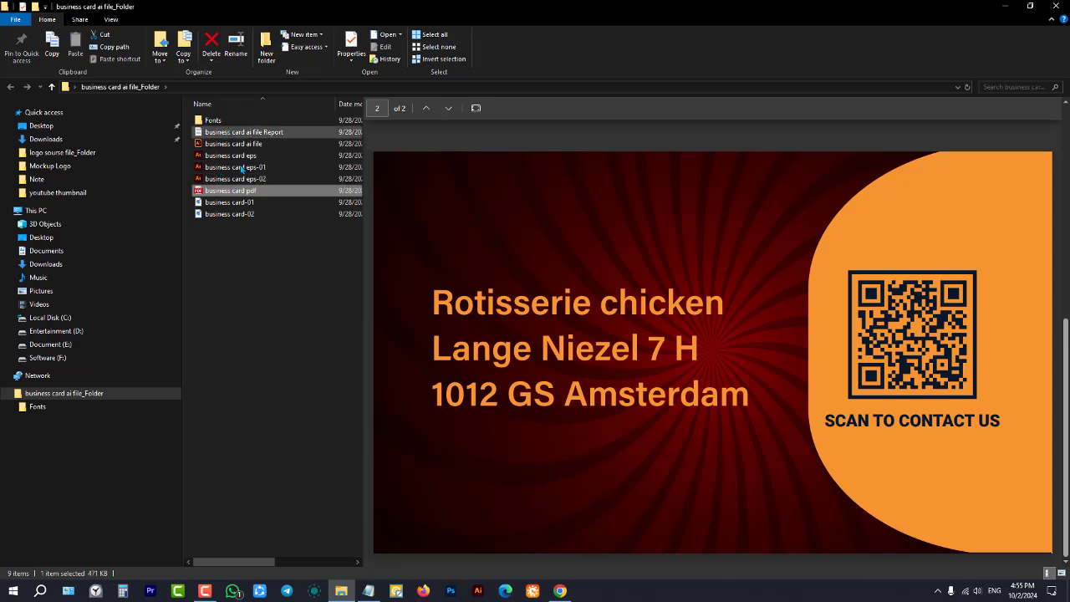
pyautogui.click(270, 290)
pyautogui.click(1054, 6)
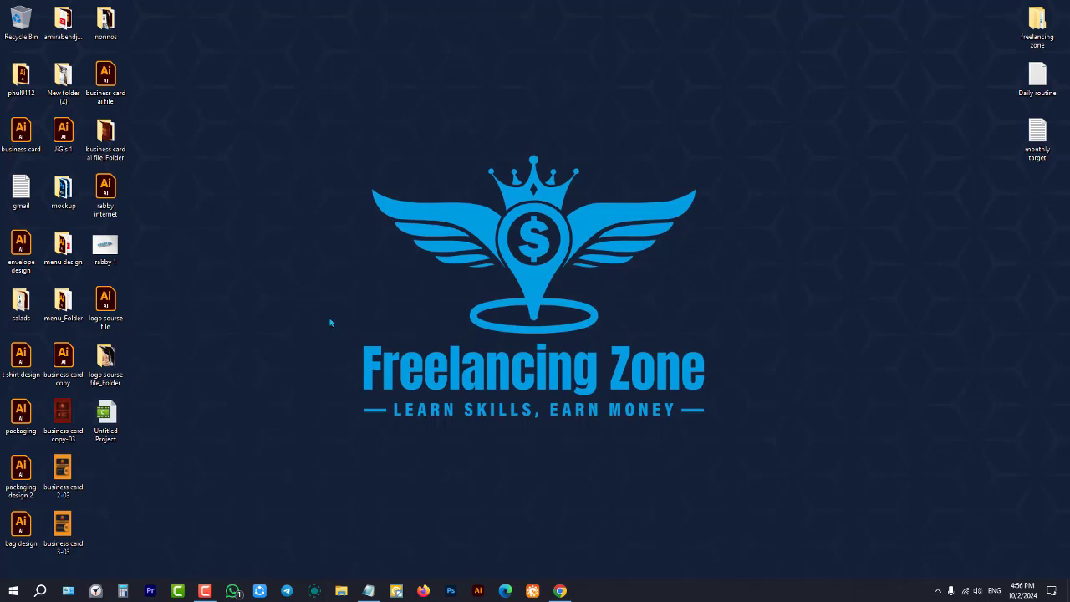
# Step: Open the business card copy file in Illustrator, inspect the front and back card designs, then close the document and minimise Illustrator
pyautogui.click(58, 361)
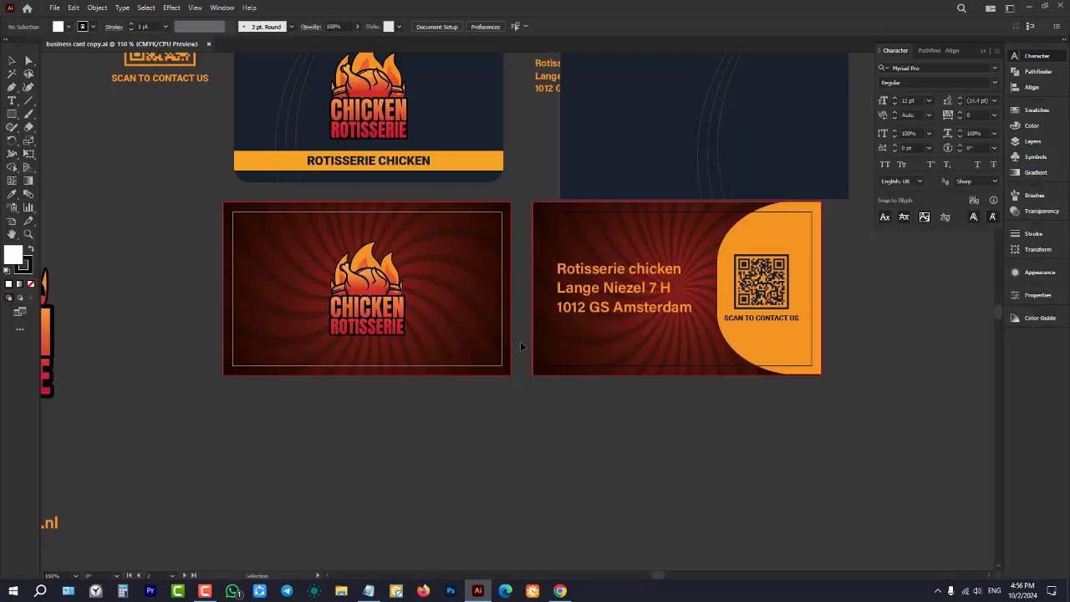
pyautogui.scroll(-3, 497, 365)
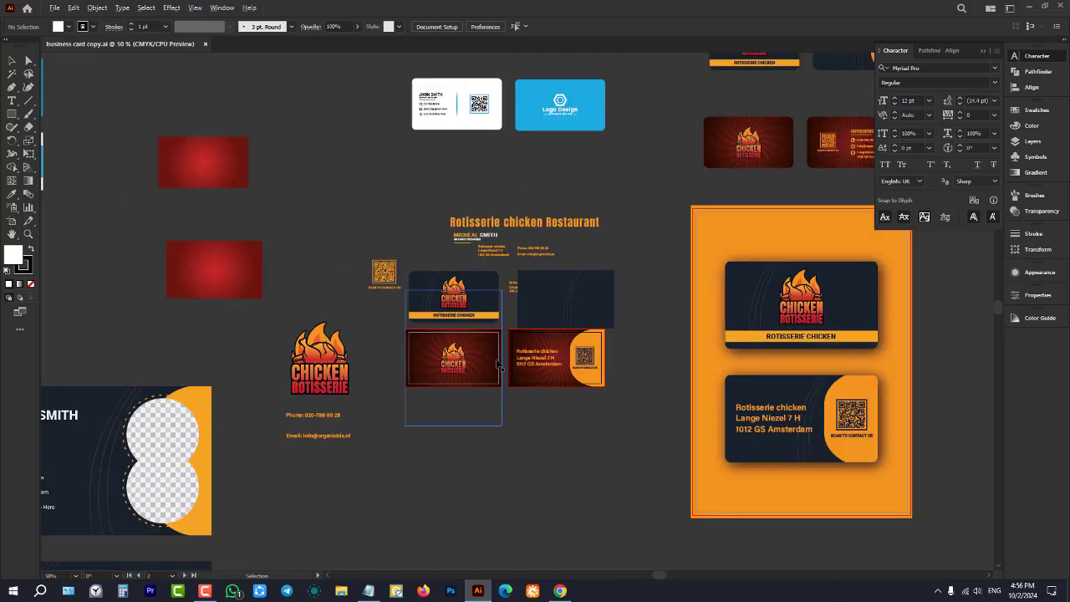
pyautogui.scroll(5, 499, 366)
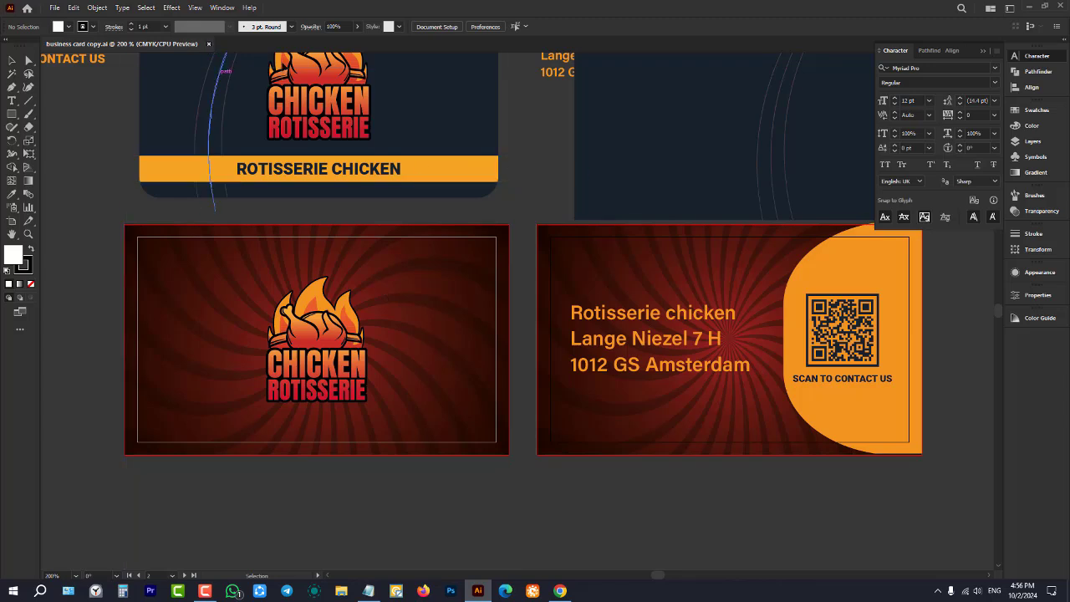
pyautogui.hotkey('ctrl', 'w')
pyautogui.click(1026, 7)
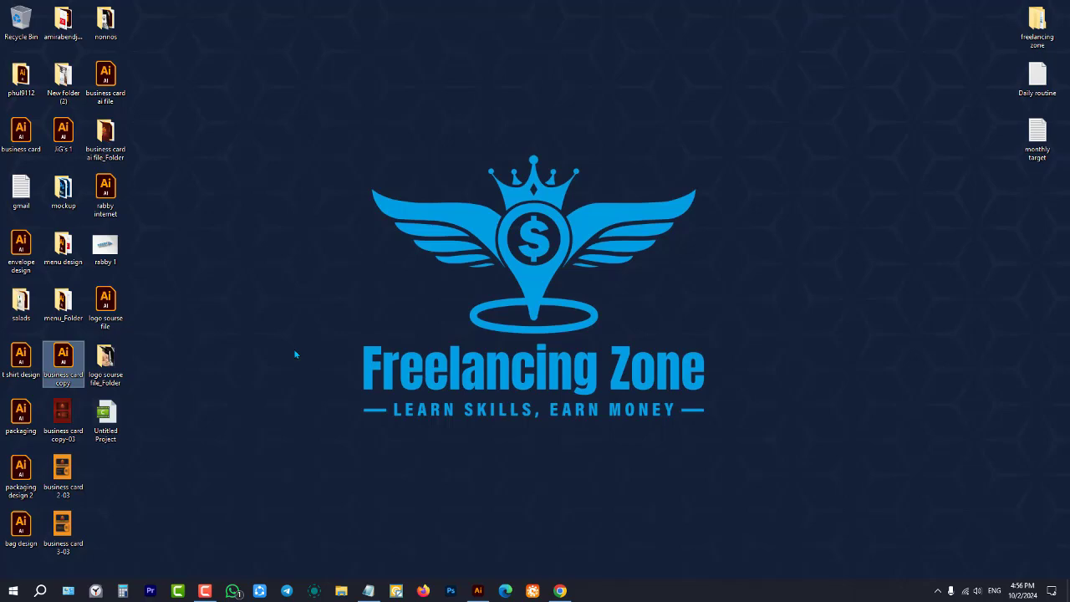
# Step: View the business card copy-03 image again, and reopen the business card copy file in Illustrator to examine its card layouts
pyautogui.doubleClick(52, 431)
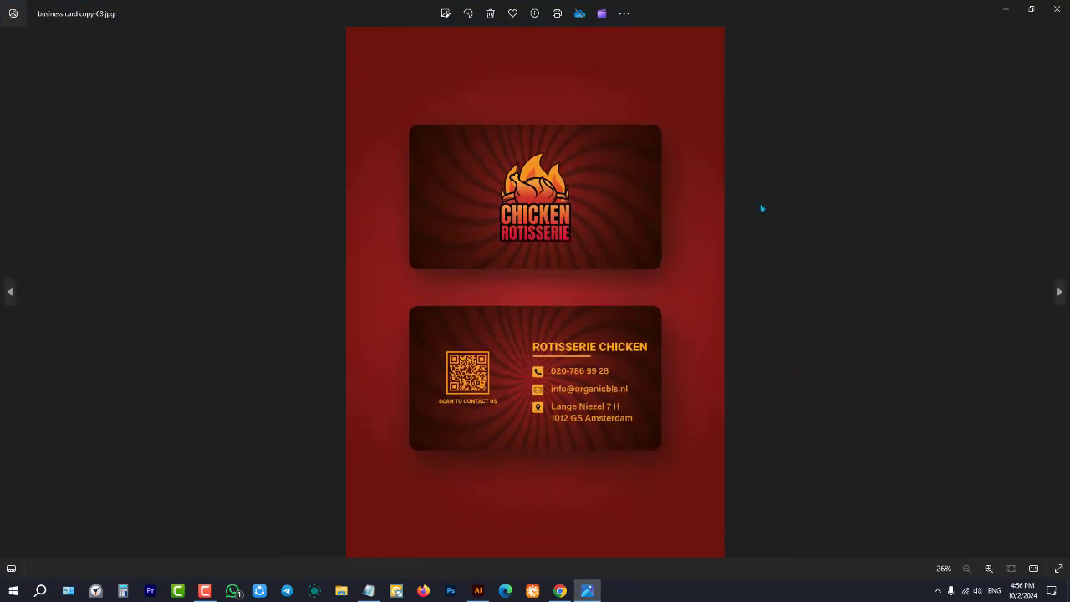
pyautogui.click(1057, 8)
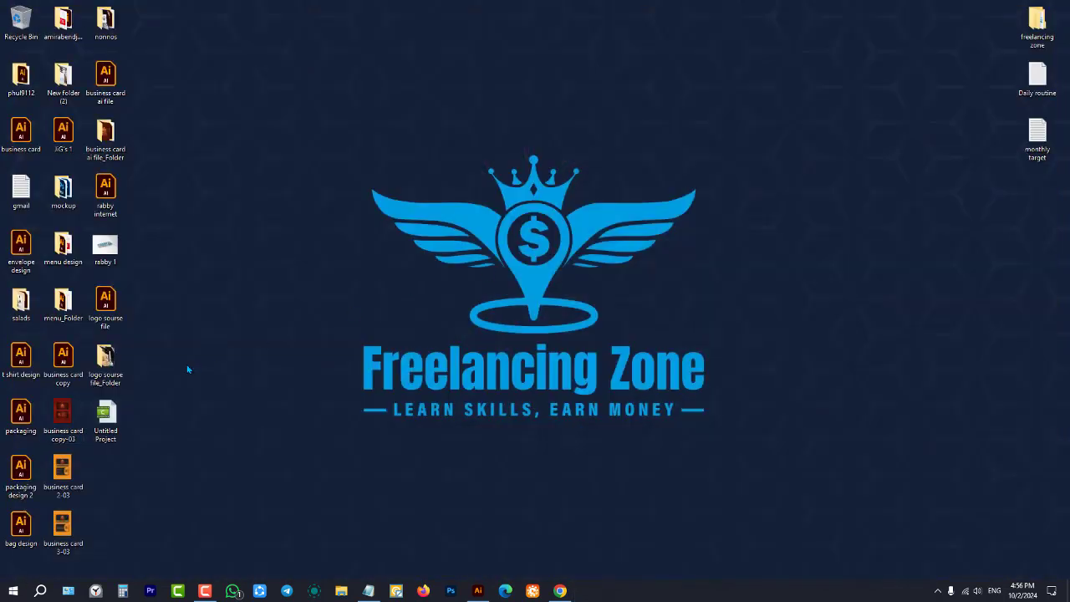
pyautogui.doubleClick(63, 358)
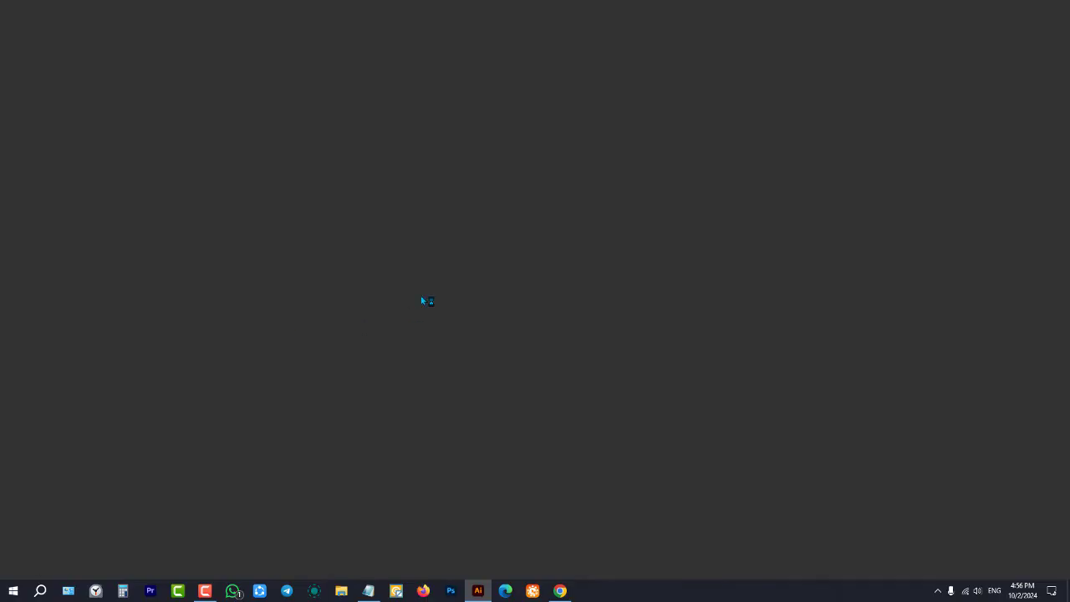
pyautogui.scroll(-3, 277, 393)
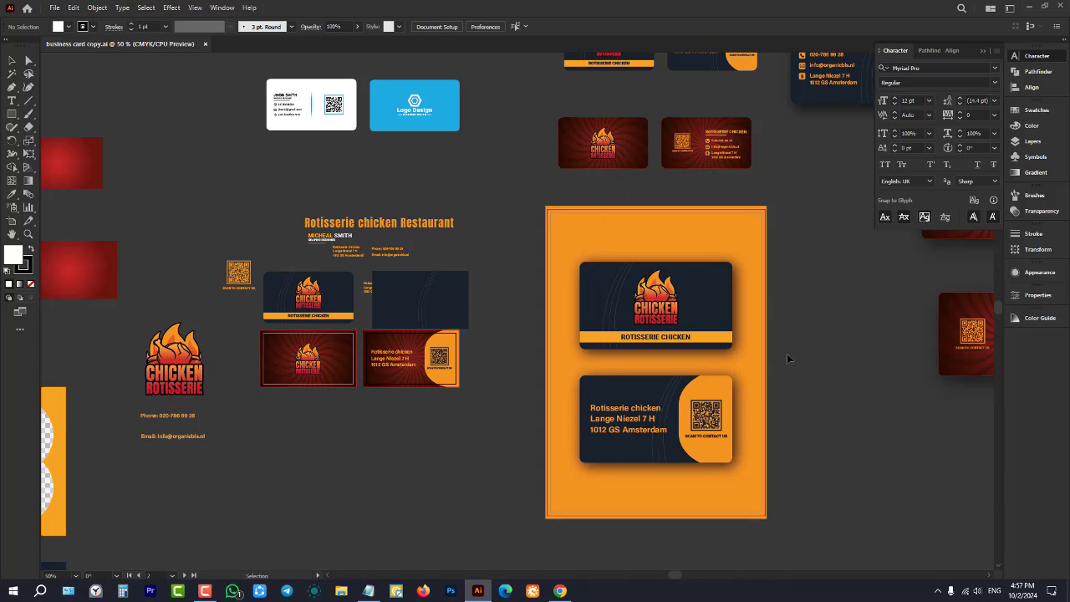
pyautogui.scroll(2, 309, 352)
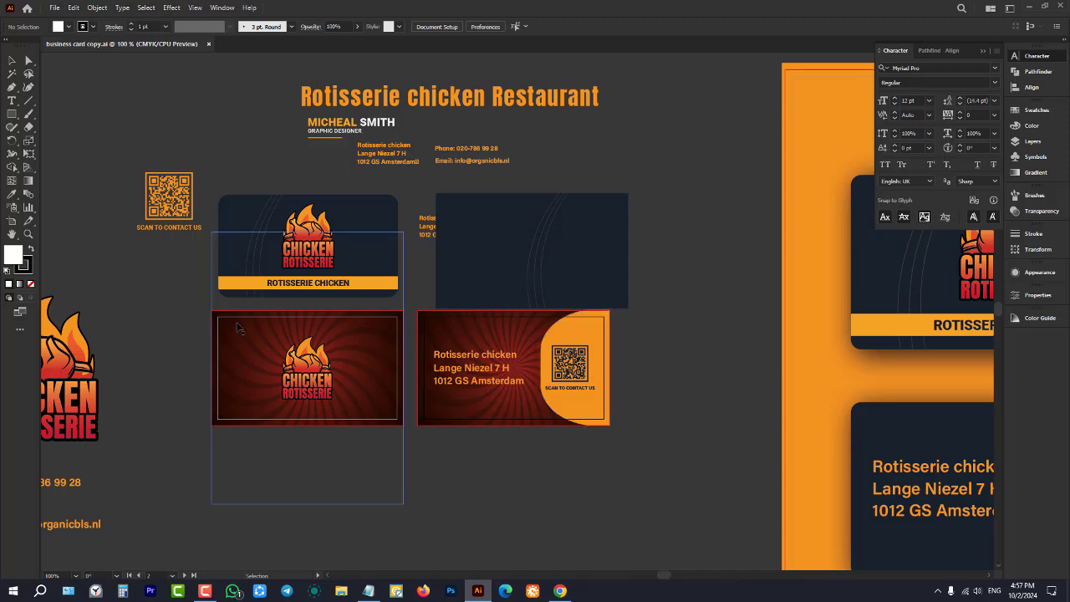
# Step: Examine the dark red card pair and the orange presentation artboard with both navy card sides, including its background
pyautogui.scroll(-1, 230, 341)
pyautogui.scroll(2, 219, 299)
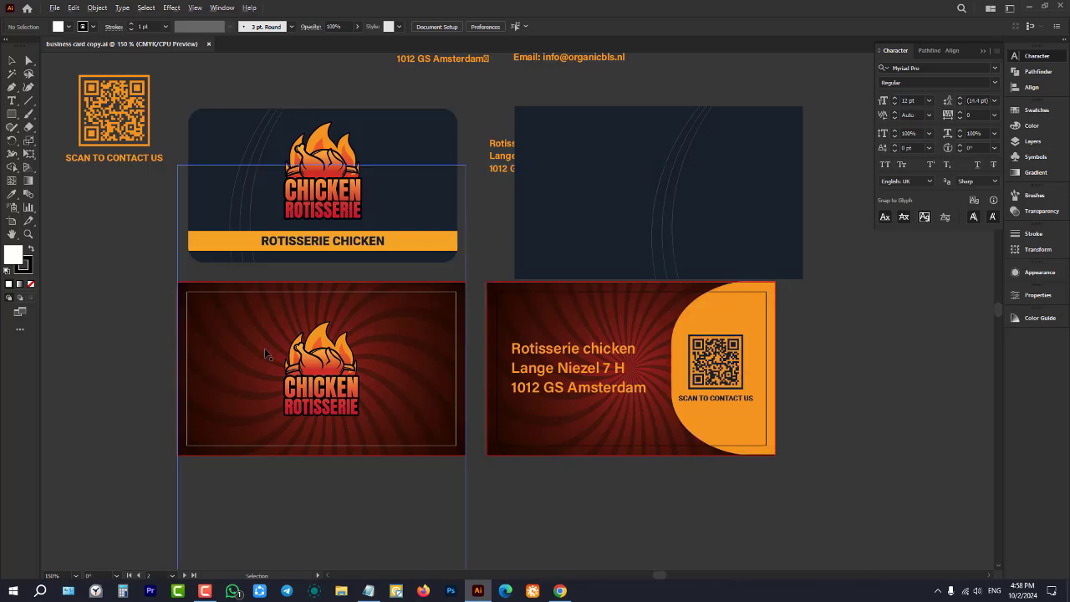
pyautogui.scroll(-4, 265, 349)
pyautogui.scroll(2, 582, 352)
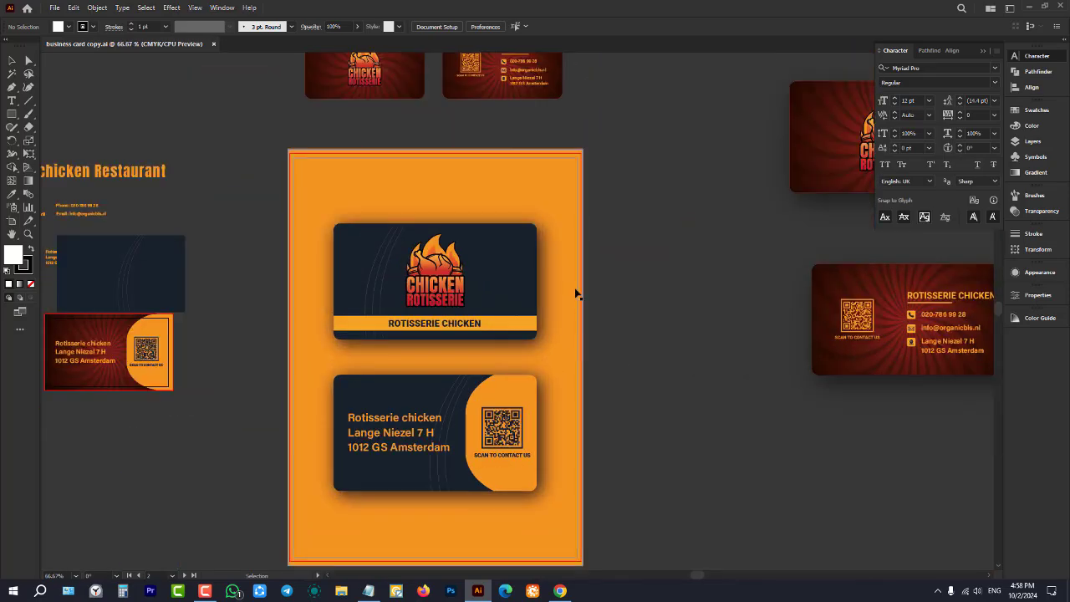
pyautogui.scroll(-2, 575, 293)
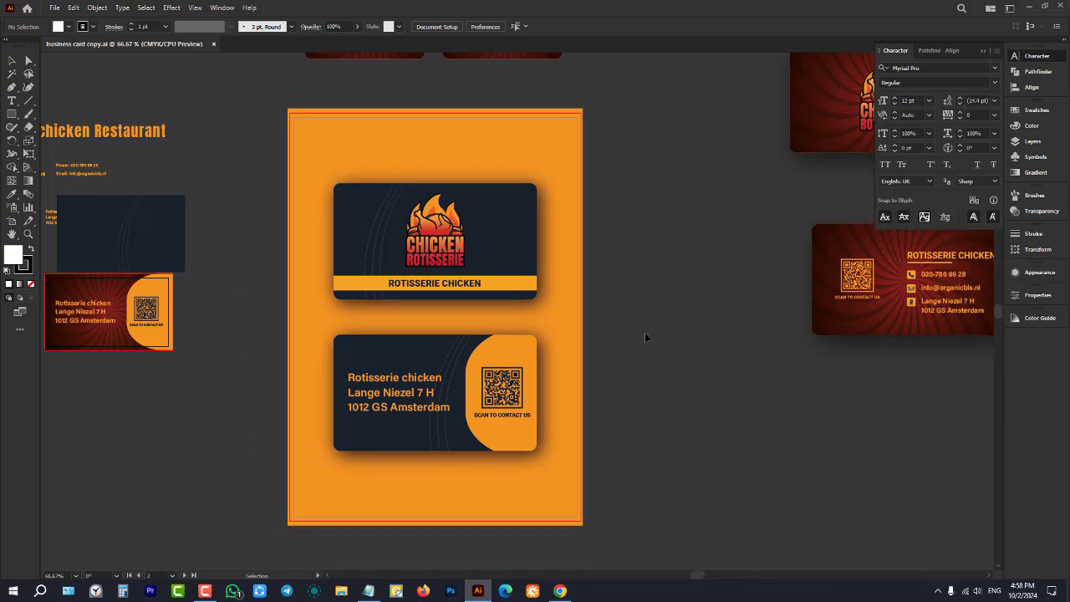
pyautogui.scroll(-2, 535, 310)
pyautogui.scroll(1, 482, 242)
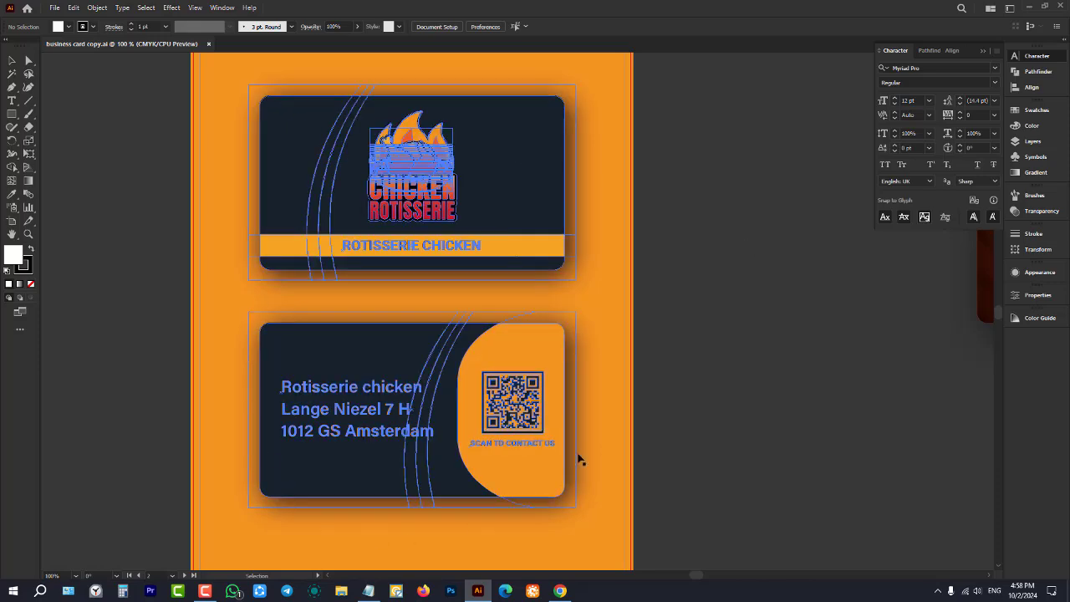
pyautogui.keyDown('alt'); pyautogui.scroll(-2, 642, 264); pyautogui.keyUp('alt')
pyautogui.keyDown('alt'); pyautogui.scroll(1, 632, 140); pyautogui.keyUp('alt')
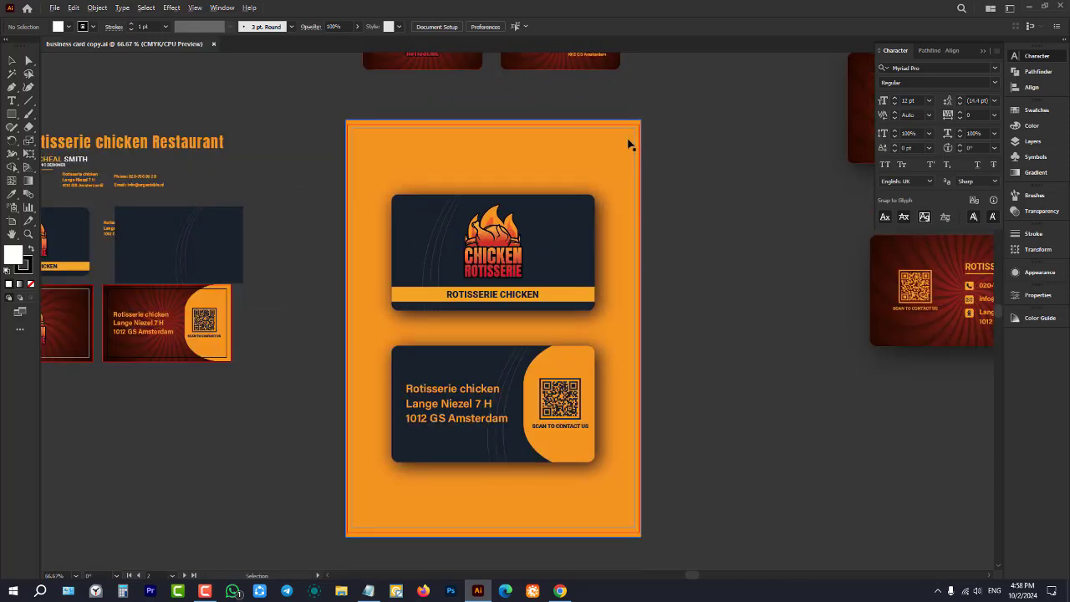
pyautogui.click(417, 135)
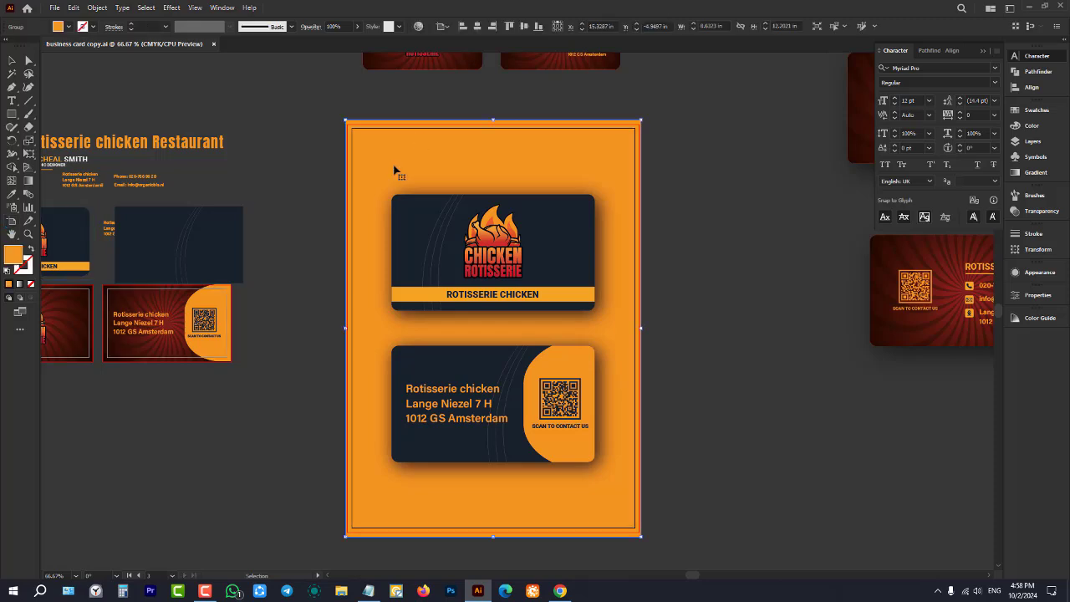
pyautogui.click(167, 103)
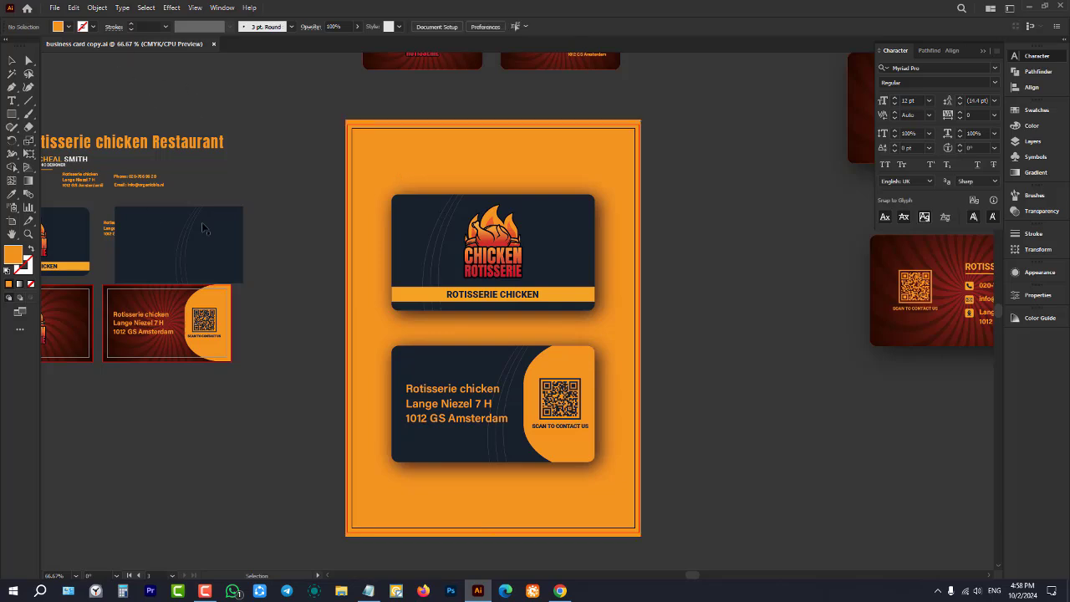
pyautogui.click(55, 8)
pyautogui.click(75, 210)
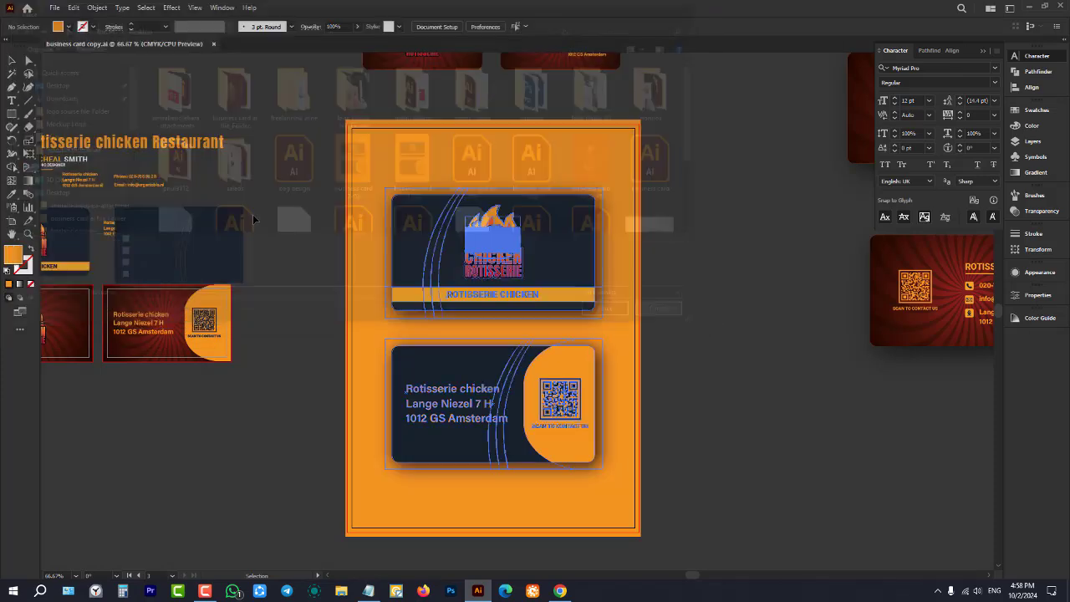
pyautogui.doubleClick(351, 156)
# Step: Set up an export to the Desktop named gggggg in JPEG format with Use Artboards enabled
pyautogui.click(54, 8)
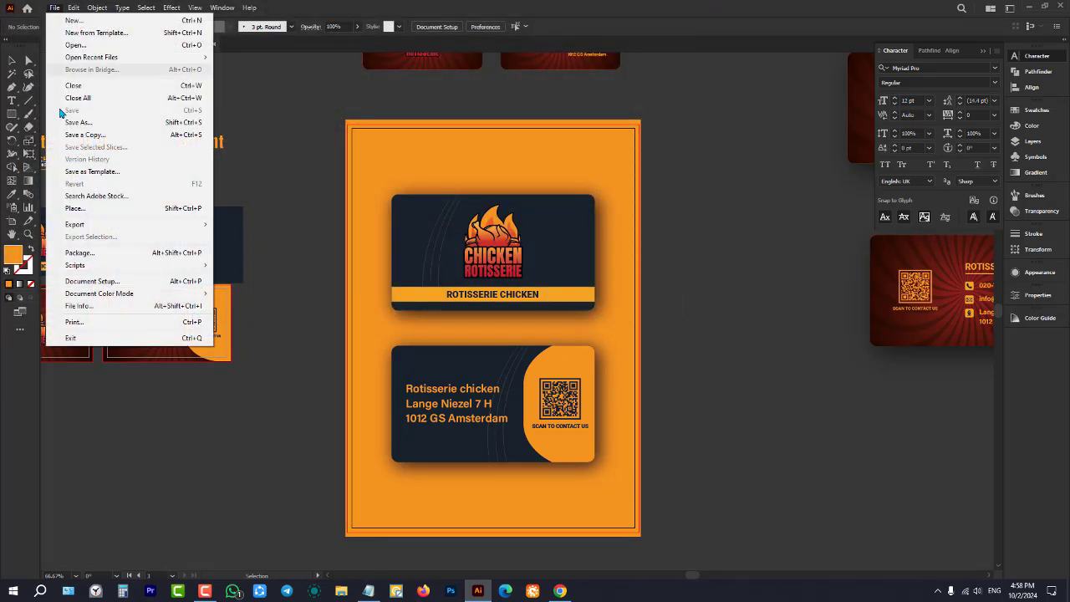
pyautogui.moveTo(93, 224)
pyautogui.click(250, 238)
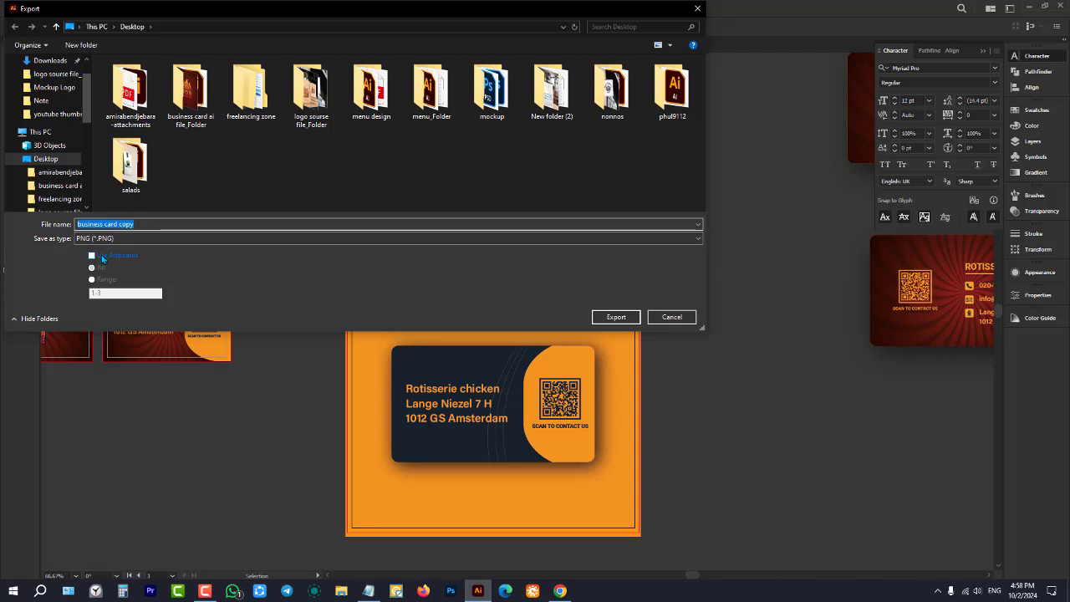
pyautogui.click(101, 254)
pyautogui.scroll(1, 41, 125)
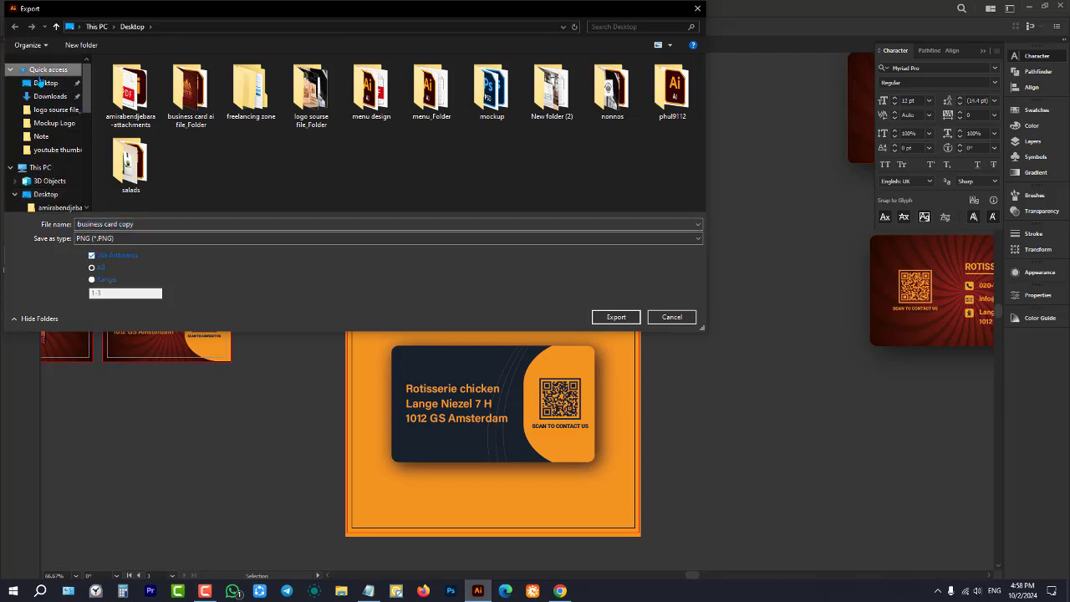
pyautogui.click(164, 224)
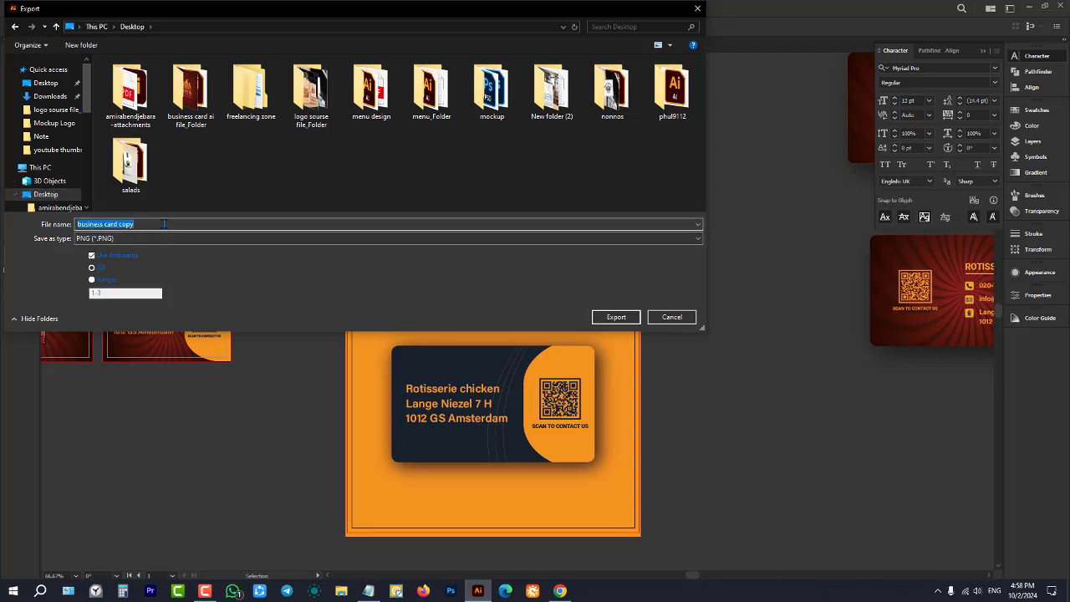
pyautogui.write('gggggg')
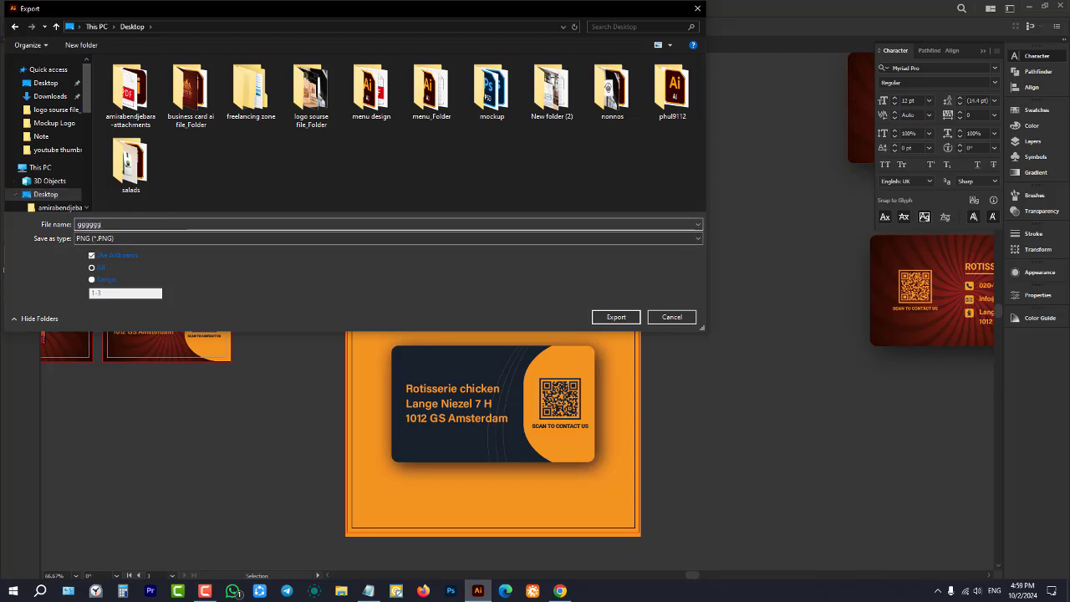
pyautogui.click(167, 240)
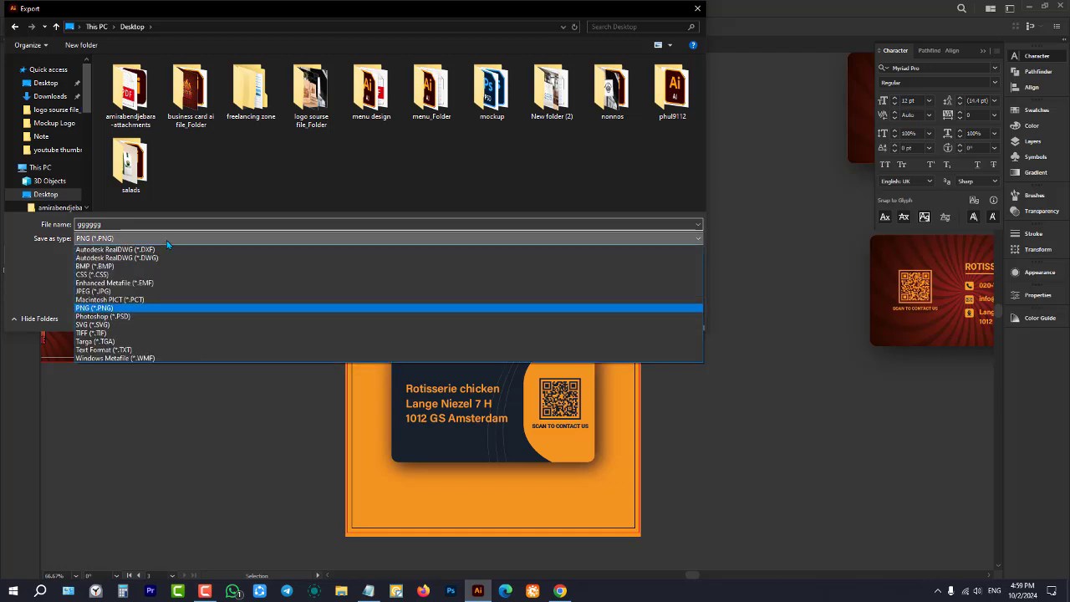
pyautogui.click(109, 291)
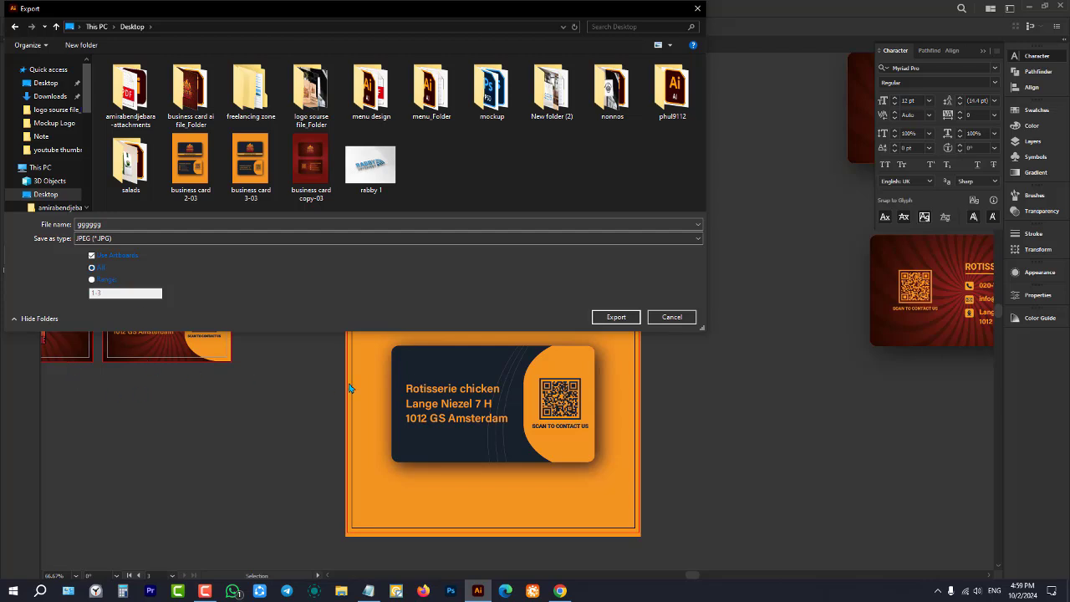
# Step: Restrict the export range to artboard 3 and export the JPEG in CMYK at maximum quality and 300 ppi
pyautogui.click(93, 280)
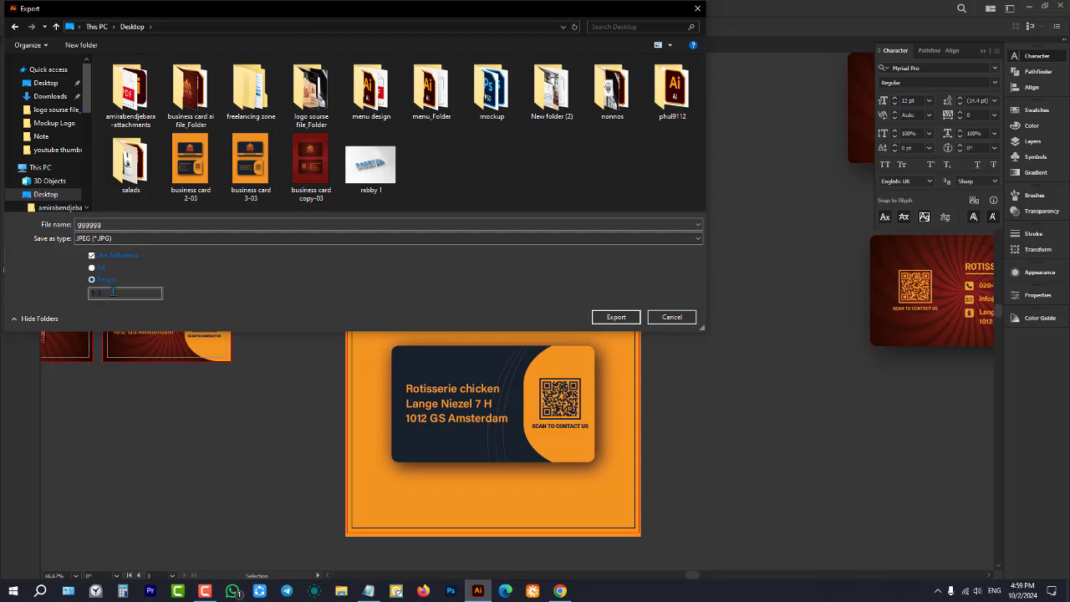
pyautogui.click(117, 293)
pyautogui.moveTo(123, 296); pyautogui.dragTo(92, 293)
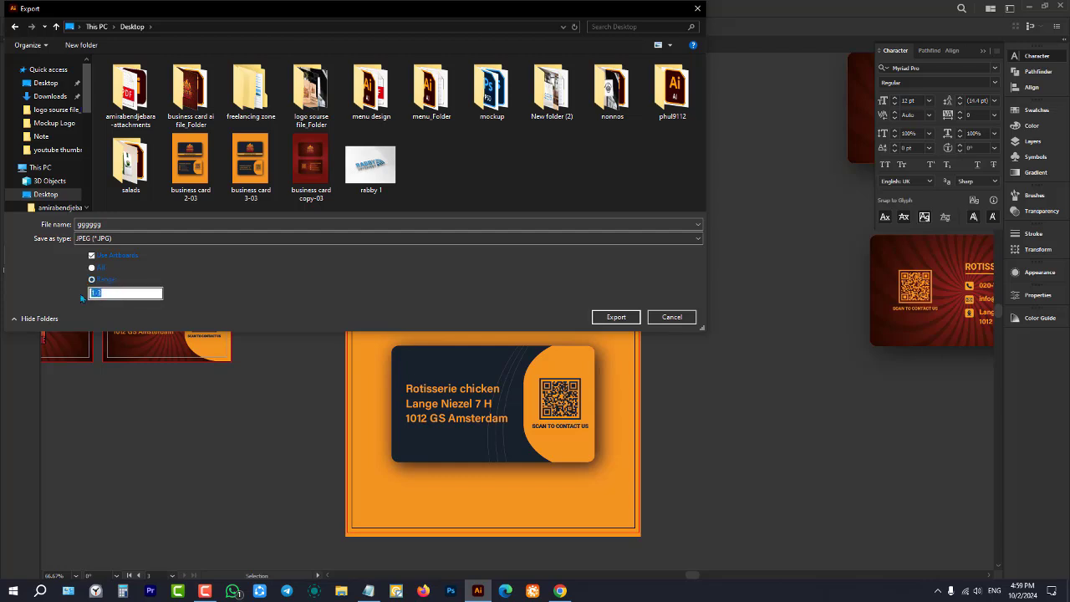
pyautogui.press('BackSpace')
pyautogui.moveTo(110, 294); pyautogui.dragTo(85, 298)
pyautogui.click(112, 293)
pyautogui.click(616, 319)
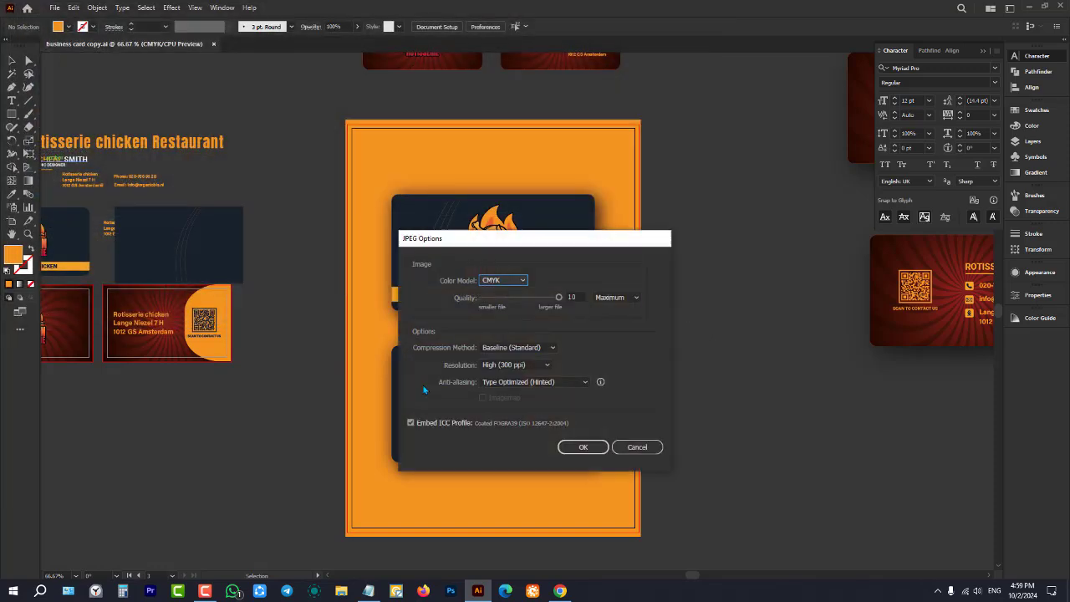
pyautogui.click(582, 447)
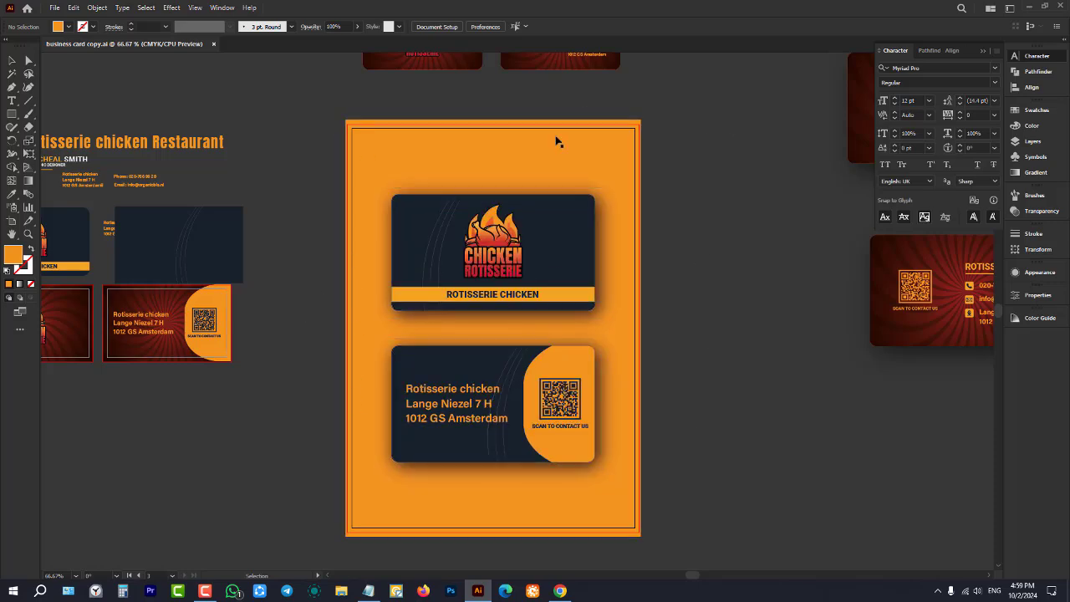
# Step: Minimise Illustrator, preview the exported gggggg-03 image from the desktop, and close the viewer
pyautogui.moveTo(840, 255); pyautogui.dragTo(1026, 6)
pyautogui.click(1027, 6)
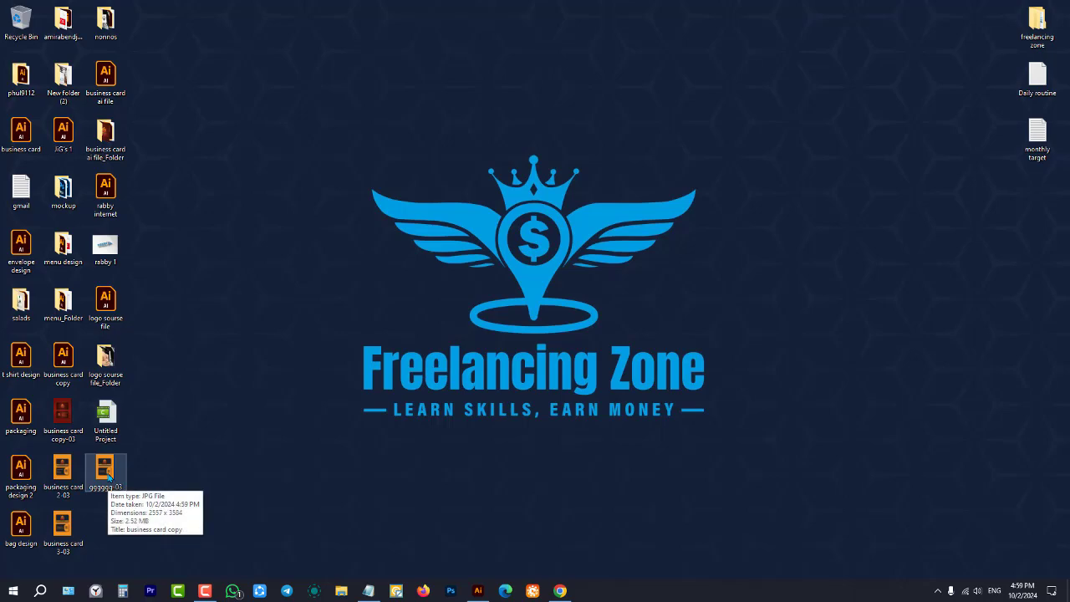
pyautogui.doubleClick(105, 473)
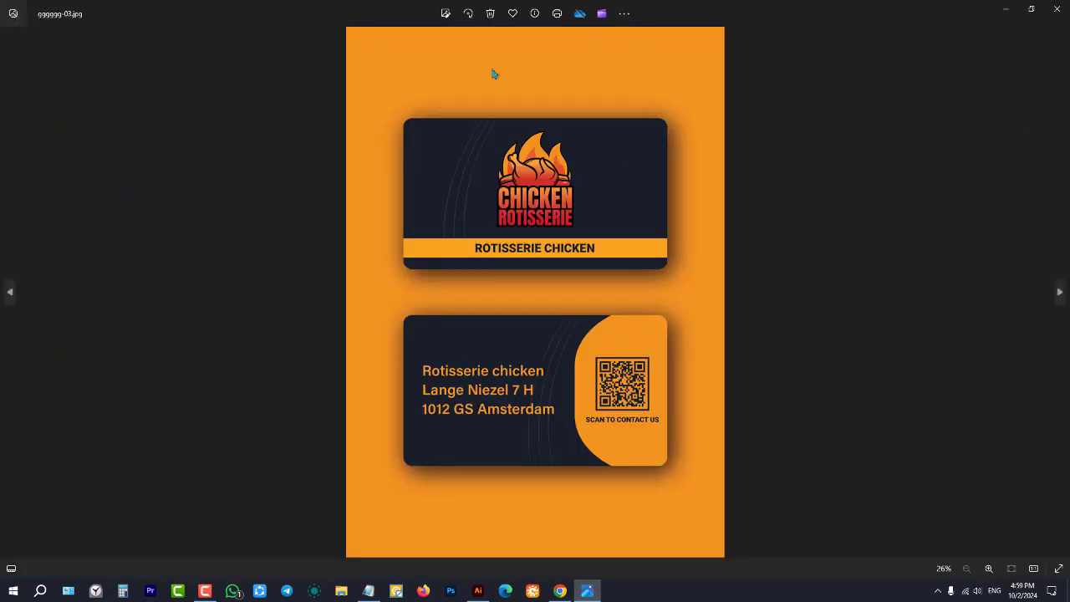
pyautogui.click(1056, 9)
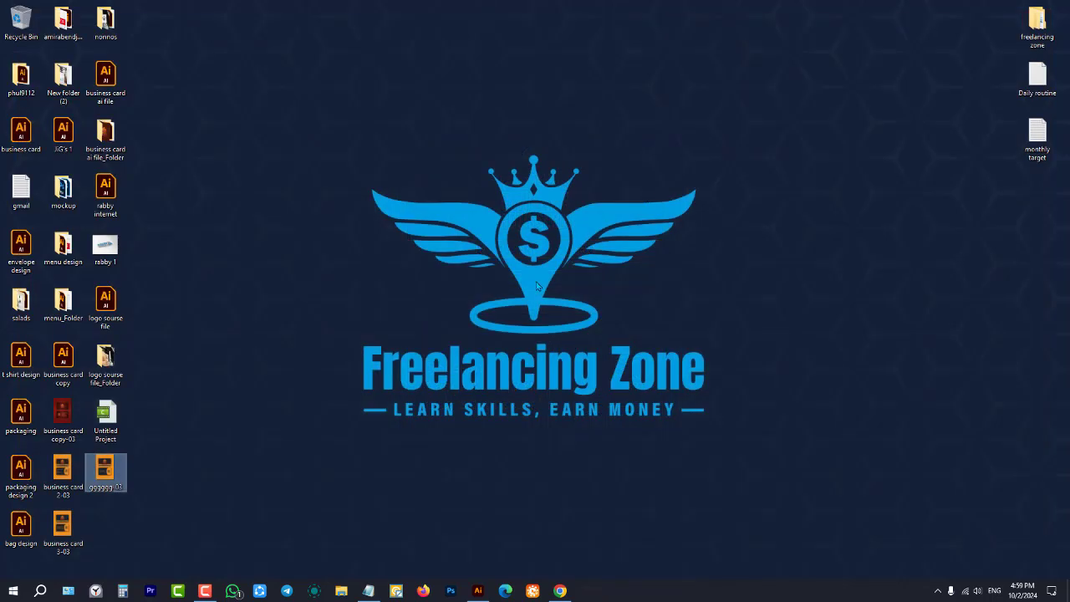
# Step: Return to the business card copy document in Illustrator and examine the front and back card artboards
pyautogui.click(477, 590)
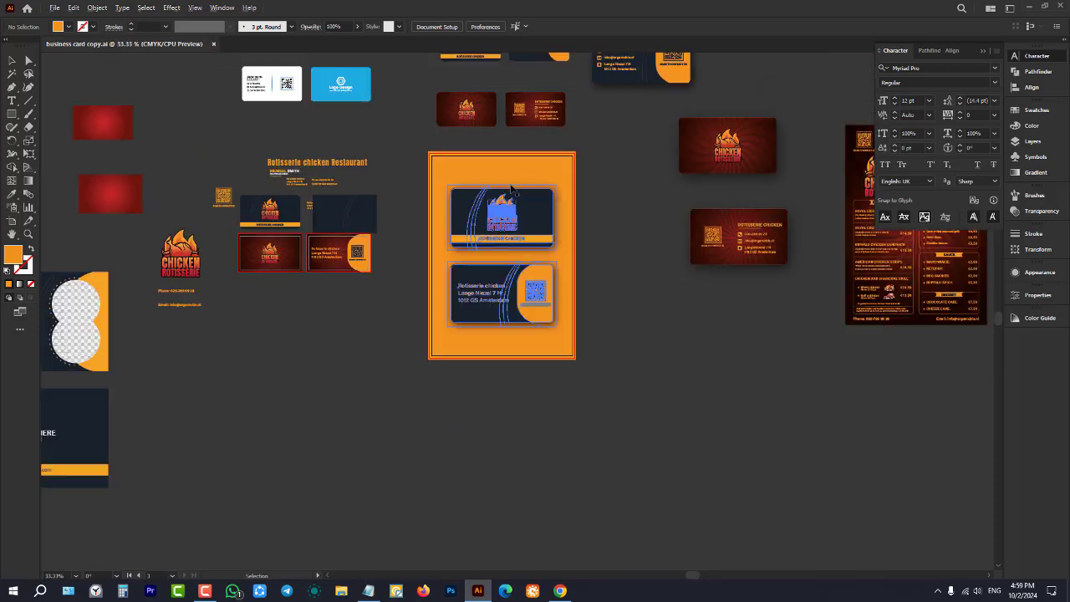
pyautogui.scroll(-2, 513, 184)
pyautogui.scroll(1, 626, 249)
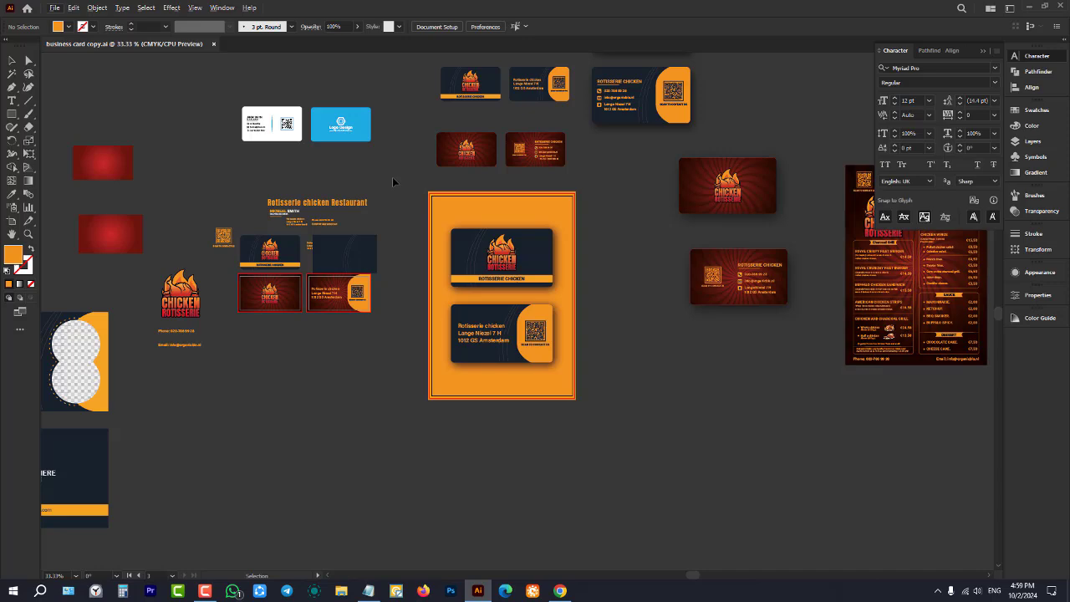
pyautogui.scroll(4, 245, 281)
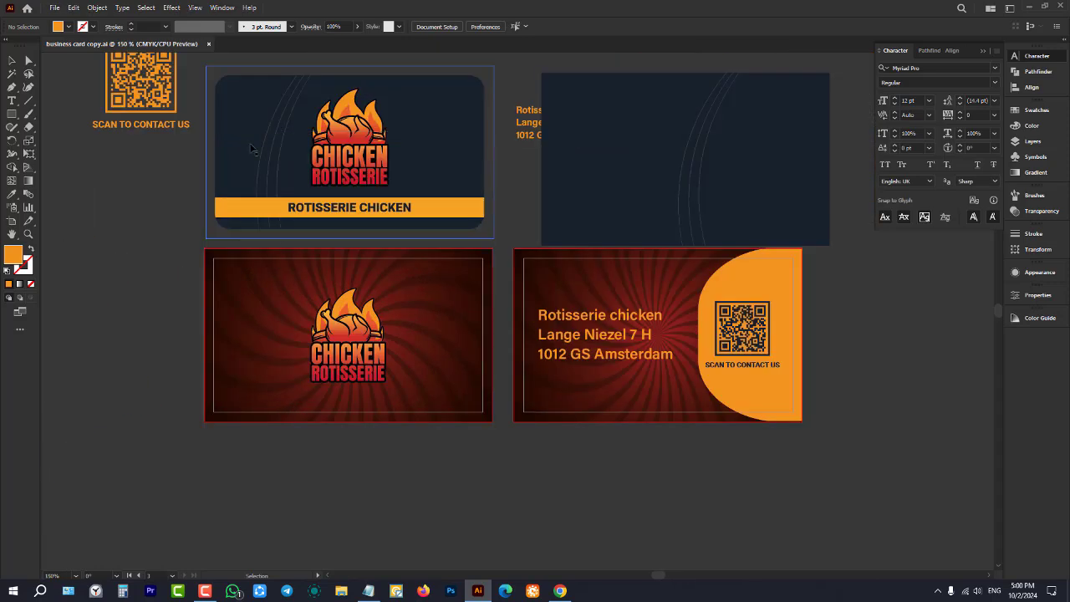
pyautogui.scroll(-1, 266, 288)
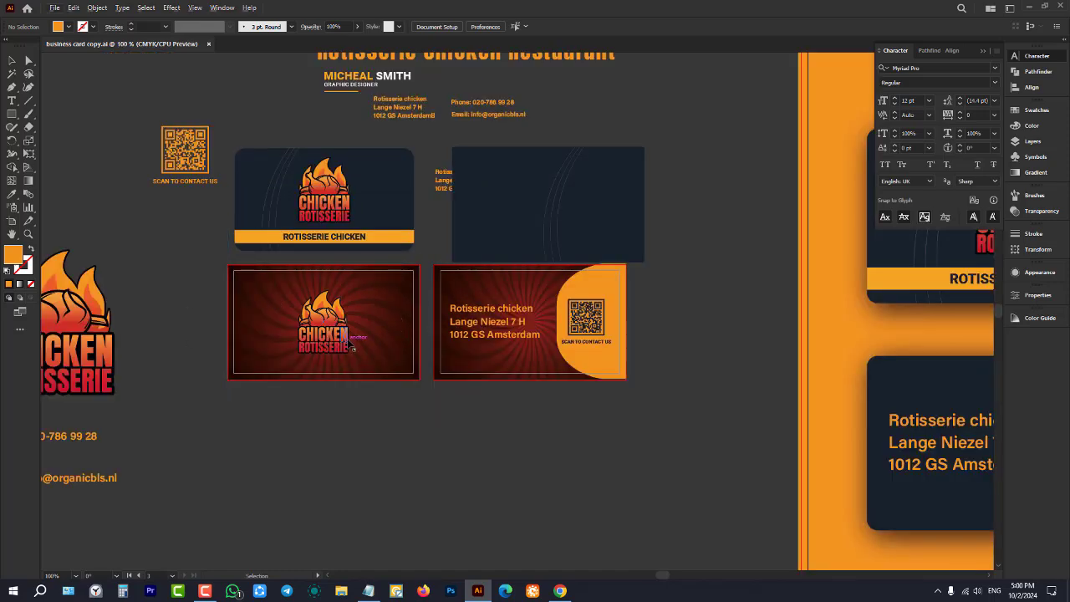
pyautogui.moveTo(351, 345); pyautogui.dragTo(351, 346)
pyautogui.hotkey('ctrl', 'alt', 's')
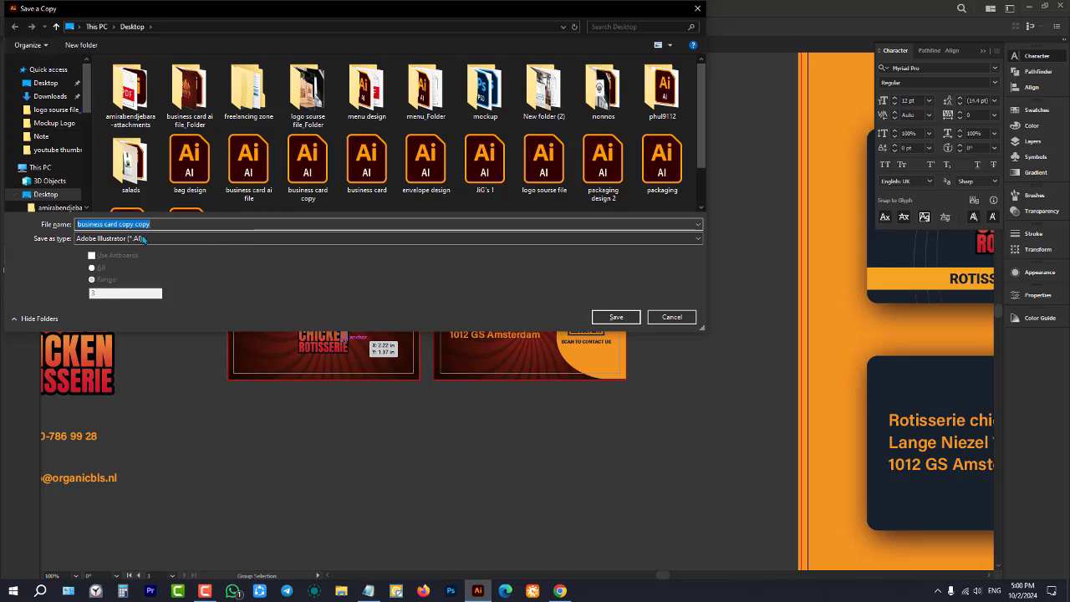
pyautogui.click(672, 318)
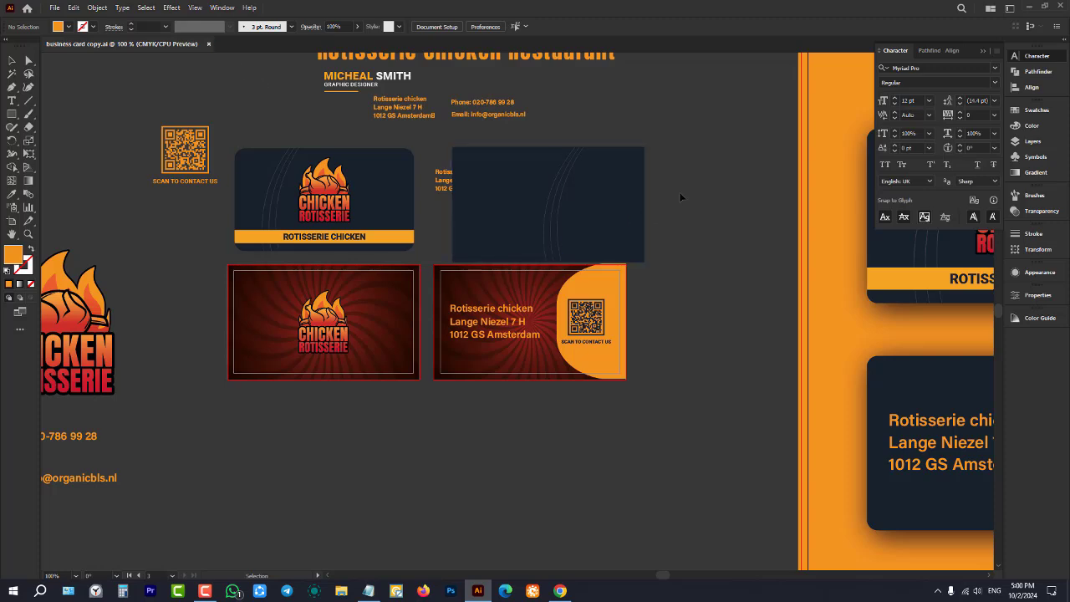
pyautogui.click(1024, 7)
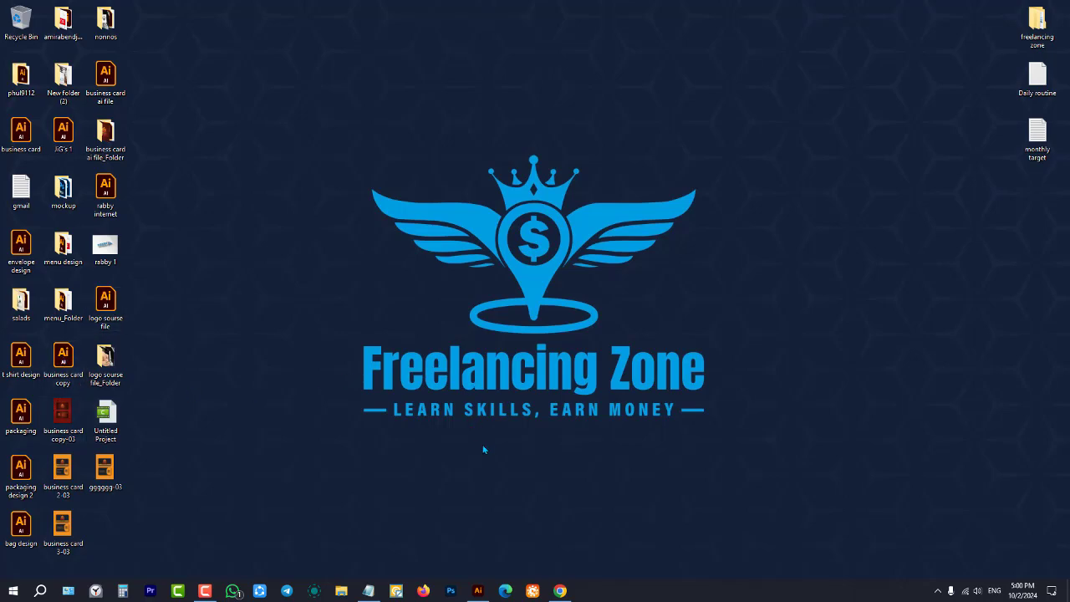
pyautogui.click(477, 590)
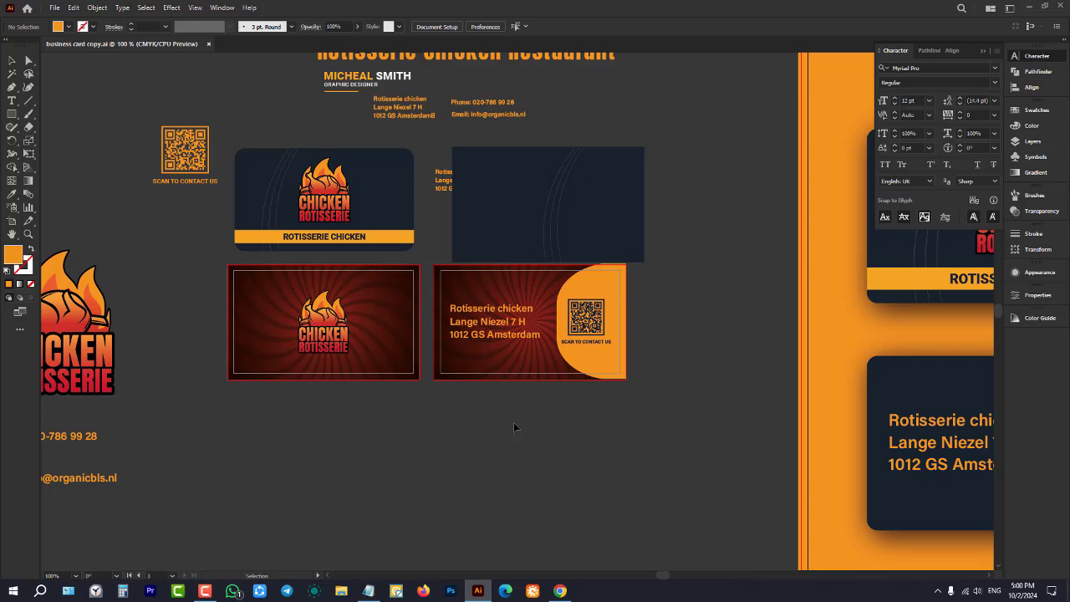
# Step: Save a copy of the document to the Desktop as business card copy copy in Illustrator 2020 format, and close the document
pyautogui.hotkey('ctrl', 'alt', 's')
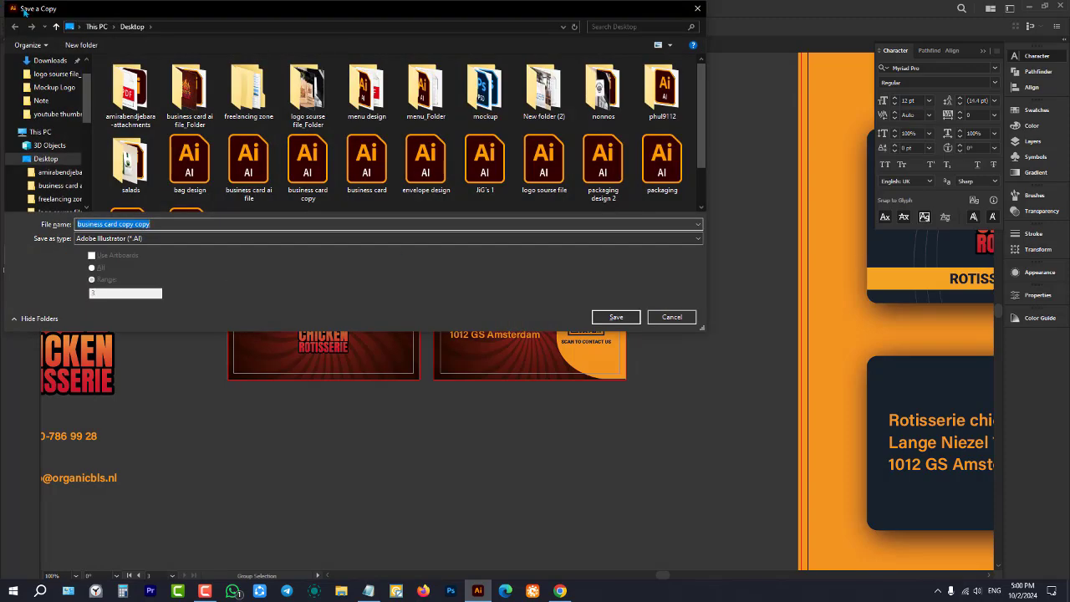
pyautogui.click(193, 224)
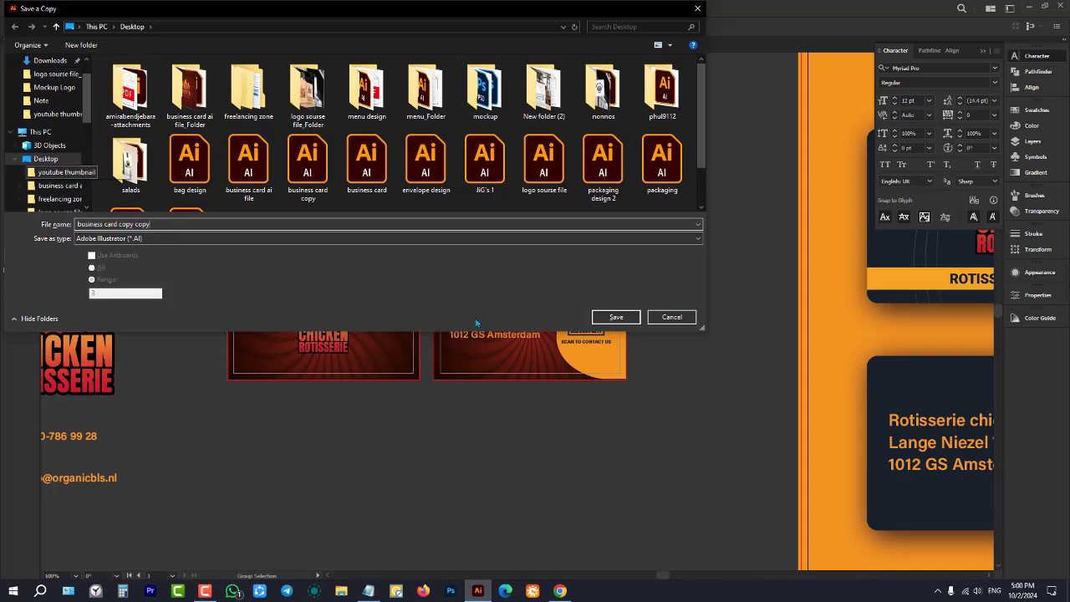
pyautogui.click(616, 318)
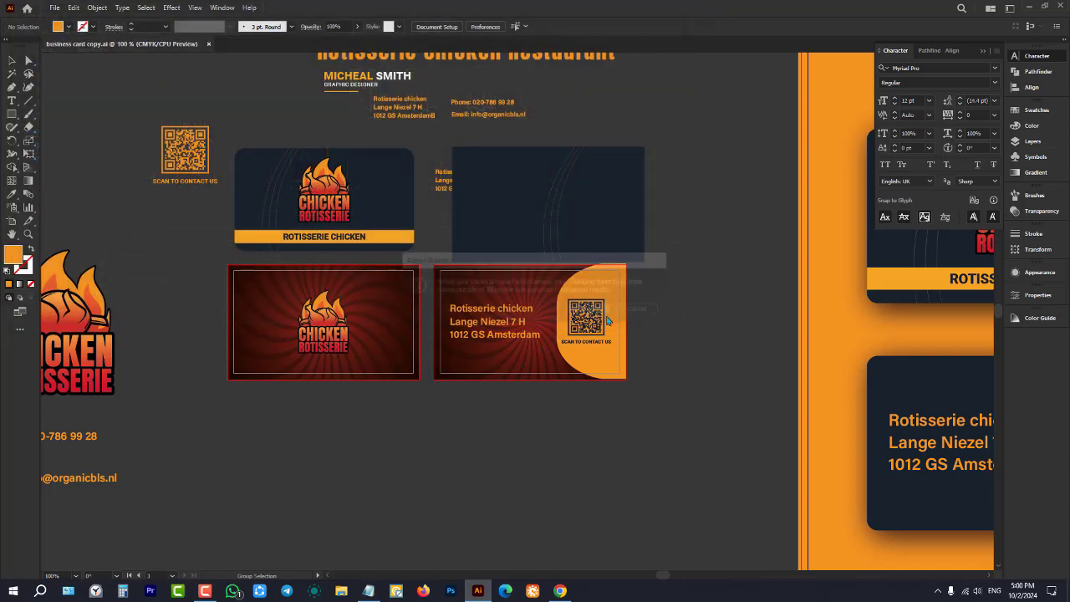
pyautogui.click(592, 310)
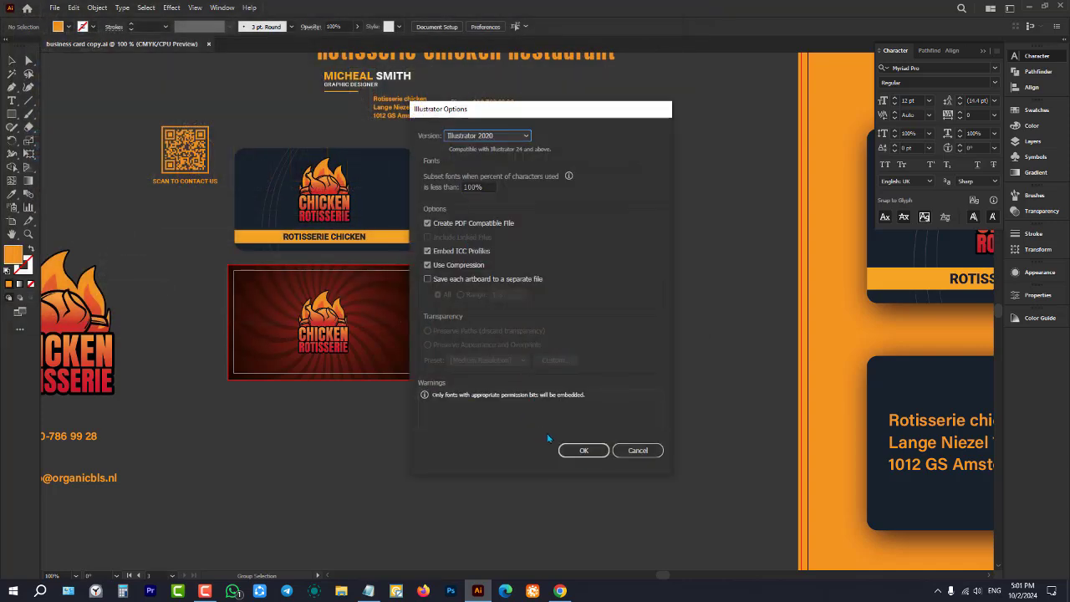
pyautogui.click(566, 440)
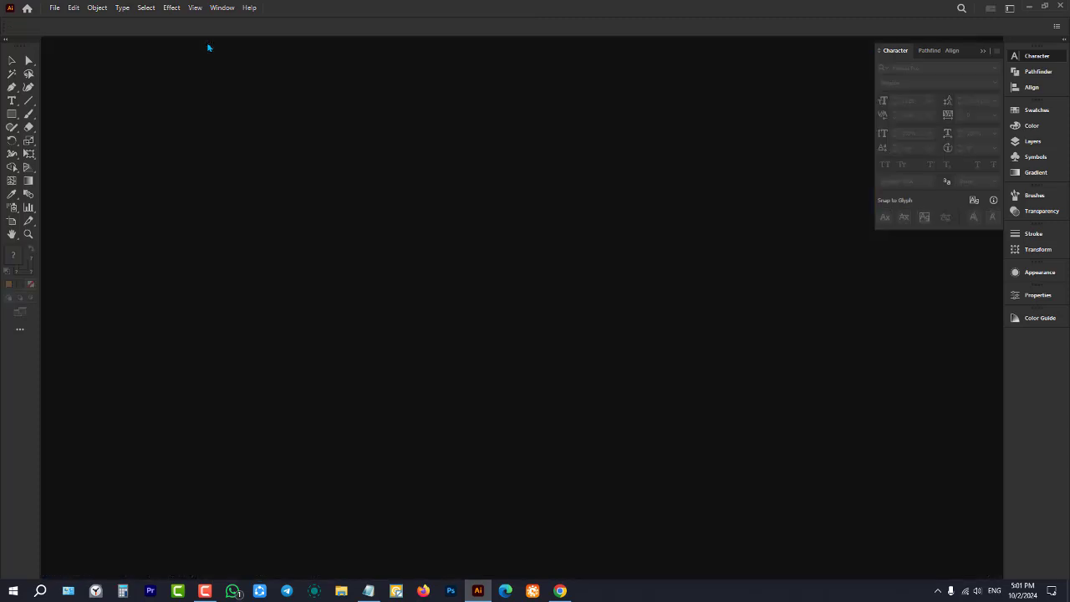
# Step: Minimise Illustrator and create a new folder on the desktop, starting its name with "bu"
pyautogui.click(1029, 6)
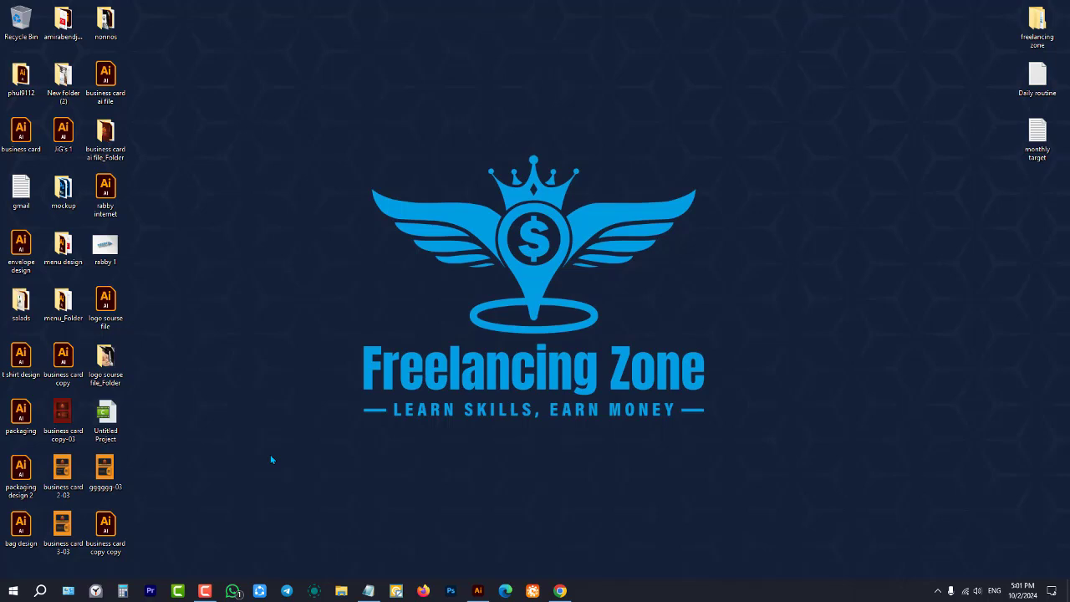
pyautogui.rightClick(174, 374)
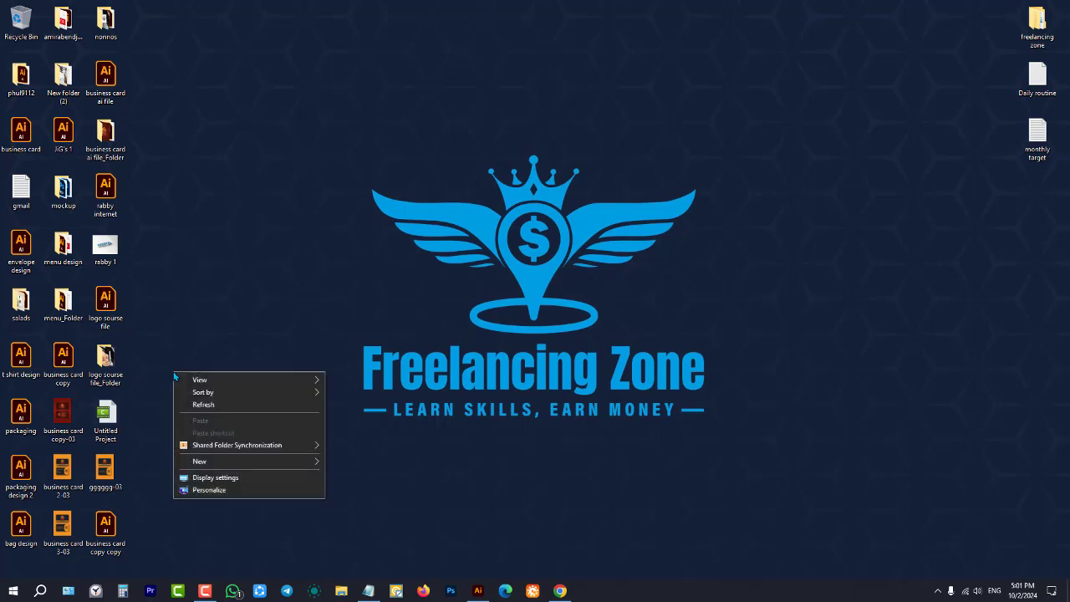
pyautogui.moveTo(278, 464)
pyautogui.click(350, 463)
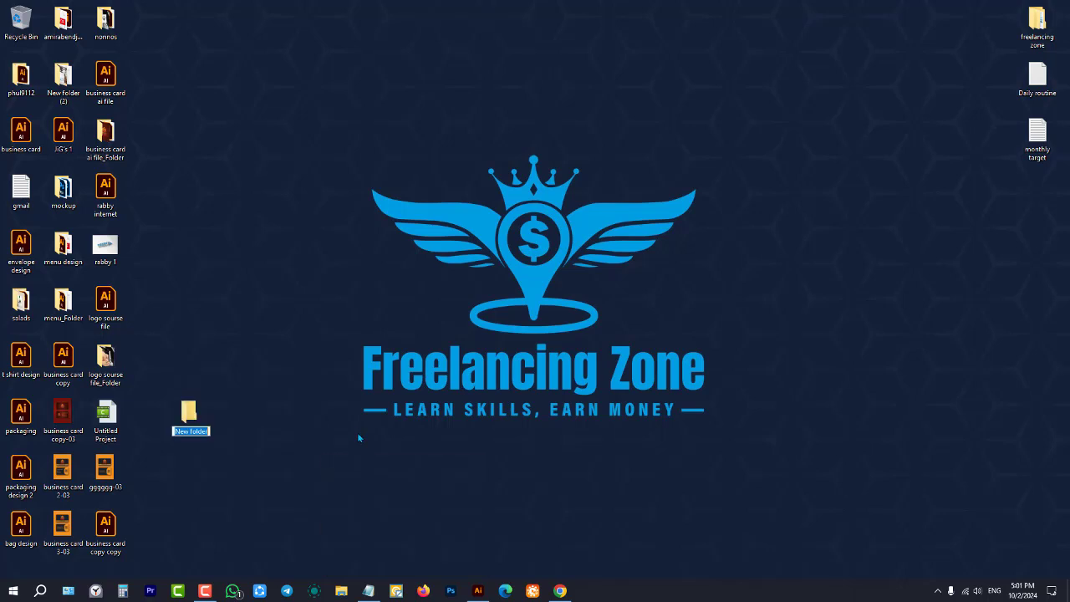
pyautogui.write('bu')
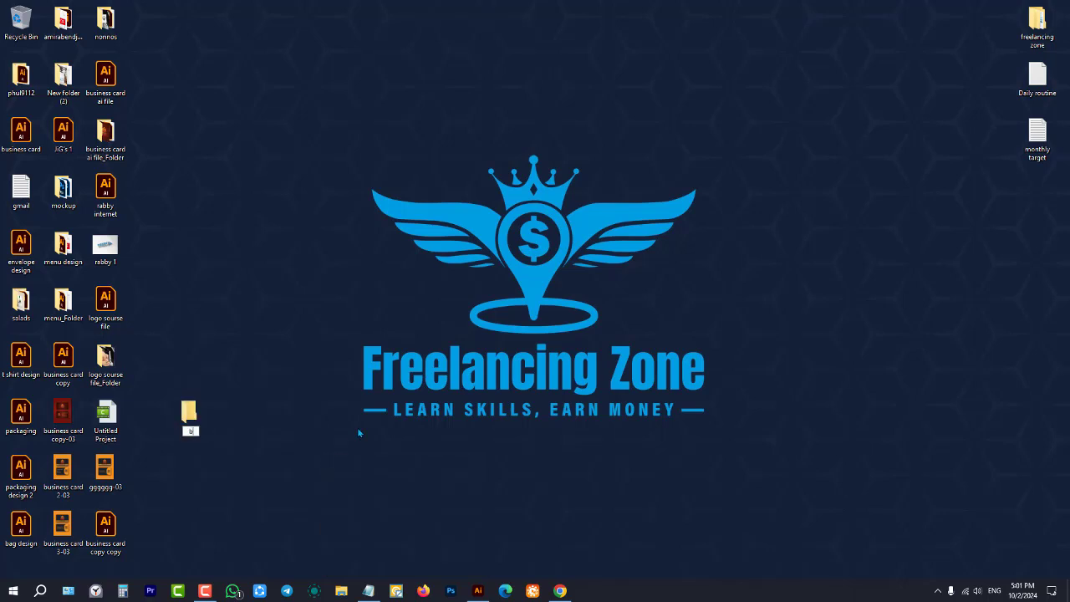